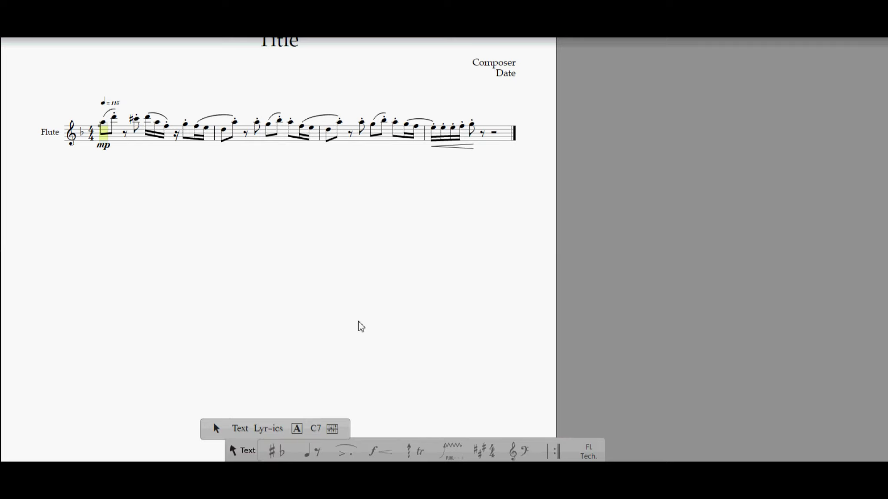
- Add D and F below the opening A, and F and A below the following high D, in the flute's first measure
key("e")
left_click(104, 126)
left_click(113, 126)
left_click(103, 130)
left_click(113, 126)
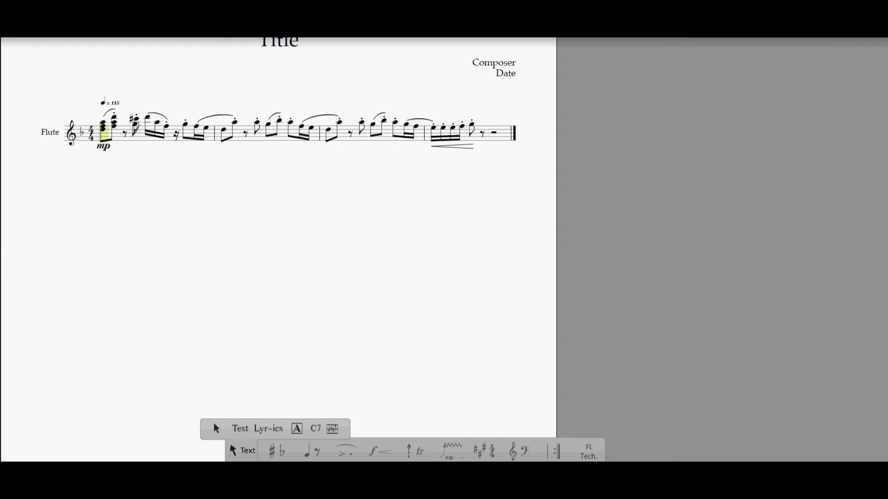
- Add two lower chord notes to the C-sharp eighth note and the three slurred sixteenths in measure 1, and play them back
left_click(136, 124)
left_click(136, 124)
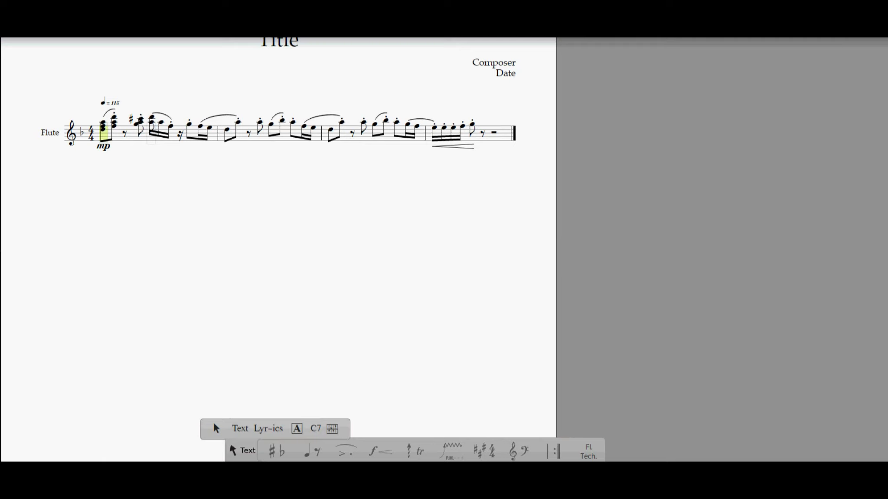
left_click(151, 122)
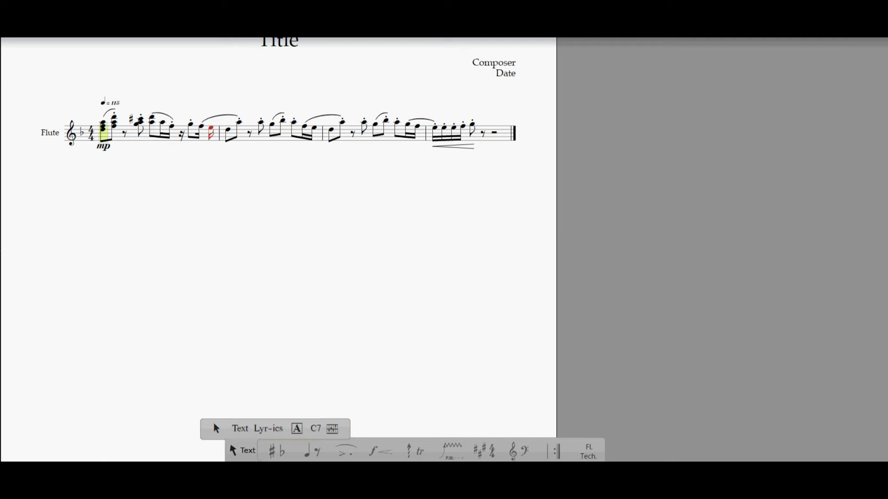
key("ctrl+z")
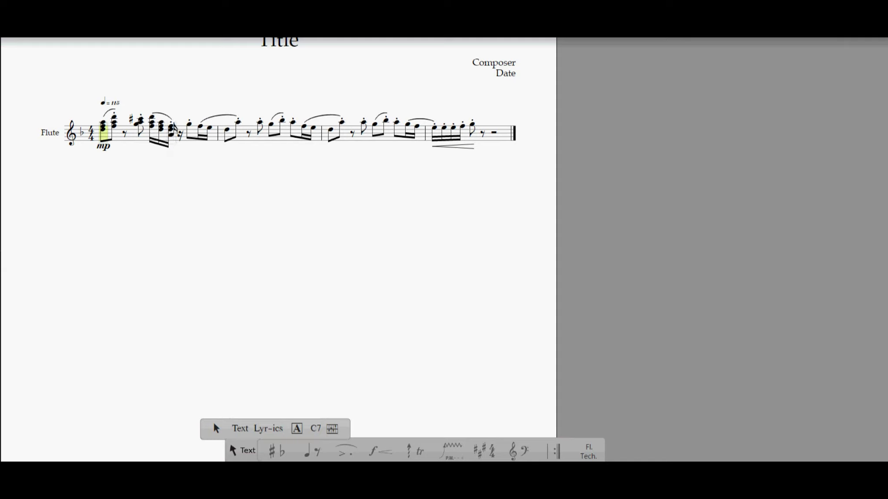
key("space")
key("space")
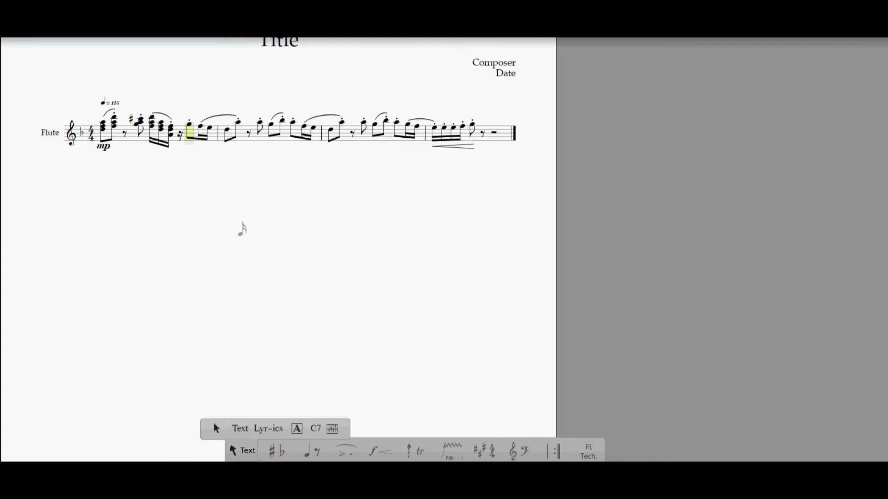
- Add E and B-flat below the staccato G that starts the last beamed group of measure 1
left_click(190, 135)
key("e")
key("Up")
key("Return")
key("Down")
key("Down")
key("Down")
key("Return")
key("Down")
key("Up")
key("Up")
key("Up")
key("Up")
key("Up")
key("Up")
key("Up")
key("Down")
key("Down")
key("Up")
- Add D and A below the F, and C and G below the E, in the last two notes of measure 1
left_click(201, 134)
key("Up")
key("Up")
key("Up")
key("Up")
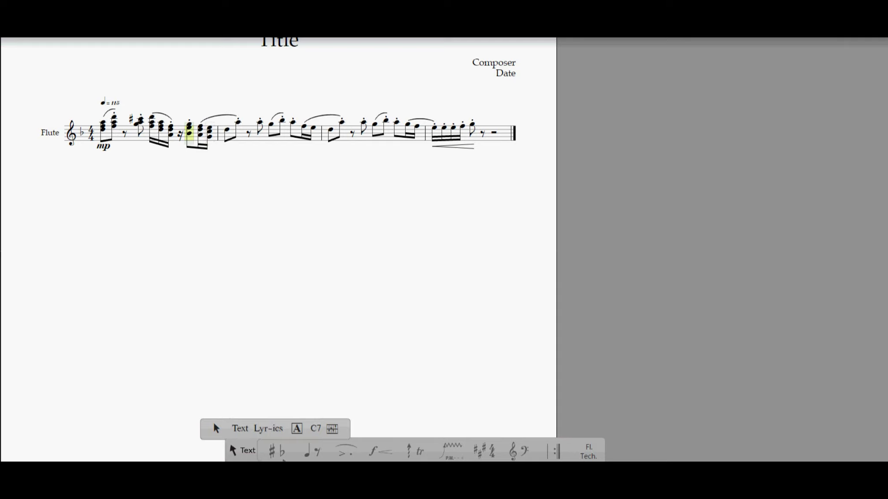
- Sharpen the C in the last chord of measure 1 and play back the passage
left_click(274, 449)
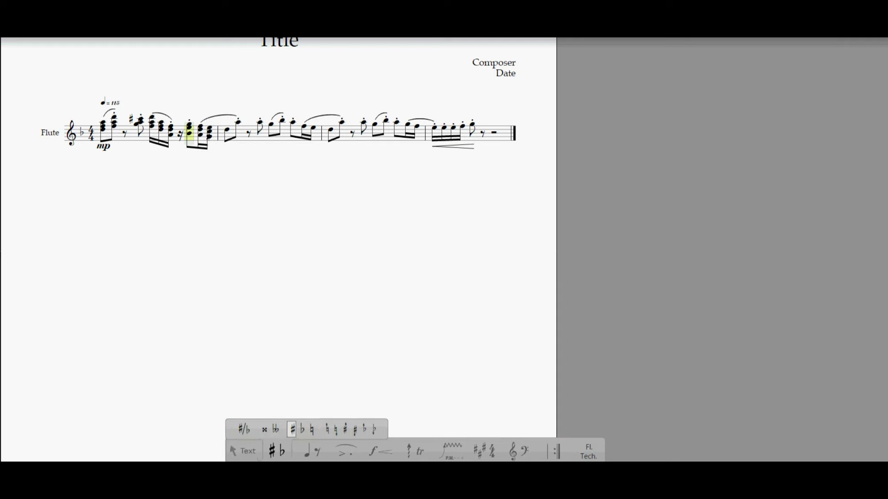
left_click(292, 429)
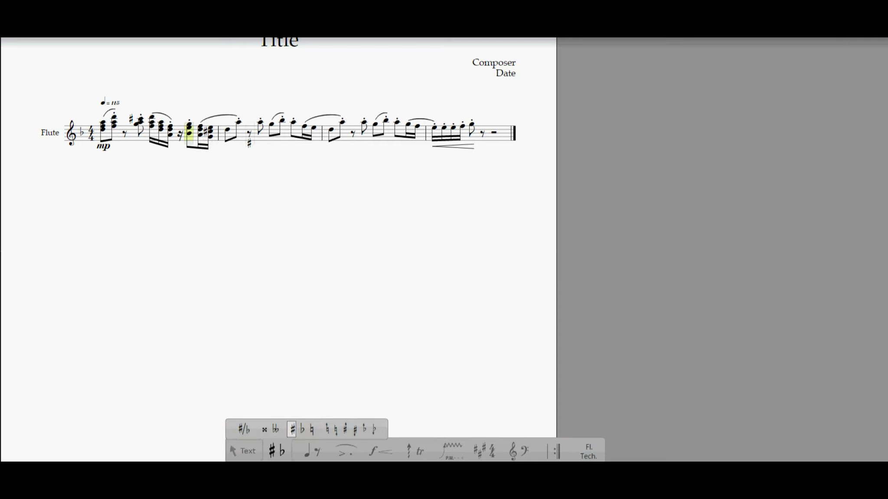
key("space")
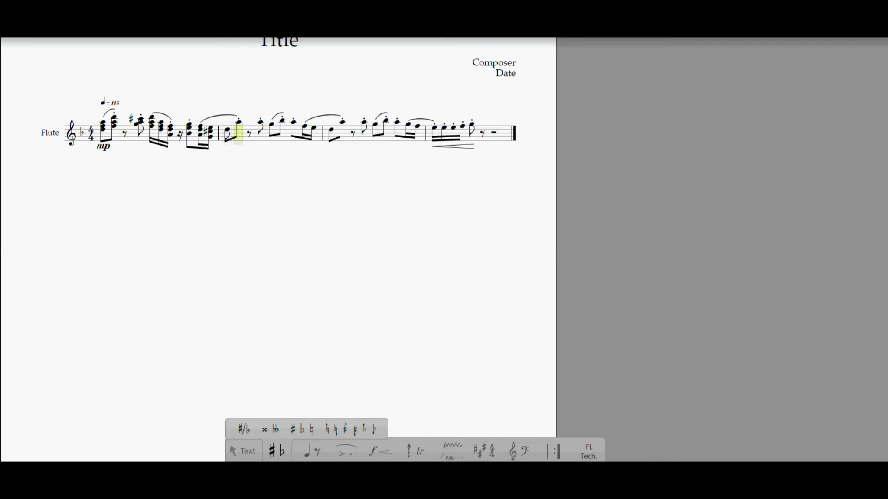
- Add A and F below the first D of measure 2, and F and D below the two staccato A's
left_click(228, 135)
left_click(228, 138)
left_click(238, 129)
left_click(260, 129)
left_click(260, 130)
- Add E and C below the slurred G, and G and E below the B-flat, in measure 2
left_click(271, 127)
left_click(281, 131)
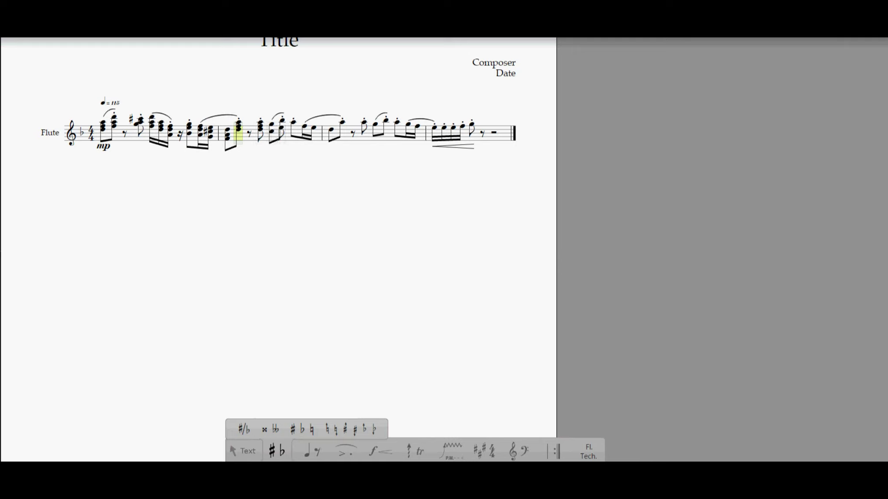
left_click(271, 135)
left_click(281, 124)
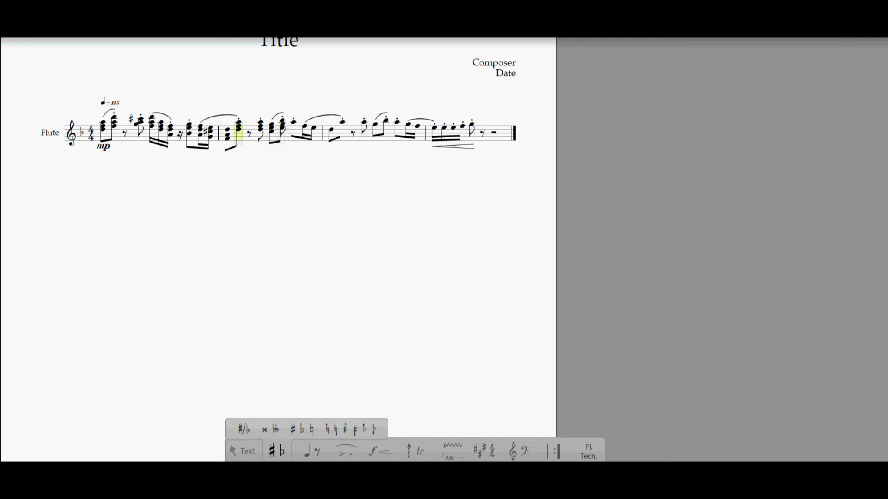
- Sharpen the C in the slurred G chord of measure 2
left_click(292, 430)
left_click(8, 2)
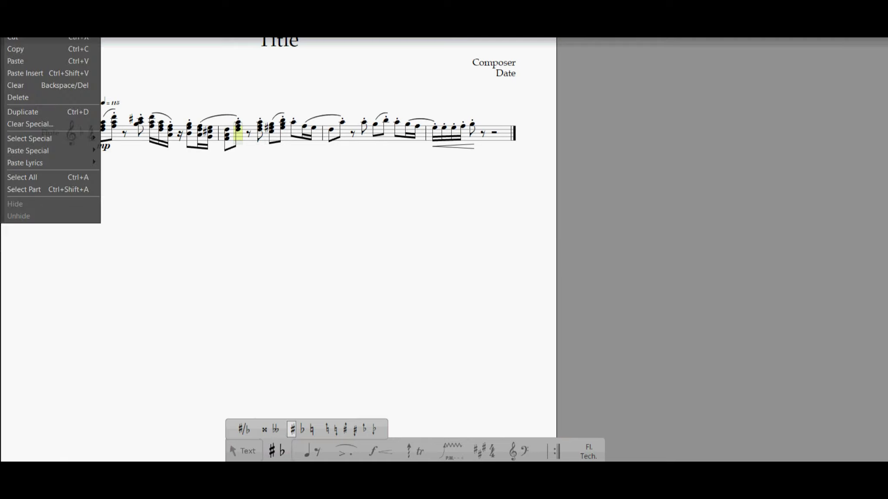
left_click(13, 12)
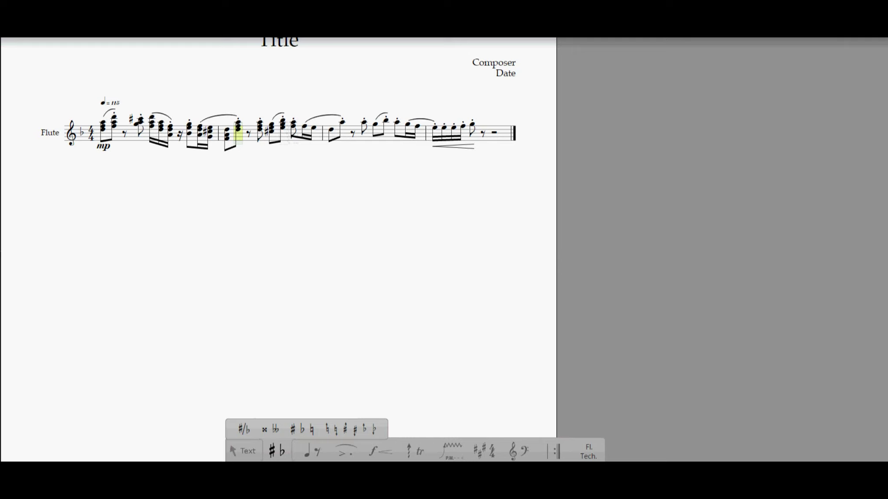
- Complete three-note chords on the last three notes of measure 2, with A, F and E on top
left_click(294, 125)
left_click(306, 132)
left_click(305, 135)
left_click(305, 135)
left_click(315, 131)
- Add A and F below the first D of measure 3, and F and D below the two staccato A's
left_click(330, 132)
left_click(342, 132)
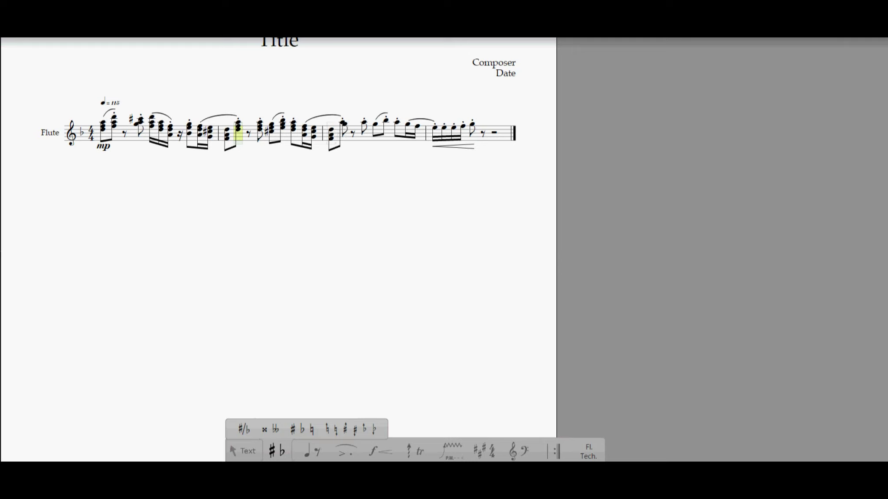
left_click(341, 129)
left_click(342, 126)
left_click(364, 128)
left_click(364, 137)
left_click(323, 132)
- Build three-note chords under the slurred G and B-flat in measure 3, sharpening the C in the G chord
left_click(376, 130)
left_click(375, 138)
left_click(376, 131)
left_click(385, 128)
left_click(375, 127)
left_click(374, 130)
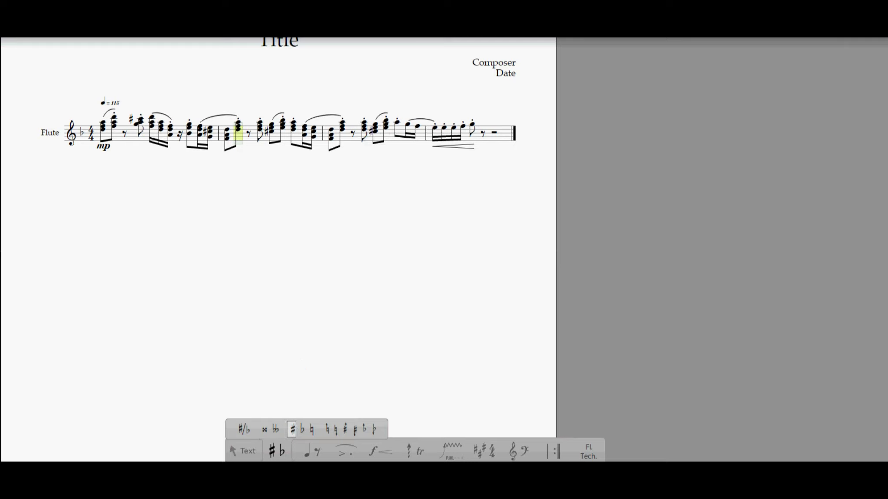
- Add two lower chord notes to each of the last three notes of measure 3
left_click(307, 437)
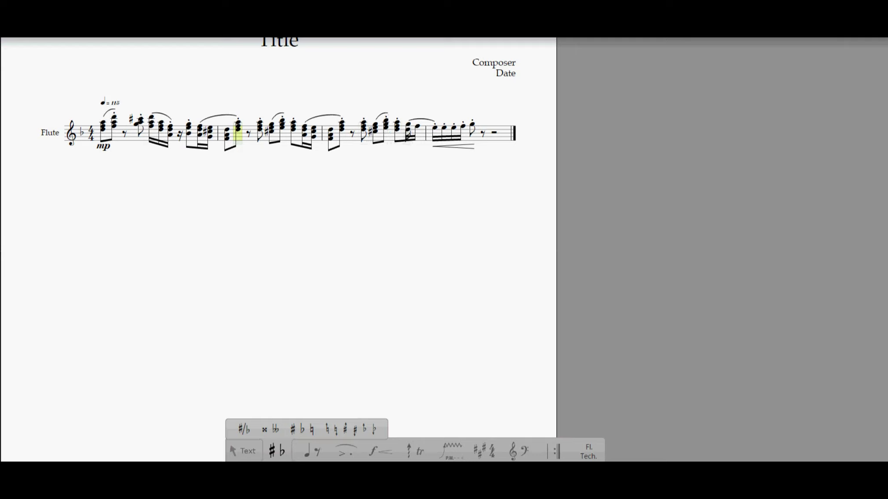
left_click(407, 128)
left_click(408, 133)
- Add C and A below the four staccato sixteenths and the final eighth note of measure 4
left_click(434, 135)
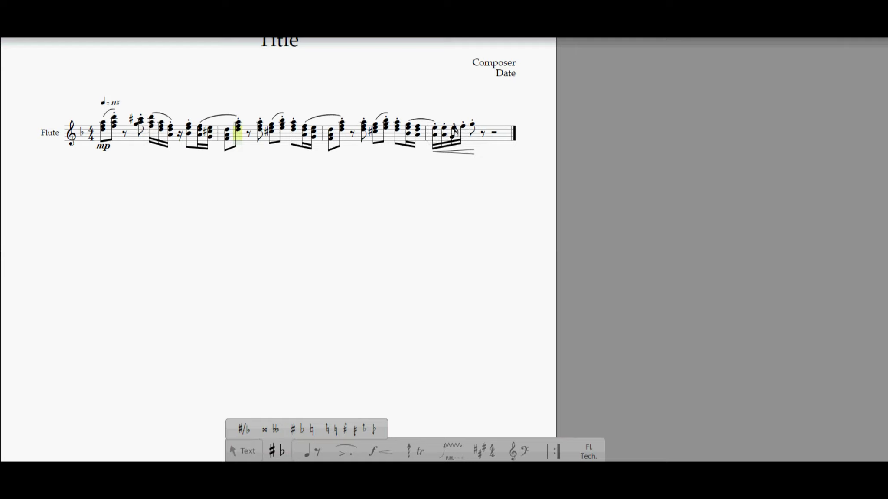
key("r")
left_click(461, 135)
left_click(435, 131)
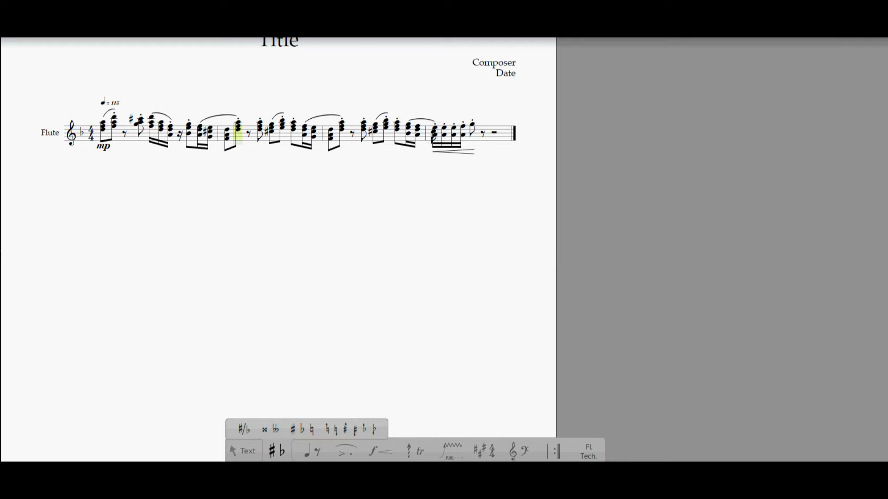
left_click(443, 131)
left_click(453, 131)
key("r")
left_click(463, 131)
left_click(471, 135)
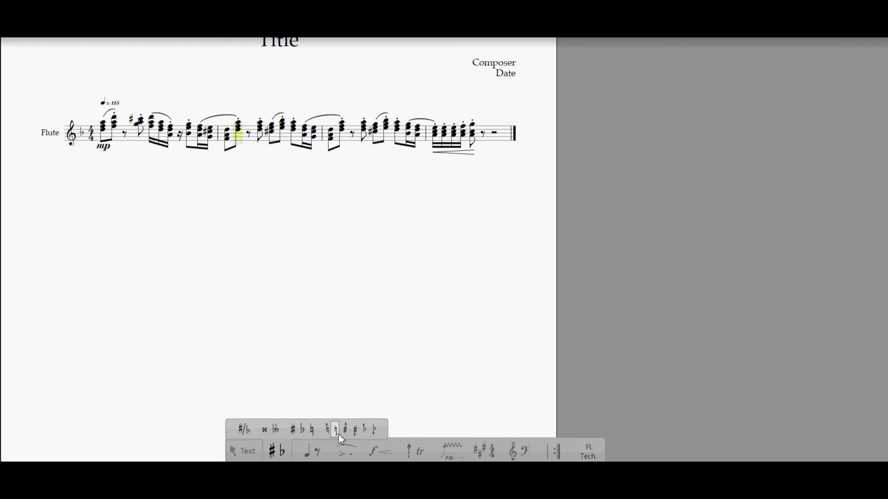
- Sharpen the C in the first chord of measure 4 and return to the start of the score
left_click_drag(296, 428, 371, 319)
left_click(434, 131)
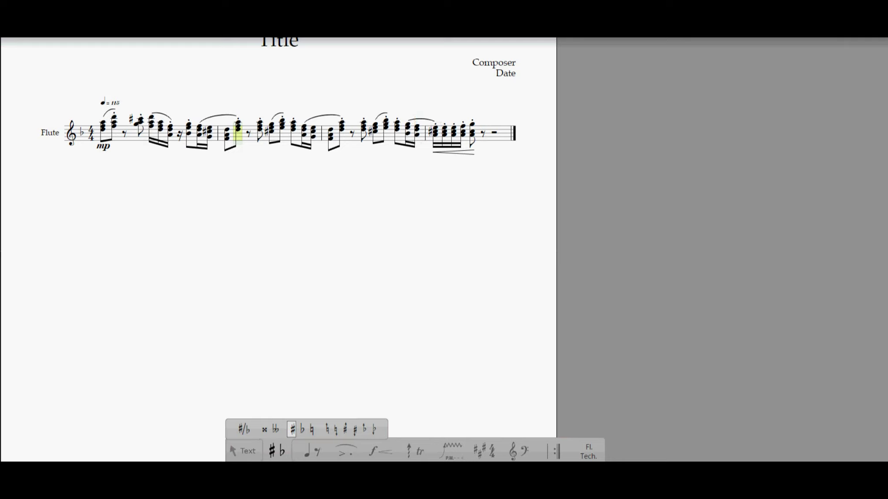
key("Home")
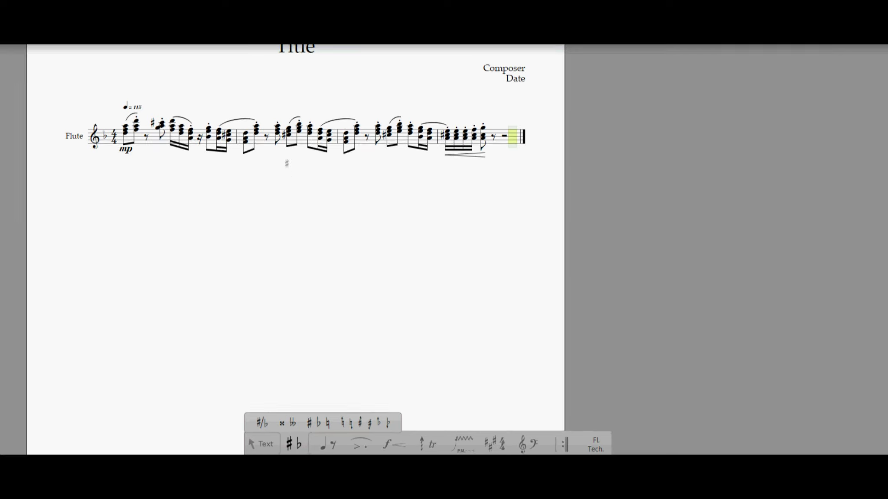
- Open the score setup and rename the Flute part to "Flutes 1,2,3" in its staff settings
left_click(593, 35)
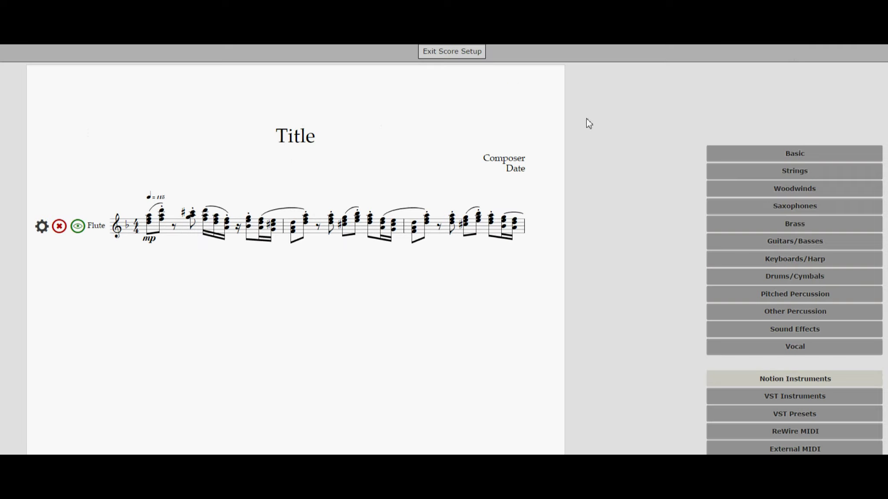
left_click(42, 226)
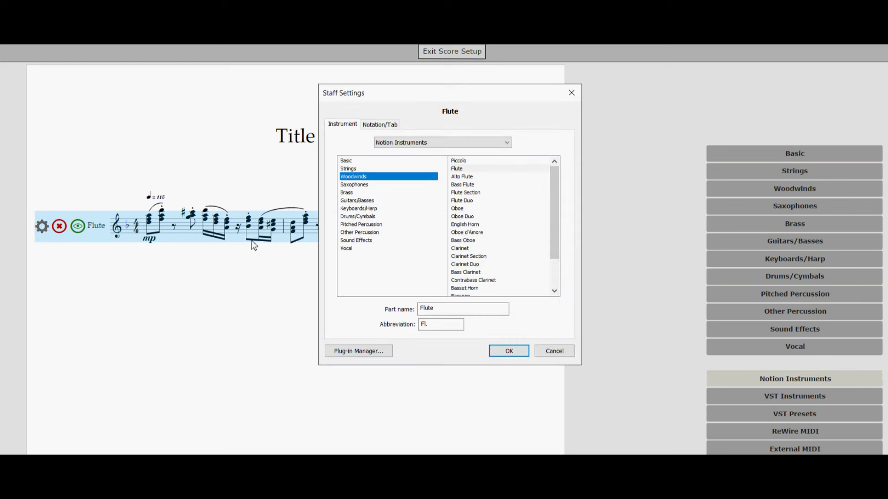
left_click(439, 308)
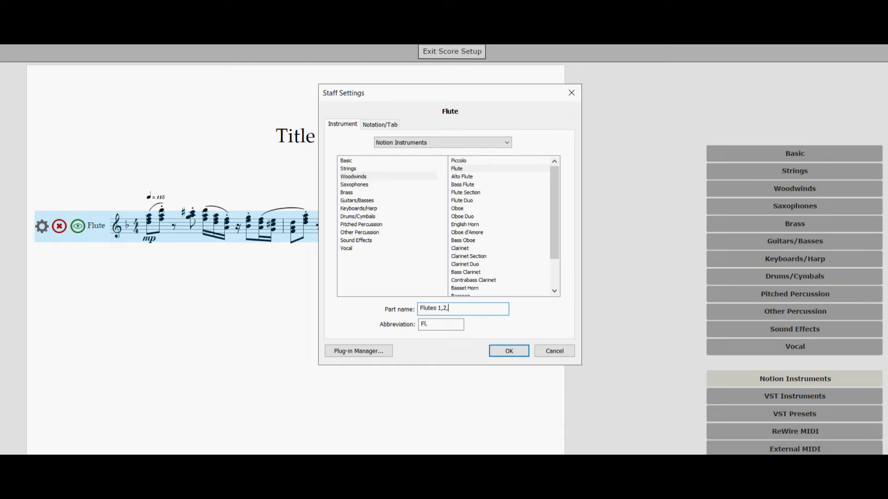
left_click(499, 350)
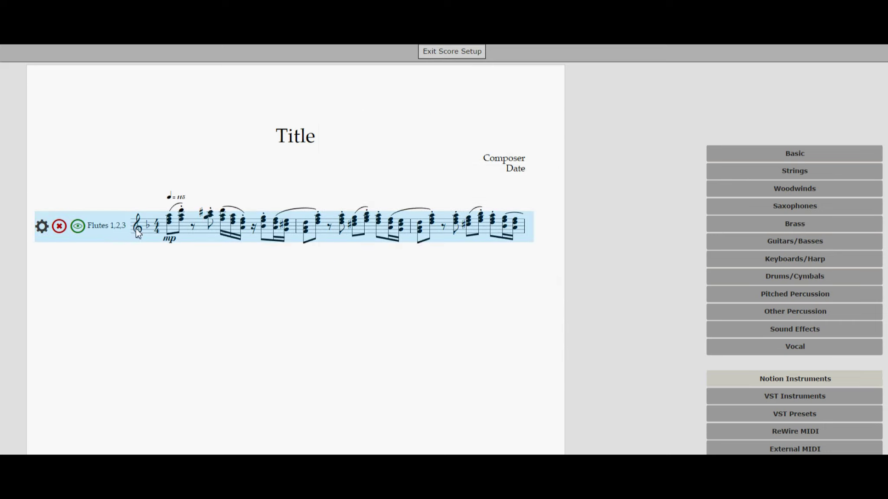
scroll(585, 168, "down", 5)
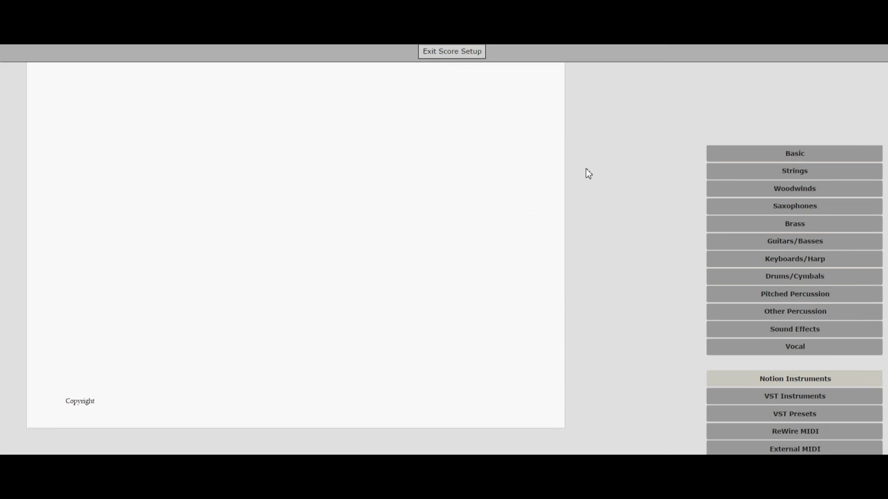
scroll(591, 169, "up", 5)
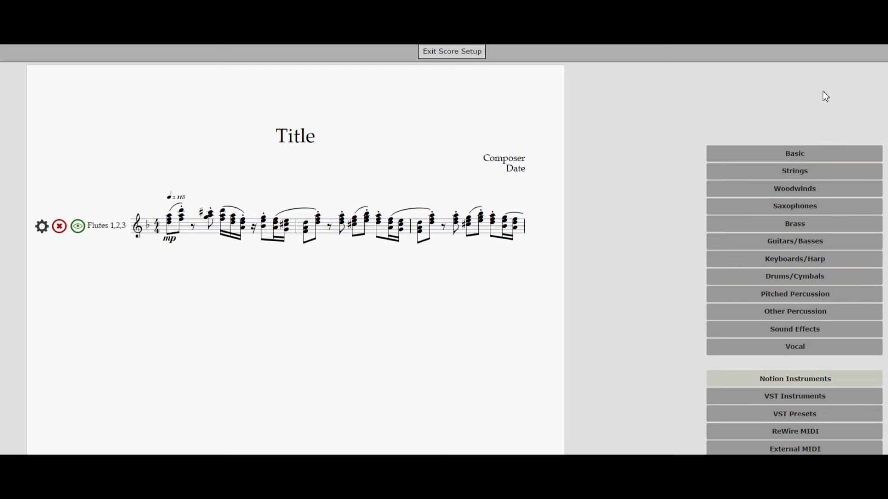
- Add Violin I, Violin II, Viola, Cello and Double-bass section staves to the score and leave the score setup
mouse_move(774, 170)
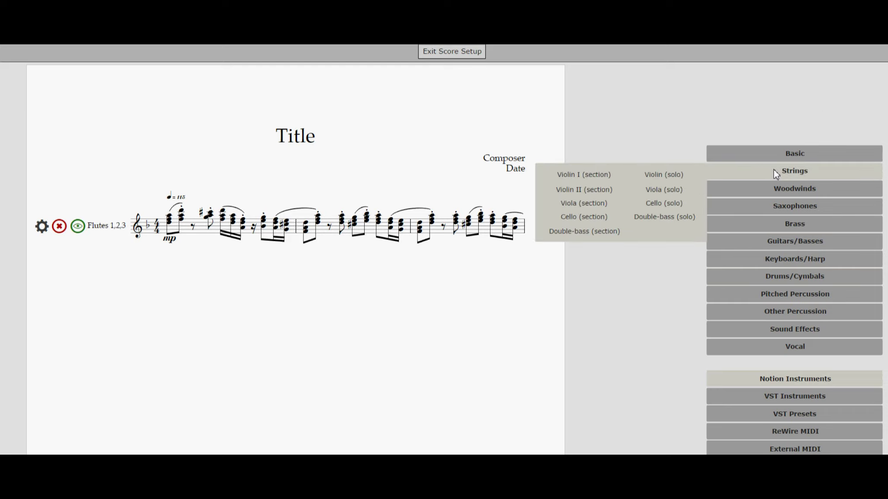
left_click(554, 174)
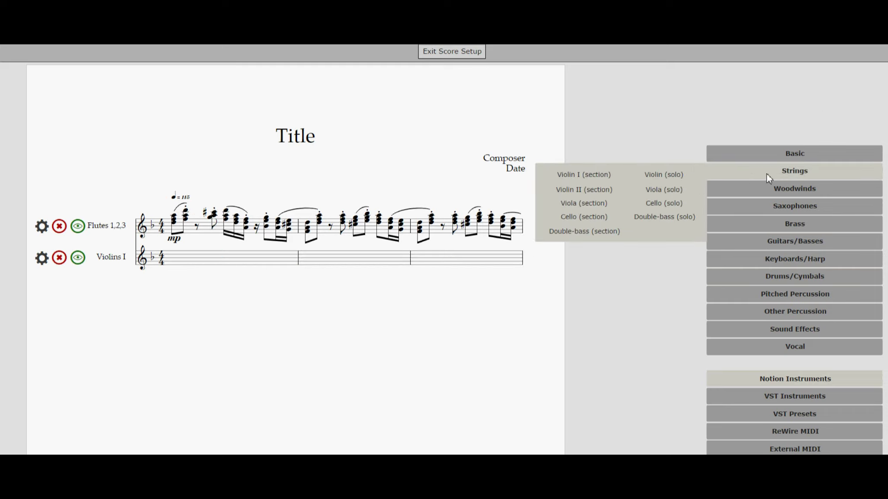
left_click(592, 190)
left_click(584, 203)
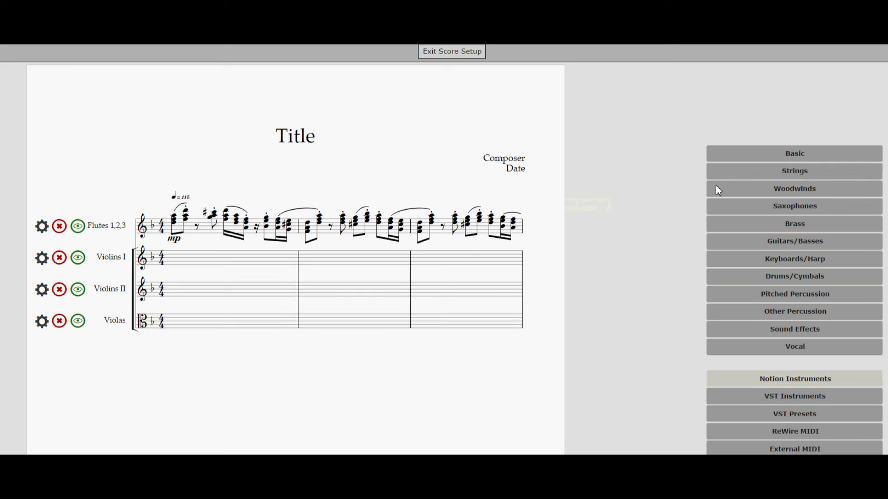
left_click(602, 208)
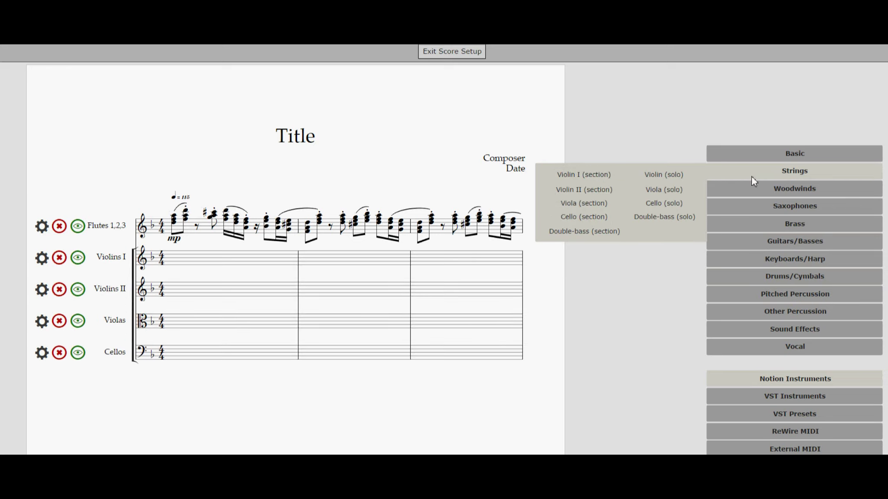
left_click(588, 230)
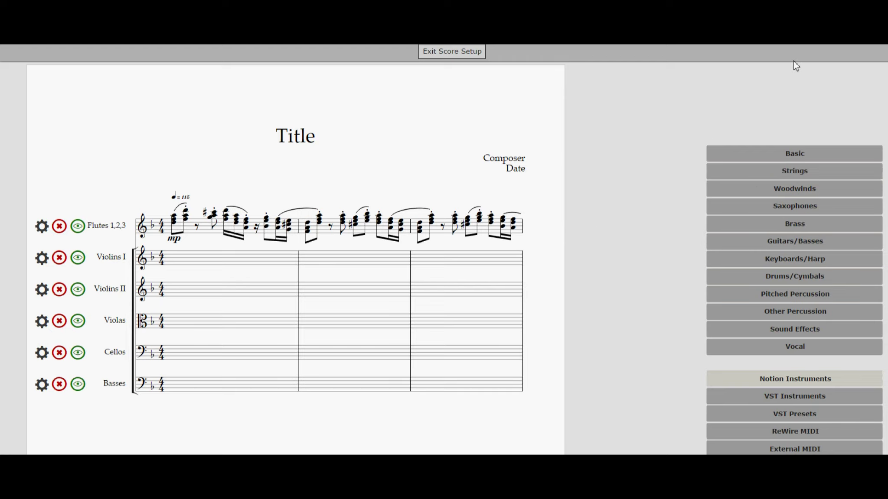
left_click(451, 51)
- Mark the Violins I, Violins II, Cellos and Basses staves pizz. at the start of measure 1
scroll(487, 228, "down", 3)
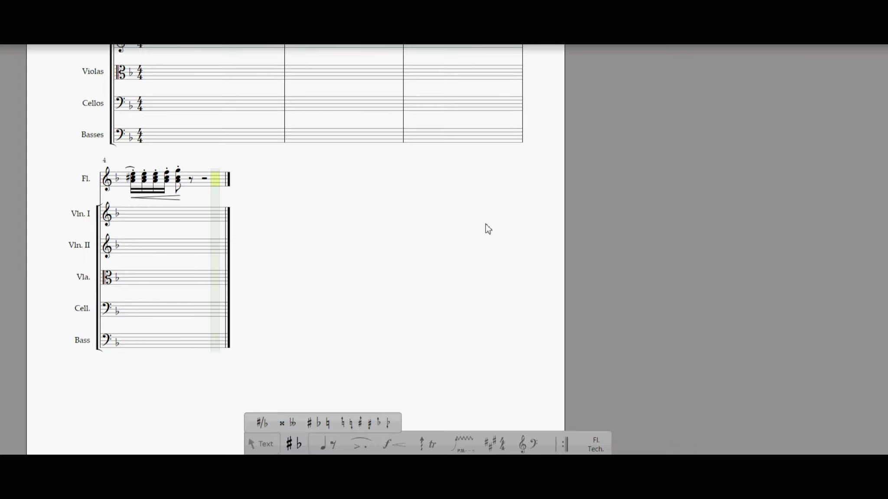
scroll(487, 228, "up", 2)
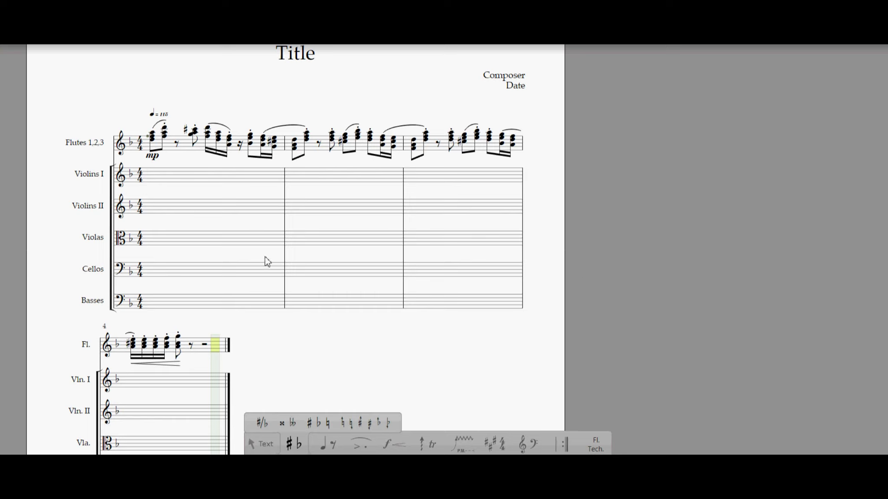
left_click(301, 235)
left_click(155, 204)
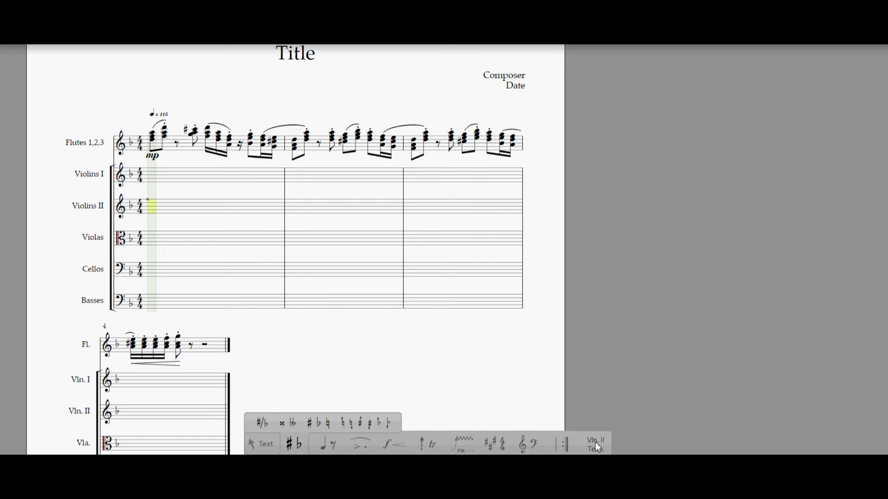
mouse_move(594, 444)
left_click(479, 423)
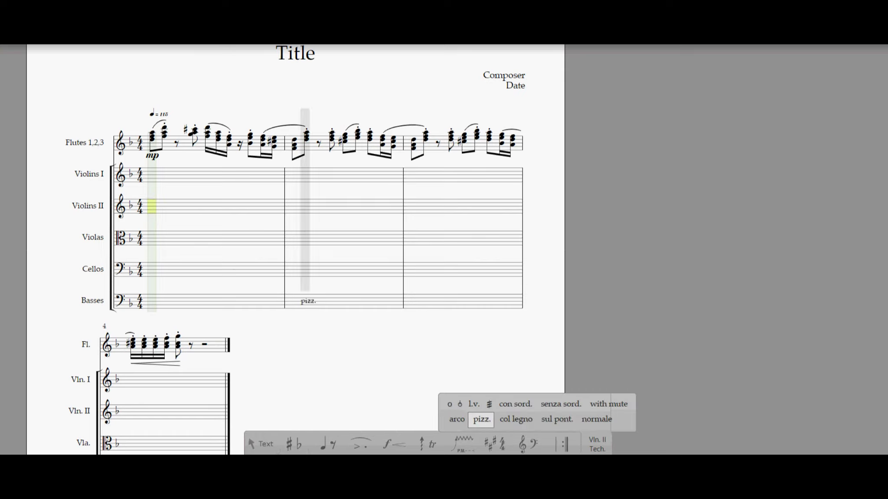
left_click(154, 186)
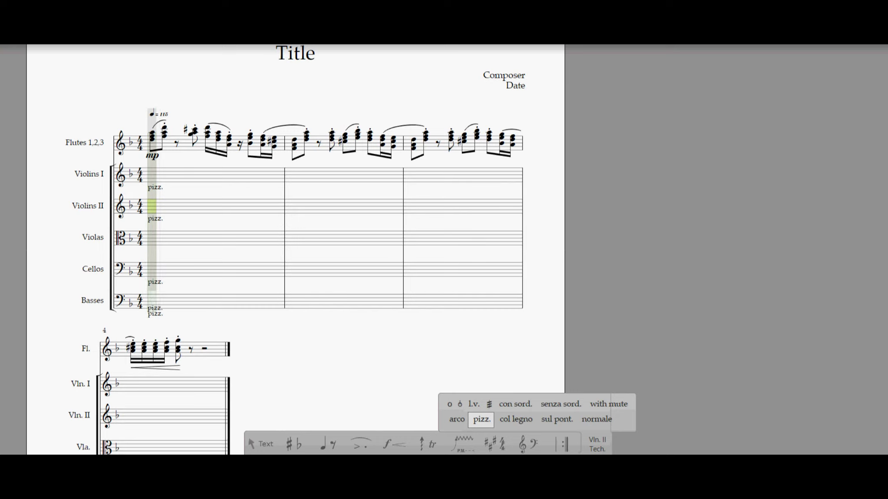
- Enter an eighth-note D and the D an octave higher on beat 1 of measure 1 in the Basses and Cellos
left_click(327, 441)
left_click(312, 423)
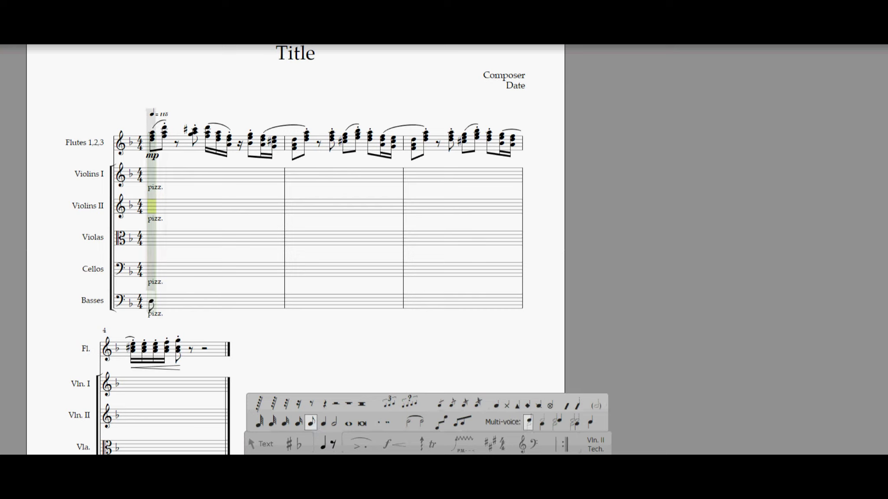
left_click(151, 303)
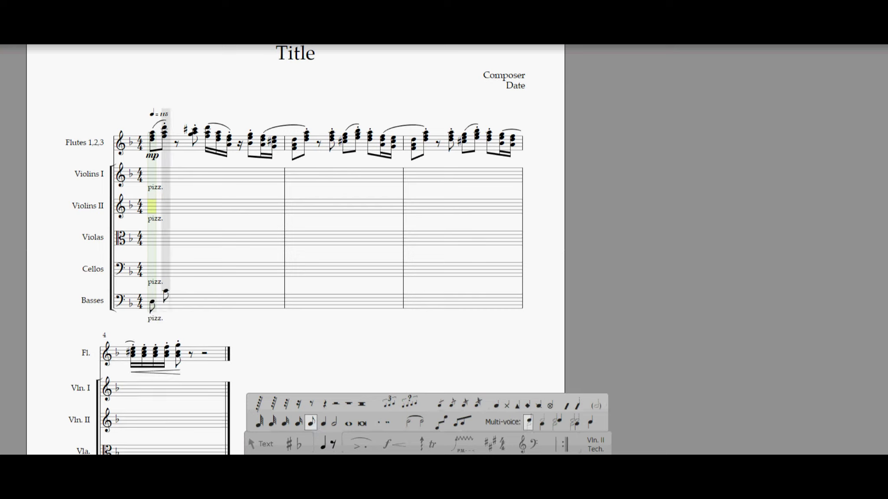
left_click(165, 293)
mouse_move(249, 436)
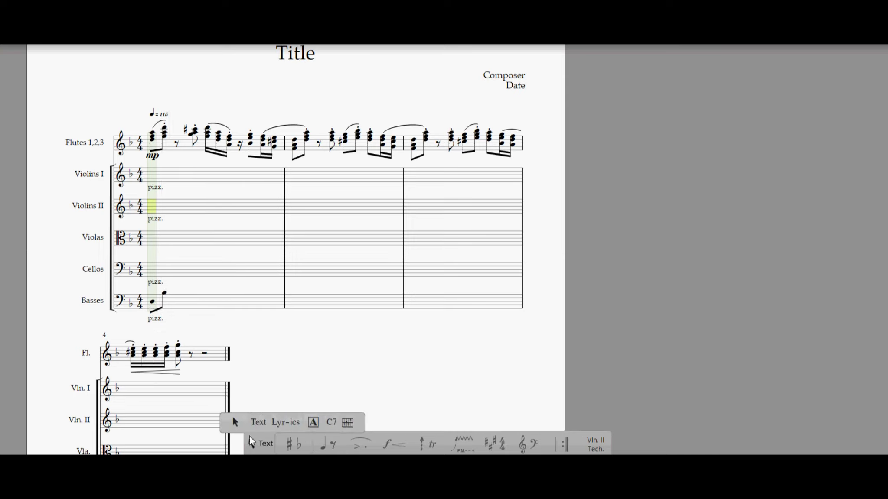
left_click(165, 294)
left_click_drag(165, 294, 166, 291)
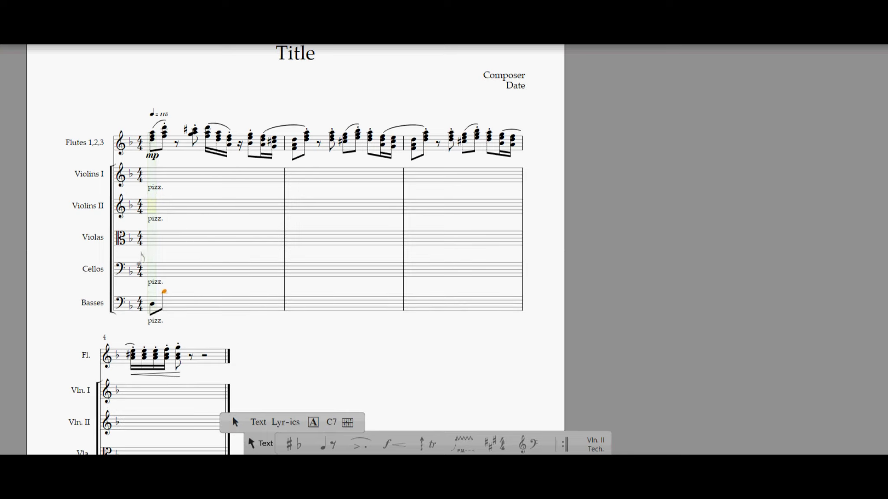
left_click(148, 269)
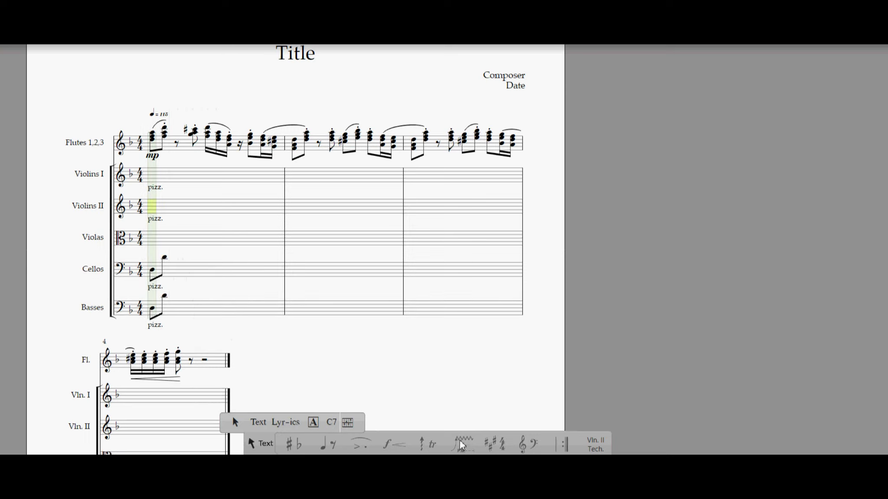
- Fill the remainder of measure 1 in the Cellos and Basses with a quarter rest and a half rest
left_click_drag(319, 439, 174, 267)
left_click(176, 268)
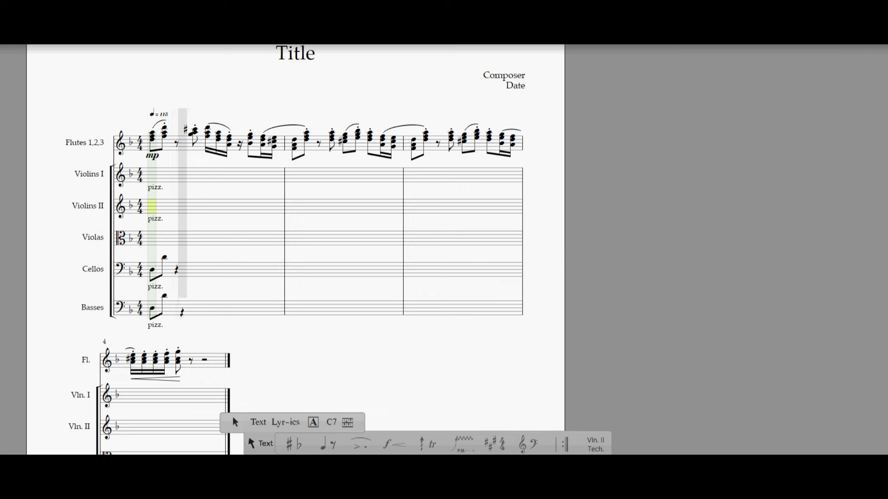
left_click(181, 308)
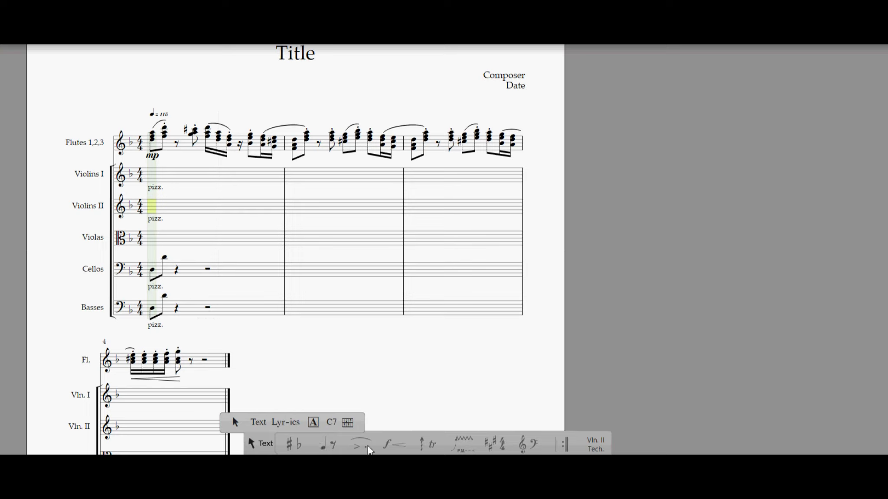
- Mark the Cellos and Basses pp at the start of measure 1 and play the opening back
left_click(394, 444)
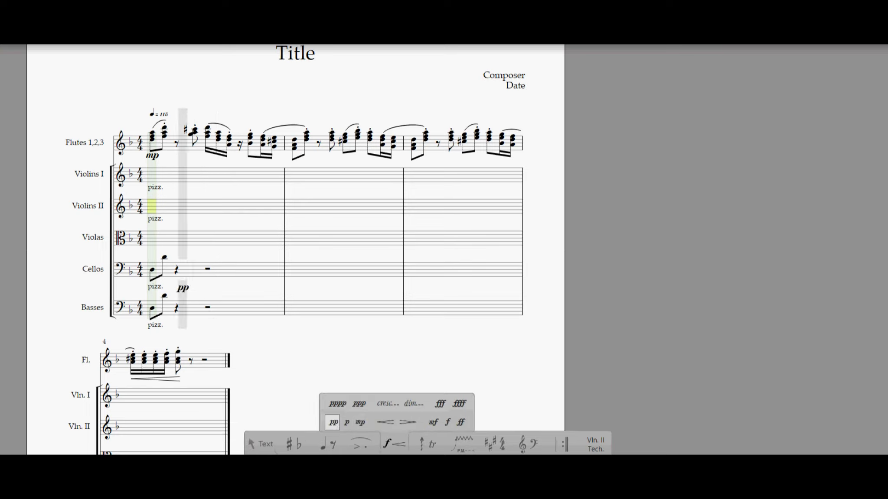
left_click(333, 422)
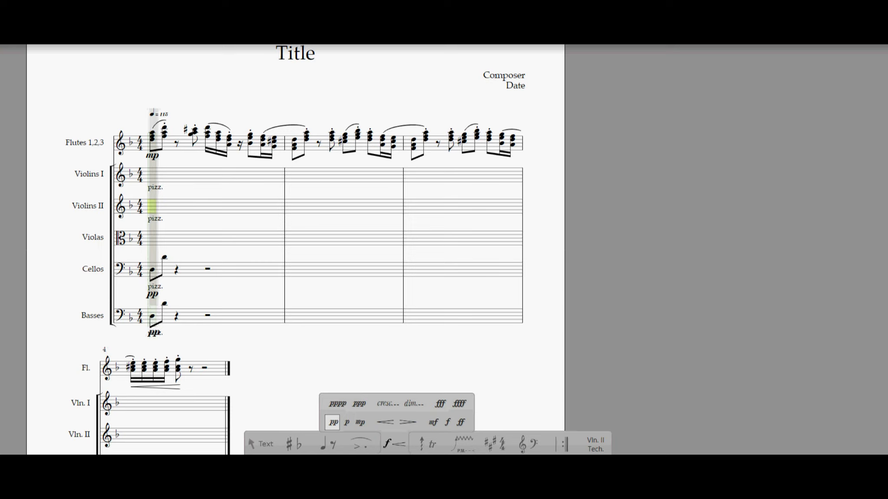
left_click(153, 331)
key("space")
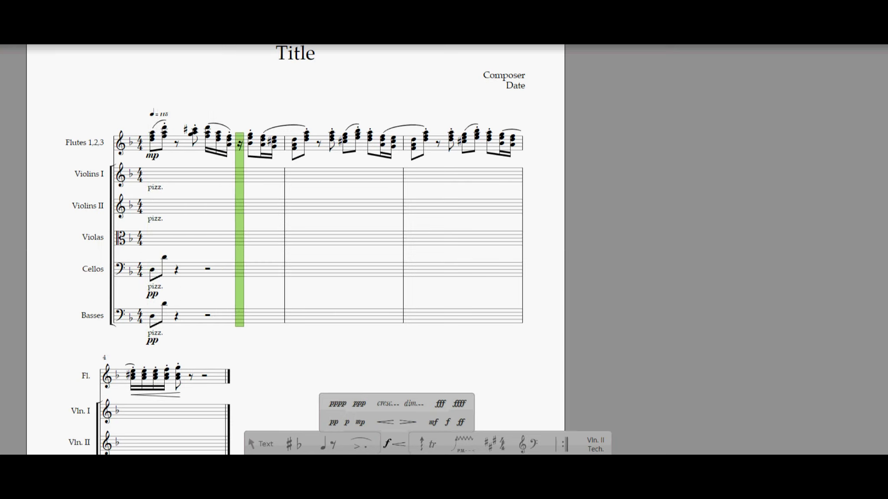
key("space")
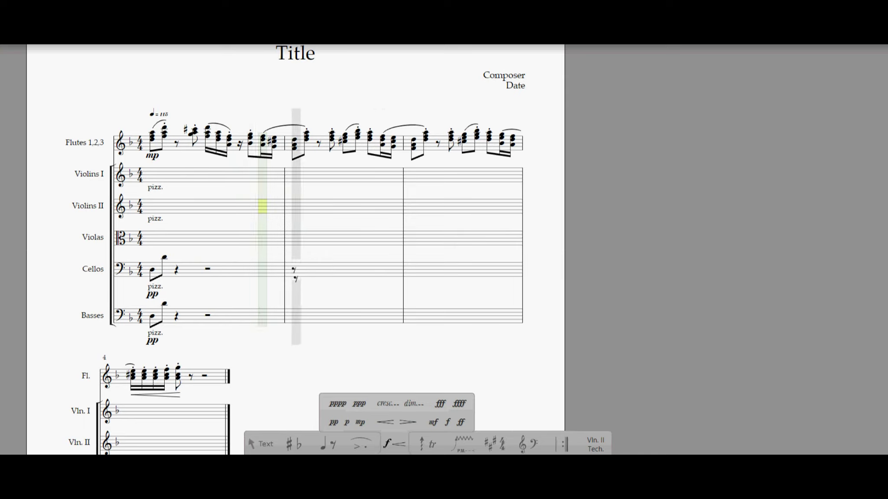
- Enter an eighth rest and an eighth-note D on beat 1 of measure 2 in the Cellos and Basses
left_click(326, 443)
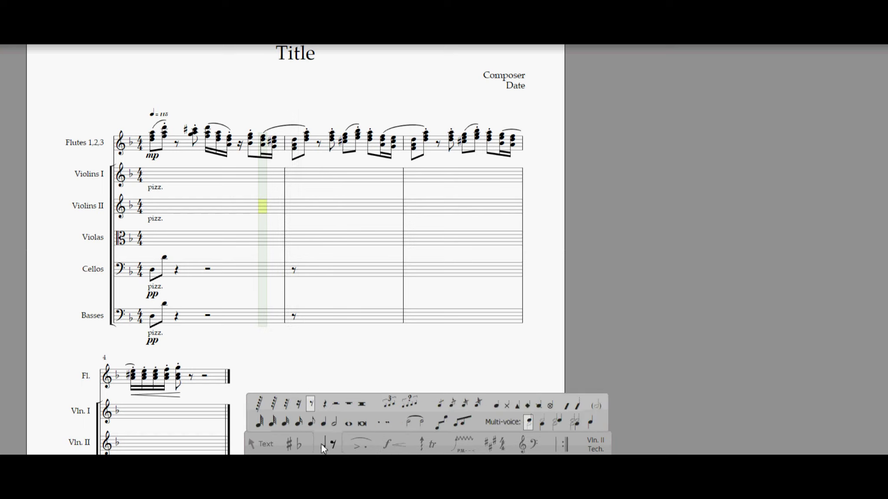
key("e")
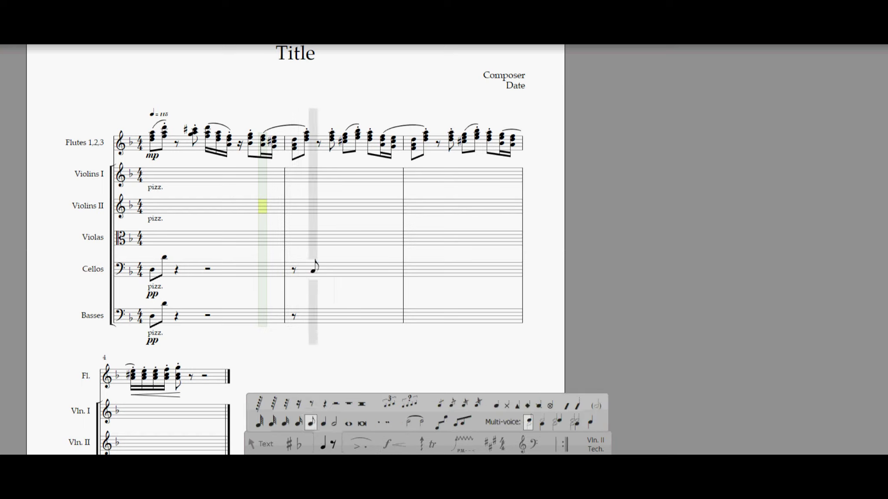
left_click(312, 270)
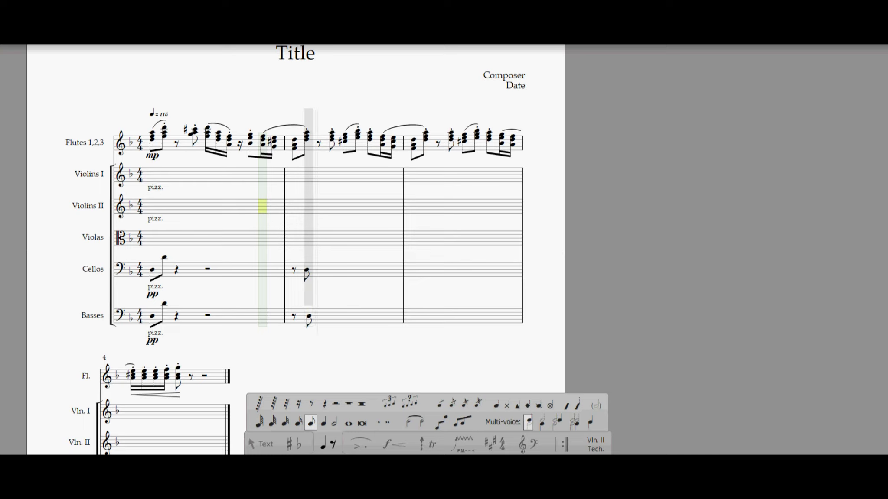
left_click(309, 316)
- Add an eighth rest and an eighth-note D on beat 2 of measure 2 in the Basses and Cellos
key("e")
left_click(323, 316)
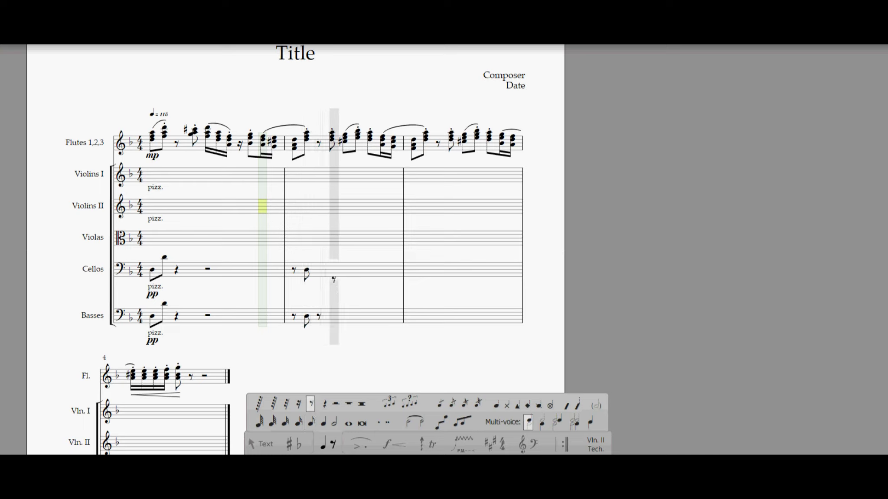
left_click(320, 270)
key("e")
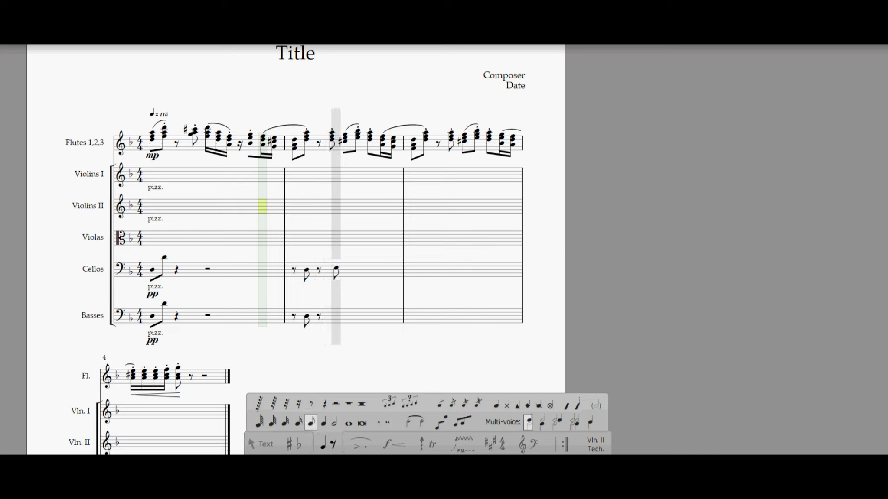
left_click(337, 272)
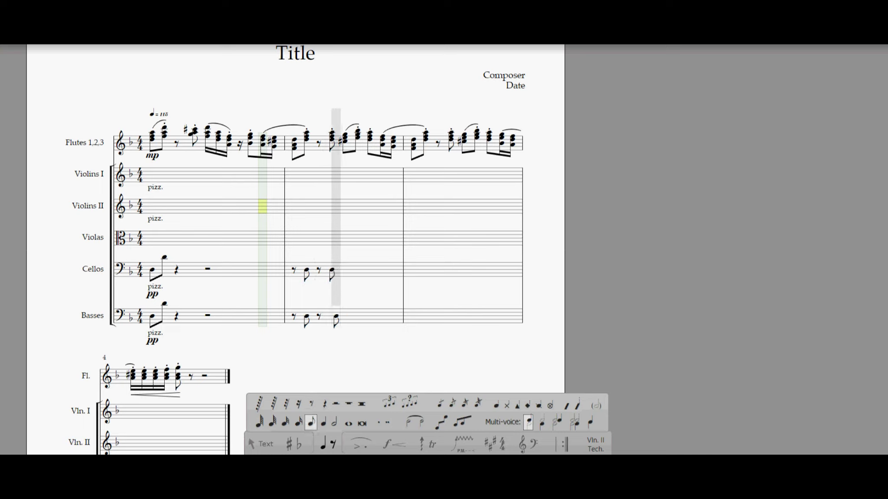
left_click(337, 318)
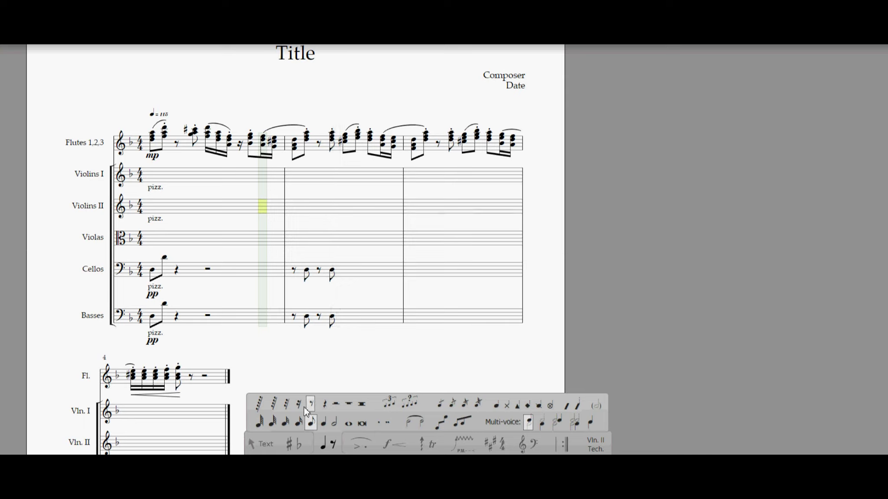
- Complete measure 2 in the Cellos and Basses with a dotted quarter rest and an eighth-note low A
left_click(377, 421)
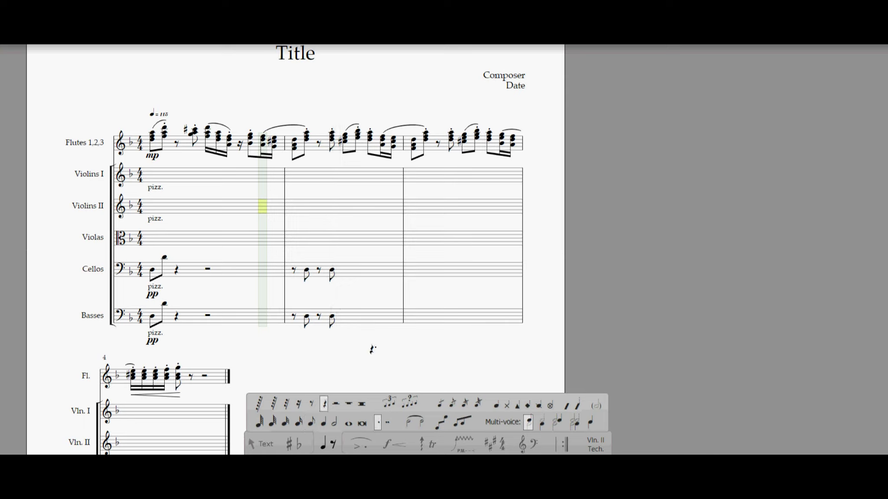
left_click(350, 271)
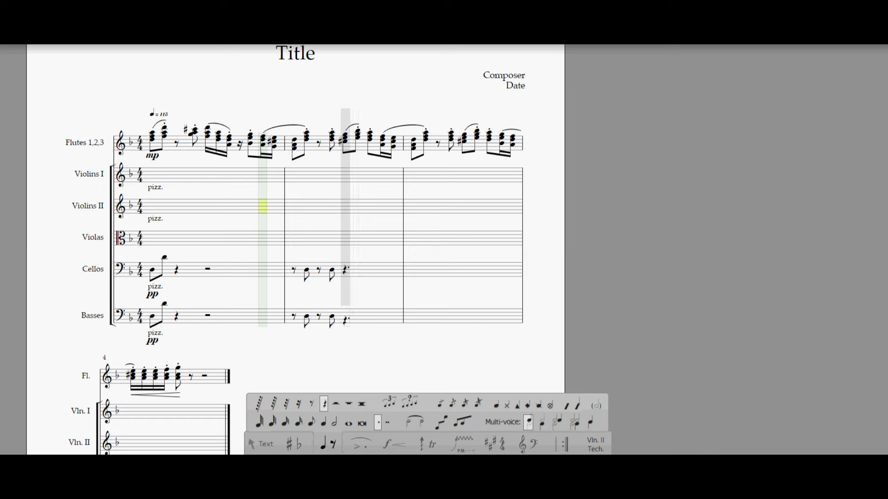
left_click(348, 319)
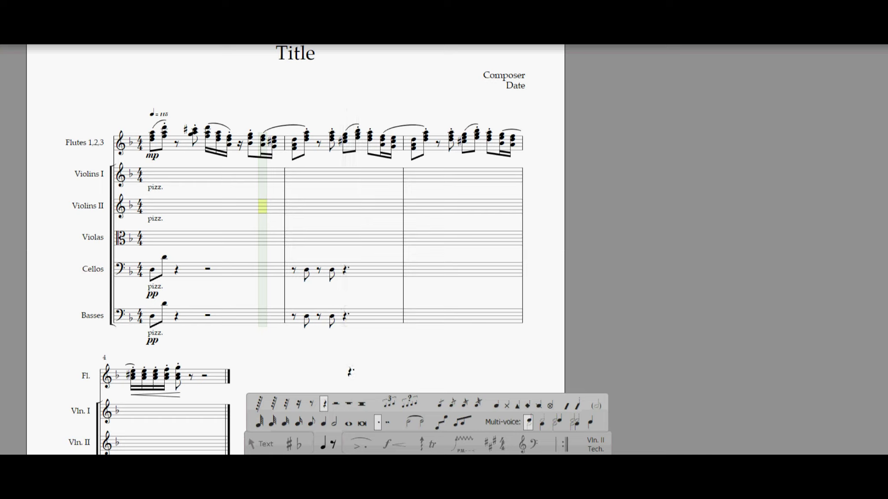
key("e")
key("r")
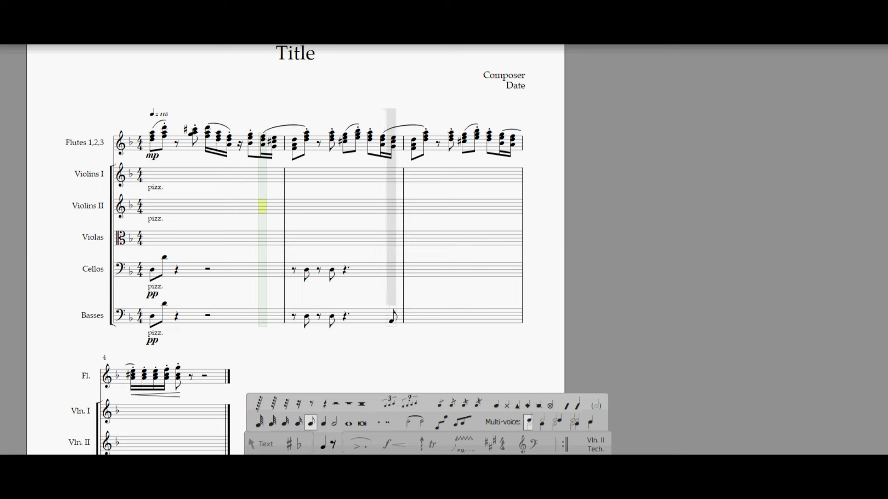
left_click(391, 319)
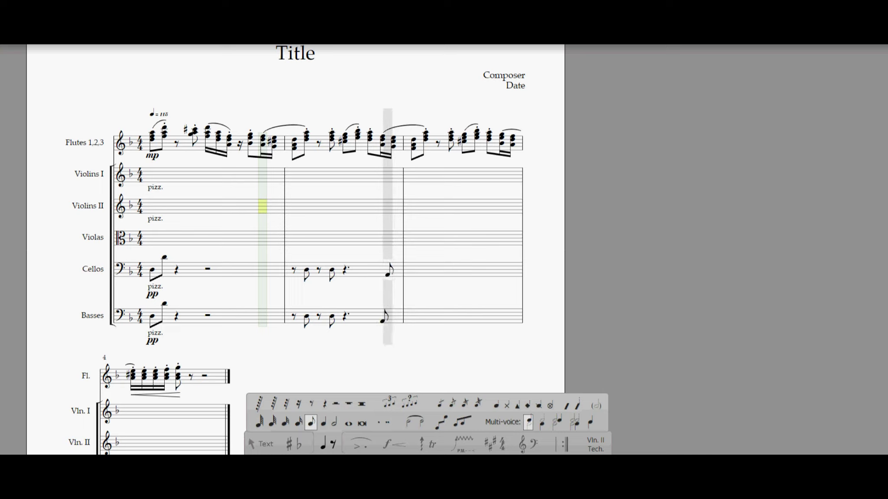
left_click(390, 271)
- Enter an eighth-note D and the D an octave higher on beat 1 of measure 3 in the Cellos and Basses
left_click(413, 274)
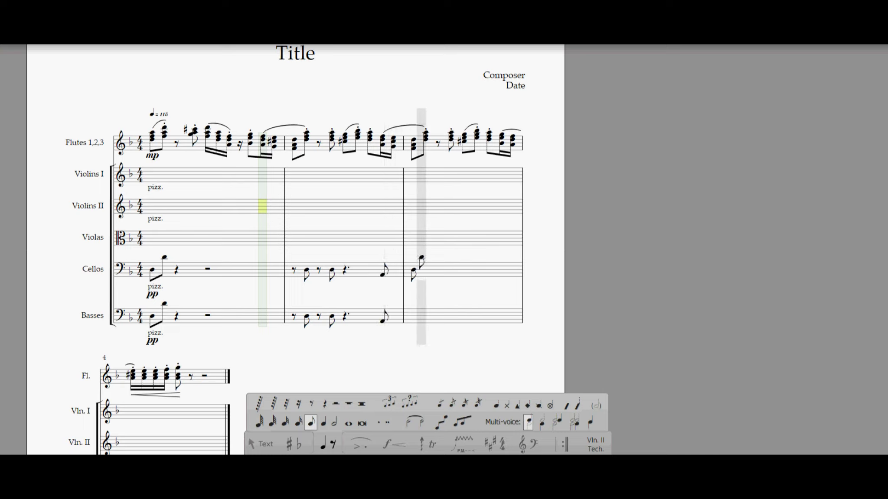
left_click(423, 258)
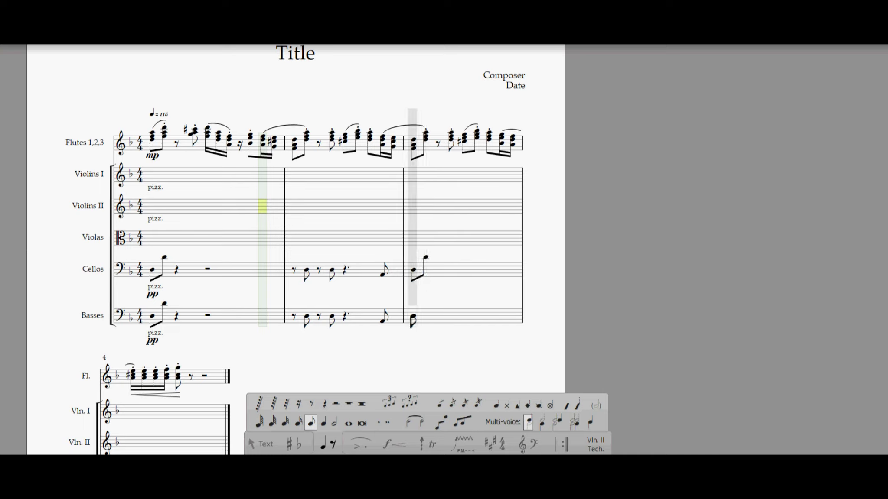
left_click(413, 318)
left_click(425, 303)
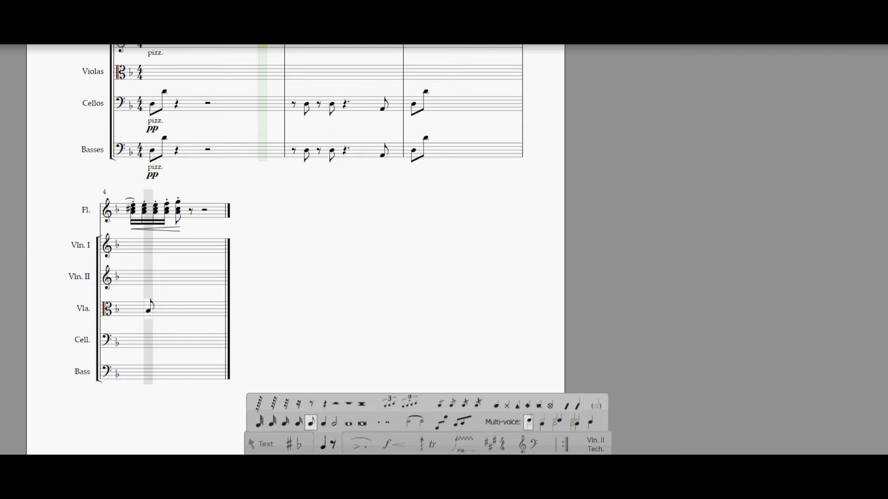
- Add a quarter rest and a dotted quarter rest after the eighth notes of measure 3 in the Cellos and Basses
scroll(150, 307, "up", 4)
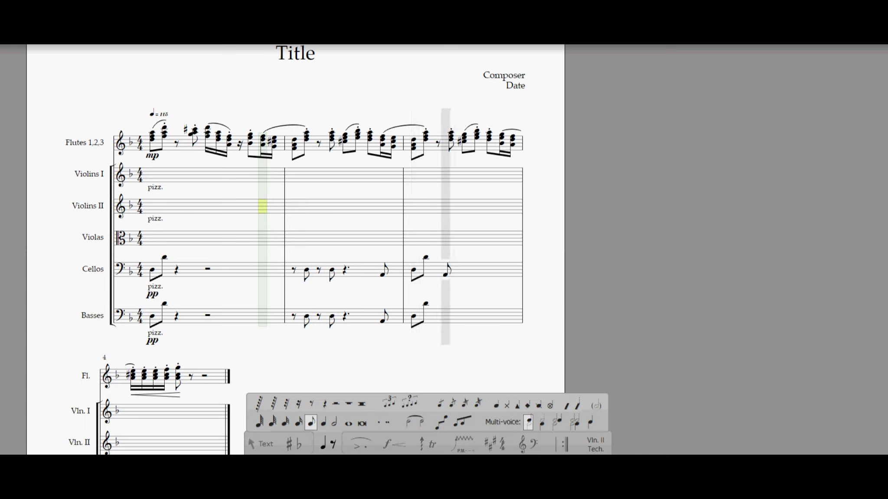
key("q")
key("r")
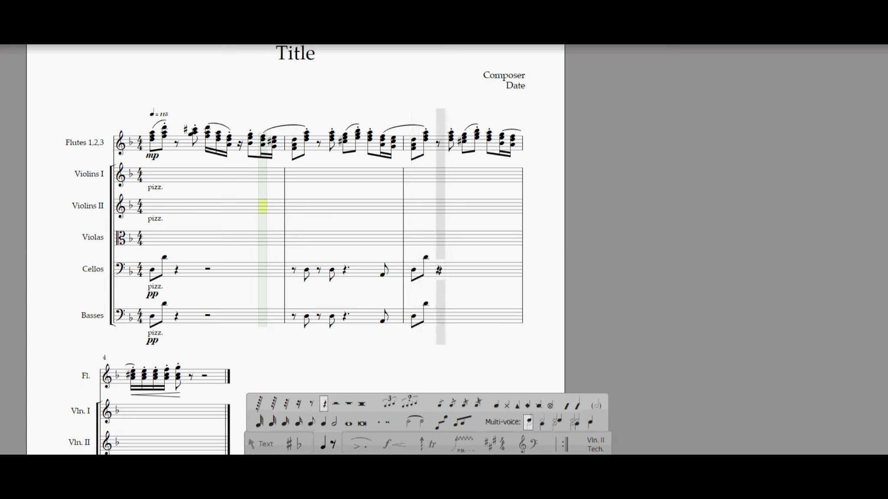
left_click(437, 270)
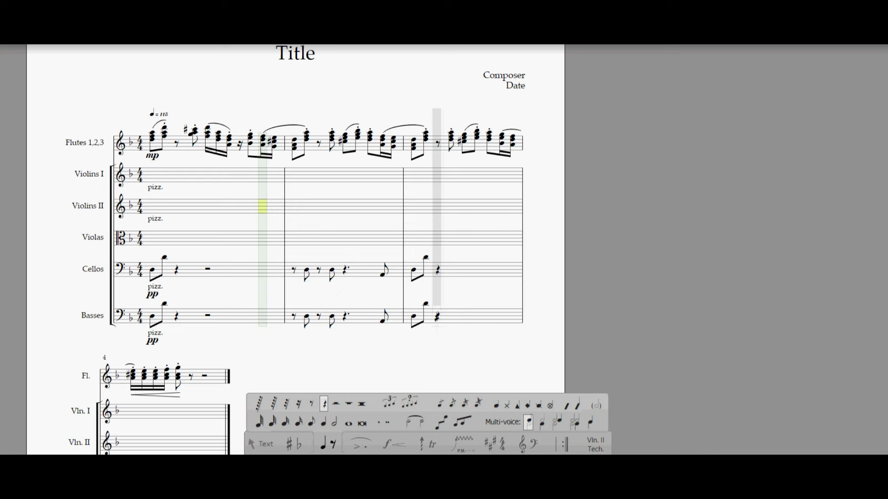
left_click(378, 422)
left_click(464, 271)
left_click(465, 316)
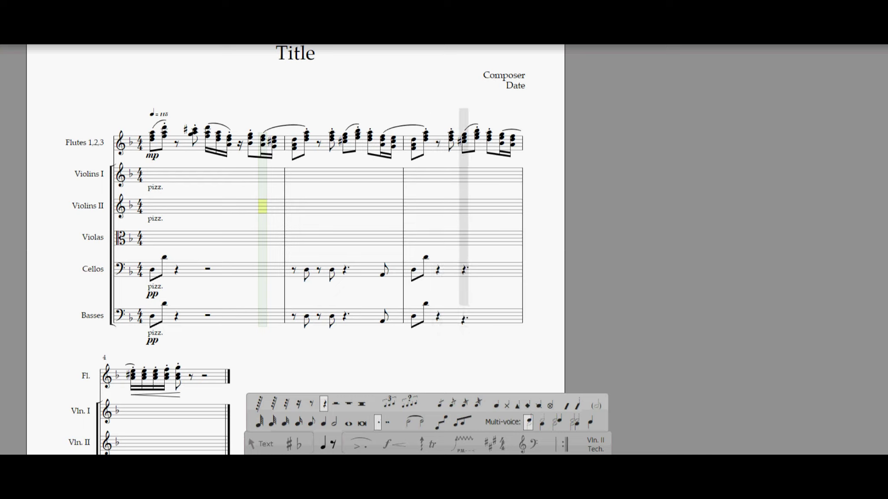
- Complete measure 3 with an eighth-note low A in the Basses and Cellos
left_click(333, 422)
left_click(310, 404)
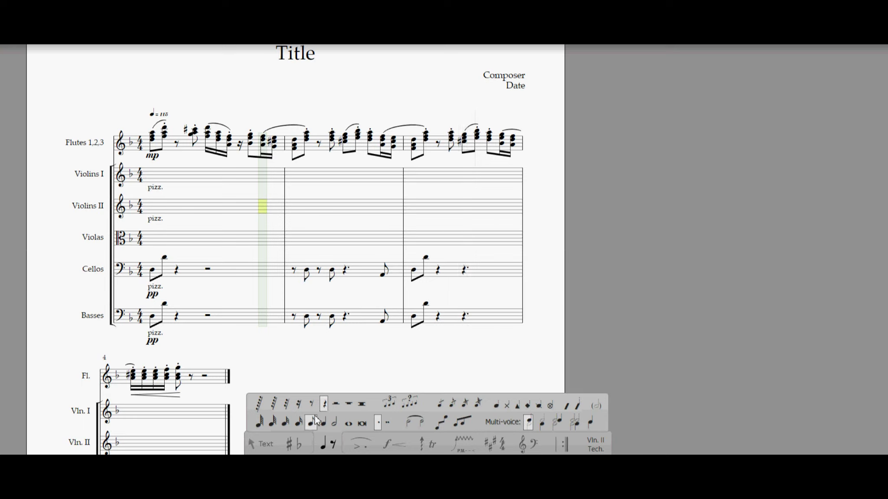
key("r")
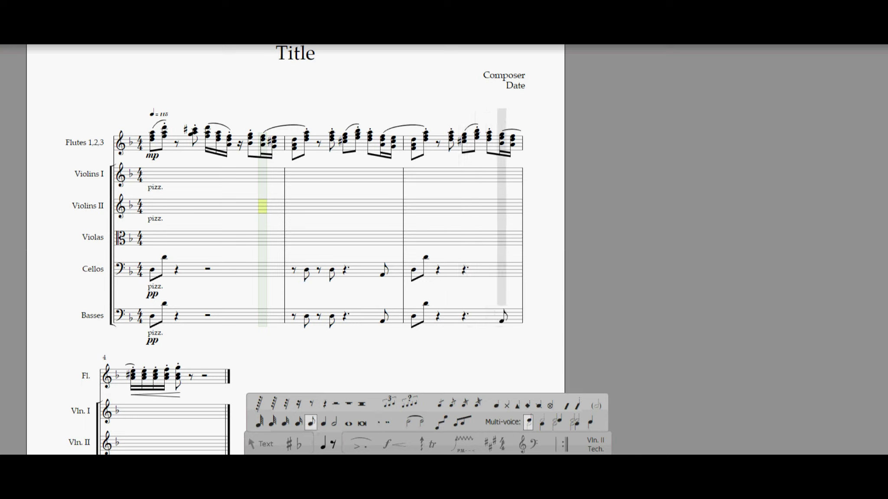
left_click(503, 316)
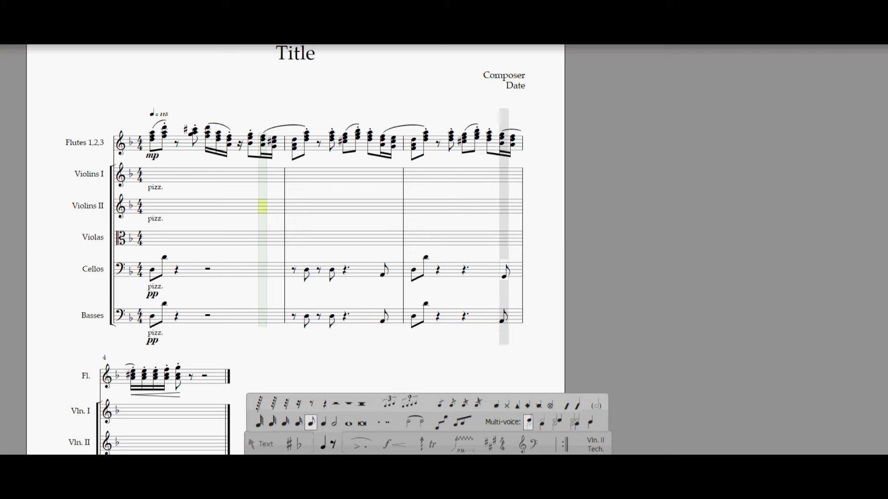
left_click(504, 271)
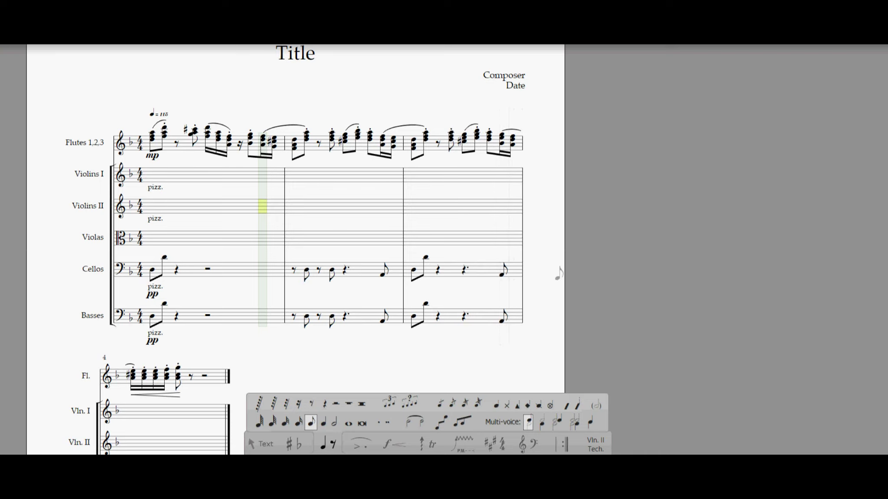
- Raise the last eighth note of measure 3 to the high D in the Cellos and Basses
scroll(556, 272, "down", 3)
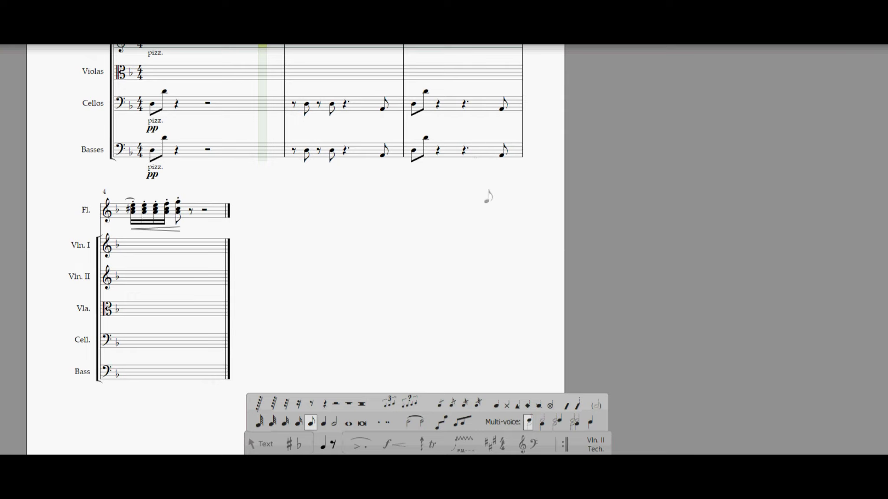
left_click(257, 449)
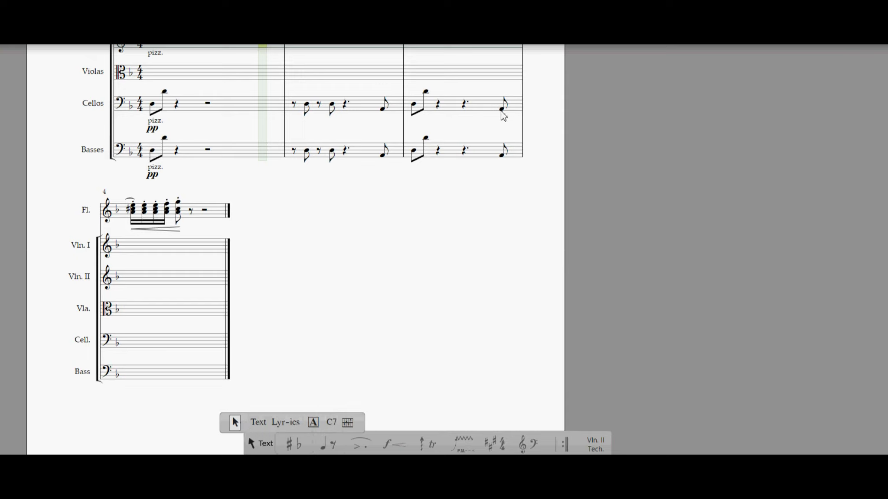
key("Up")
key("Up")
key("Up")
key("Up")
key("Up")
key("Up")
key("Up")
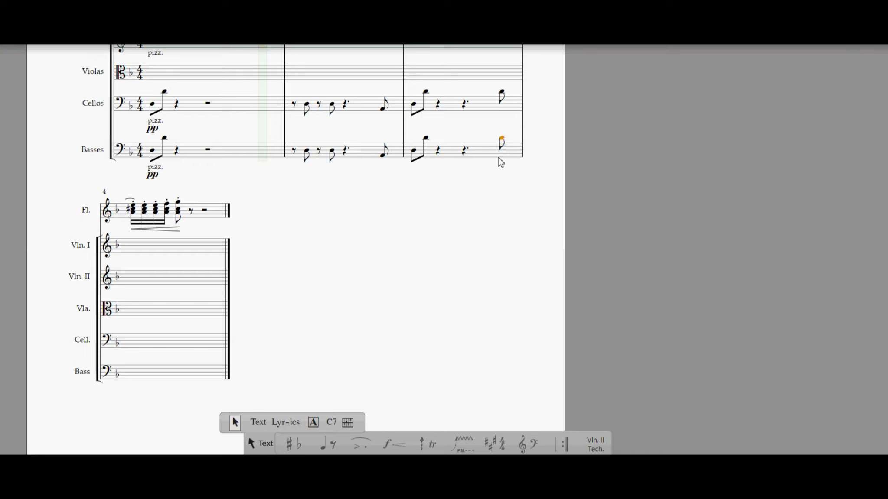
- Enter eighth notes A, E and low A followed by an eighth rest in measure 4 of the Basses
key("e")
key("r")
key("r")
left_click(132, 368)
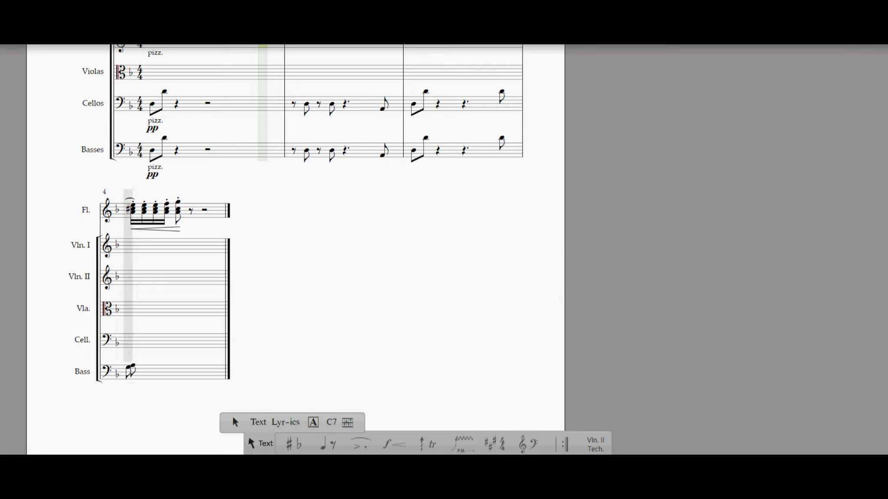
left_click(143, 374)
left_click(143, 371)
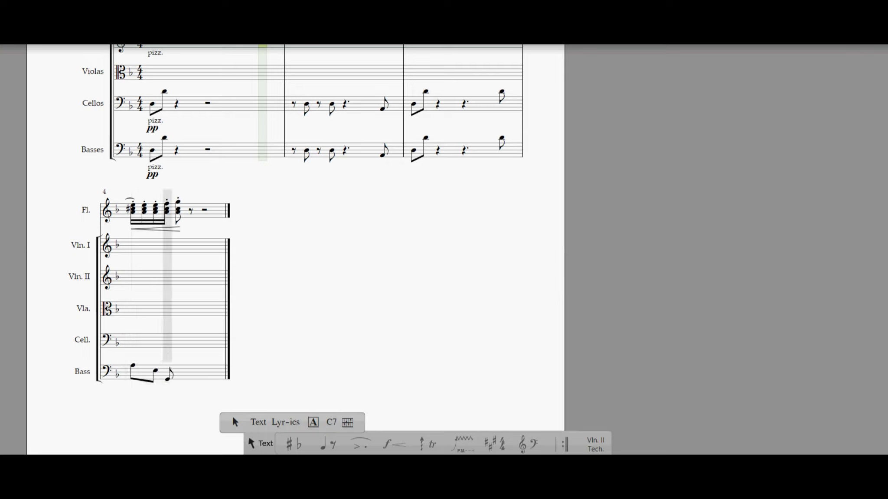
left_click(170, 378)
key("r")
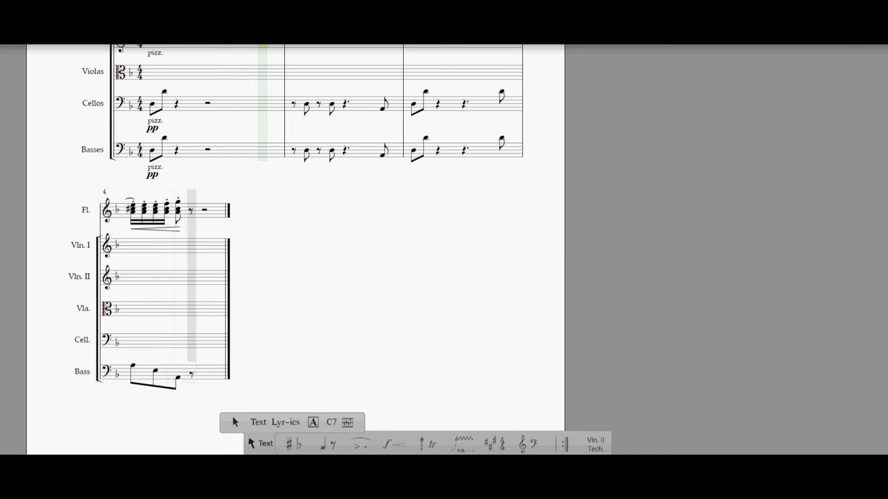
left_click(192, 373)
key("r")
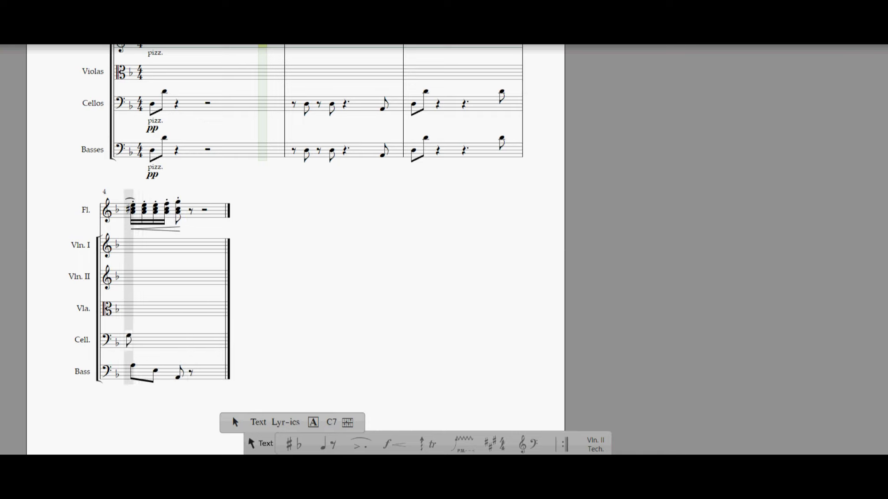
- Enter eighth notes A, E, low A and an eighth rest in measure 4 of the Cellos, and fill both low staves with half rests
left_click(130, 334)
key("a")
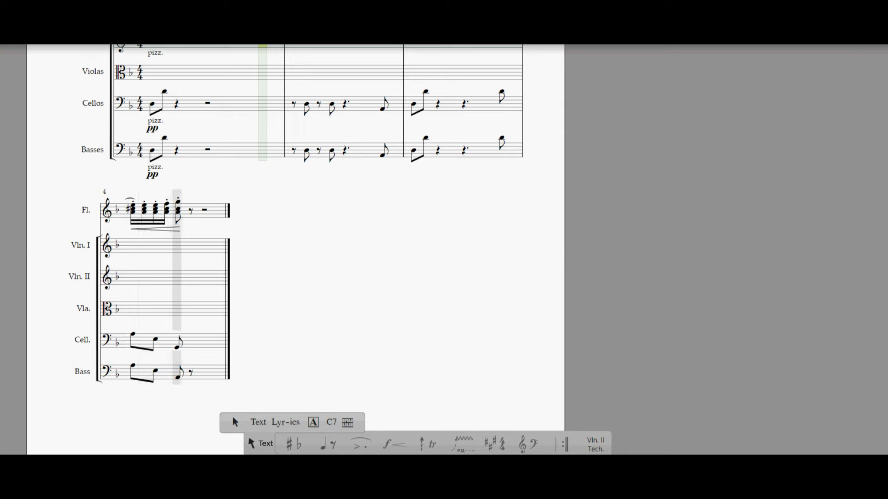
key("f")
key("ctrl+z")
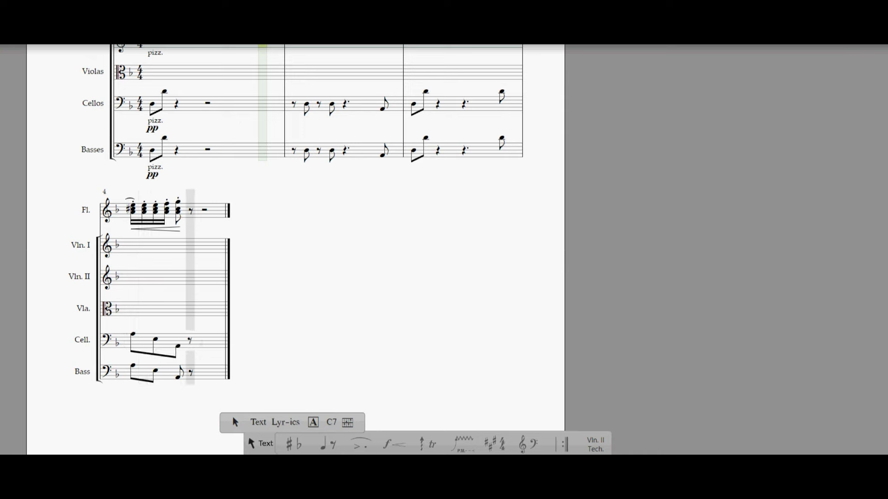
left_click(189, 341)
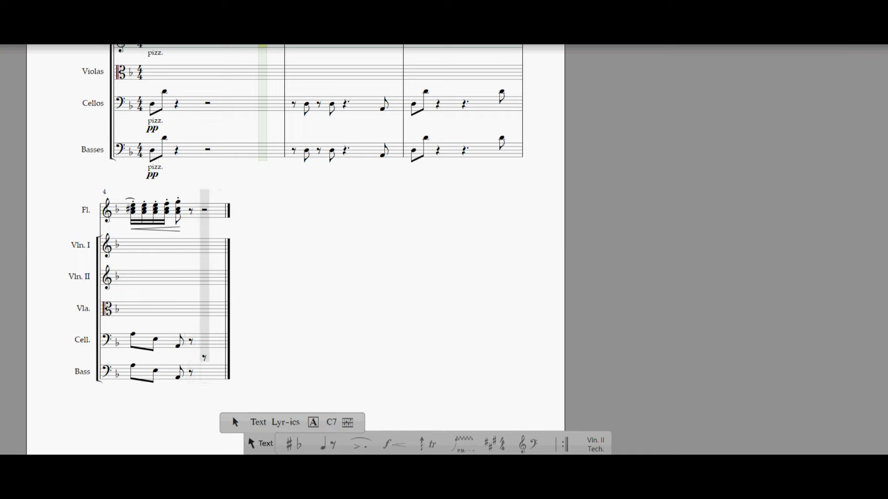
key("h")
key("r")
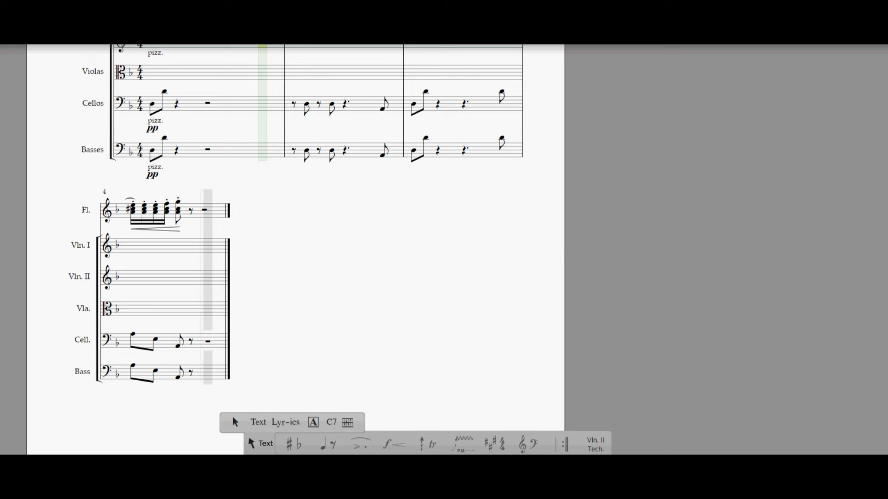
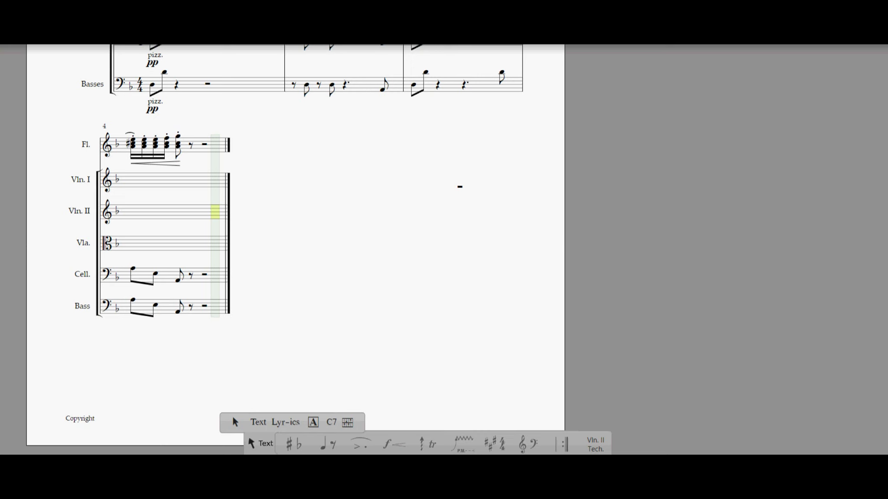
- Add a pp dynamic at the start of measure 1 in Violins I and Violins II
scroll(460, 187, "up", 7)
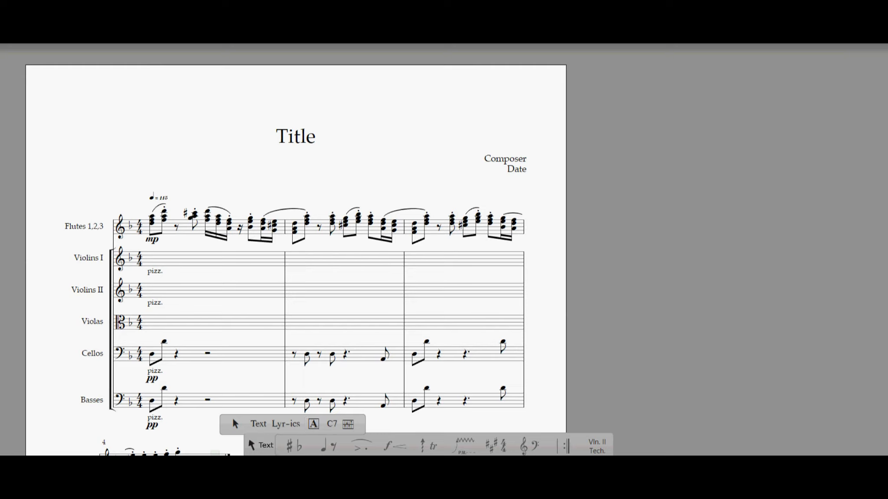
left_click(597, 446)
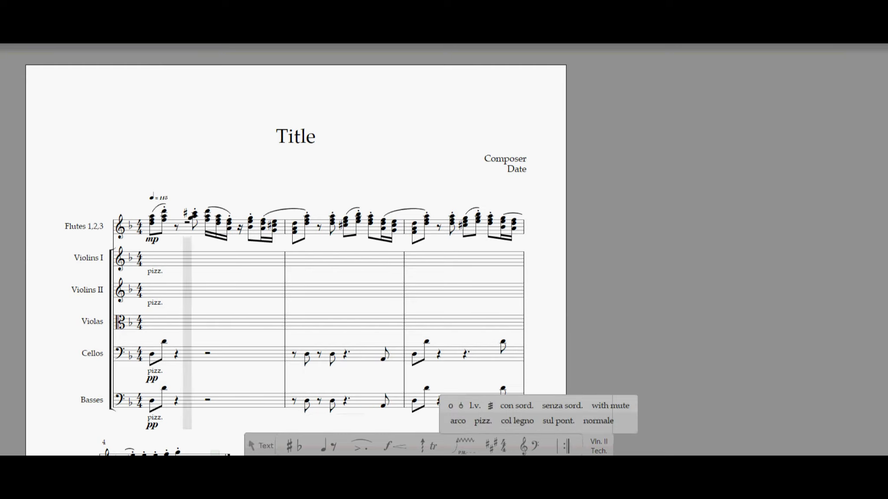
left_click(396, 445)
left_click(334, 424)
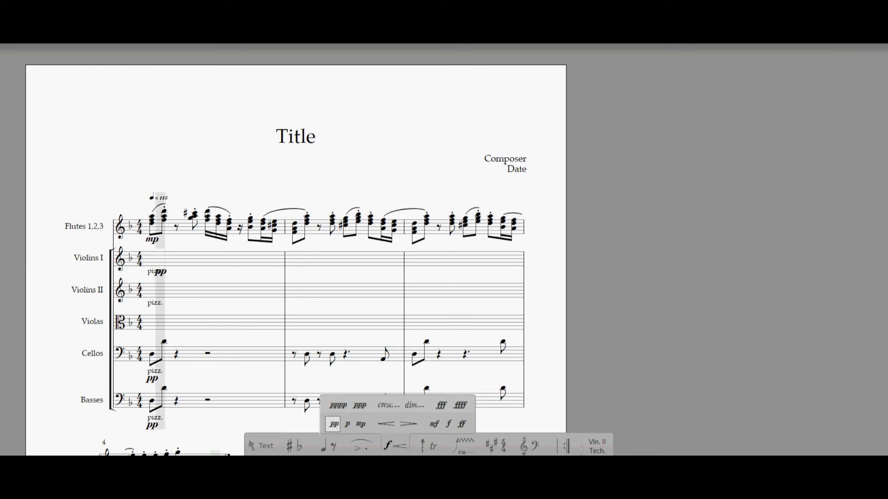
left_click(154, 272)
left_click(153, 310)
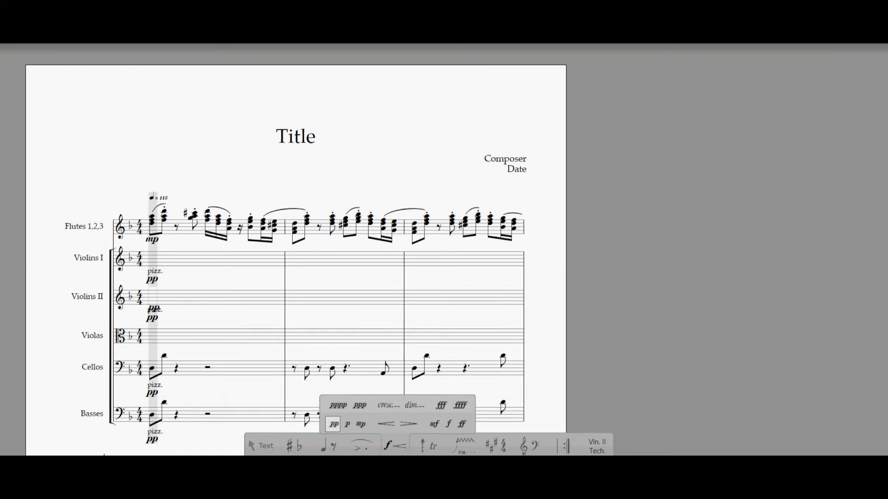
- Start measure 1 of Violins I with an eighth rest and an eighth-note high D
left_click(319, 444)
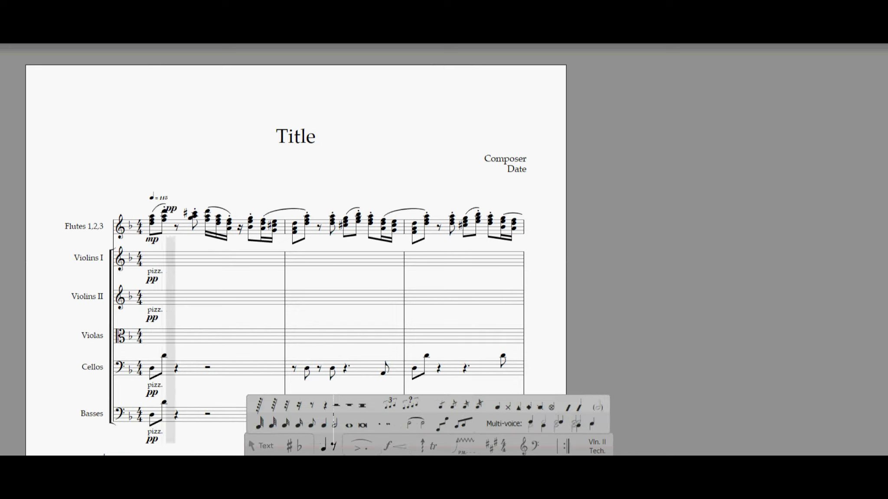
left_click(248, 442)
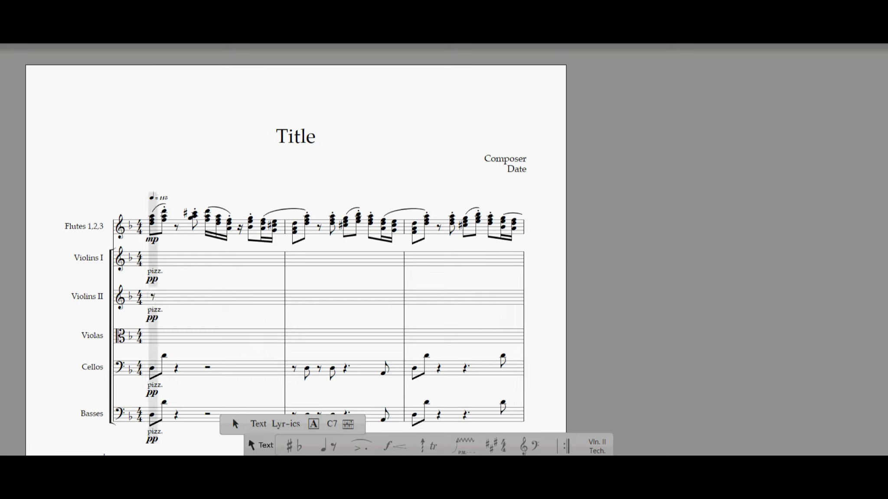
left_click(152, 258)
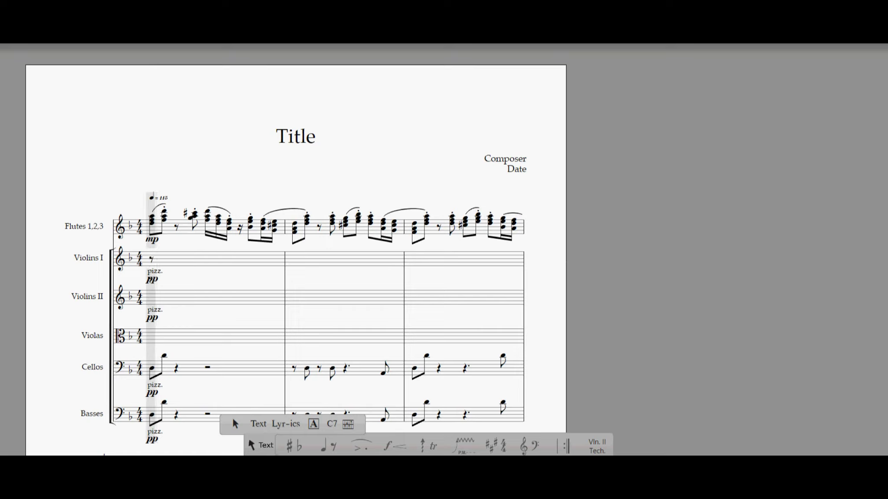
key("r")
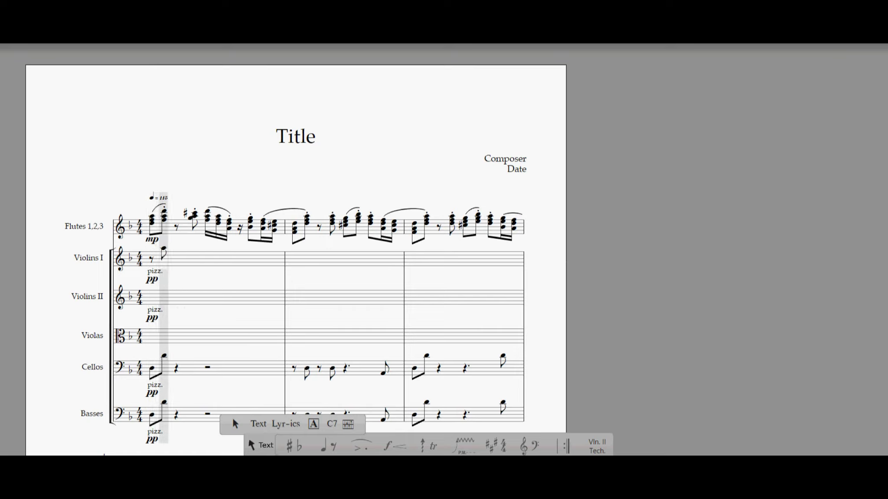
left_click(163, 254)
left_click(235, 425)
left_click(164, 250)
key("Up")
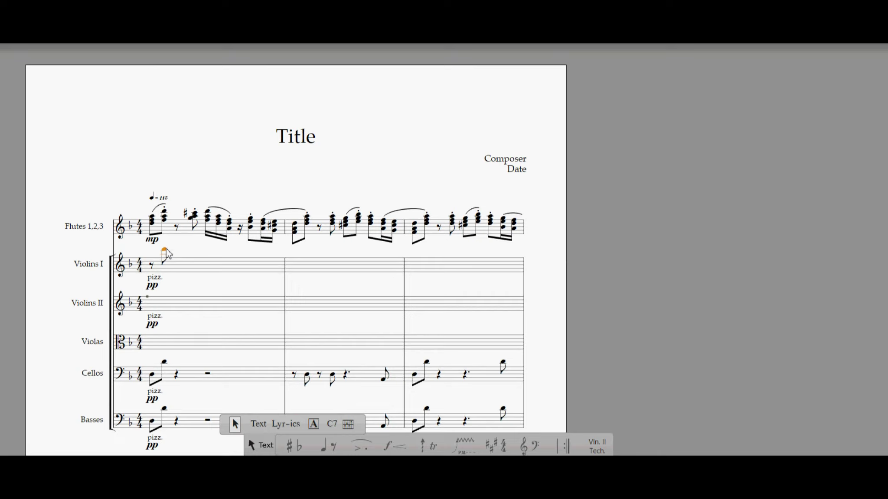
- Start measure 1 of Violins II with an eighth rest and an eighth-note chord of F and A
key("e")
key("r")
left_click(151, 304)
key("r")
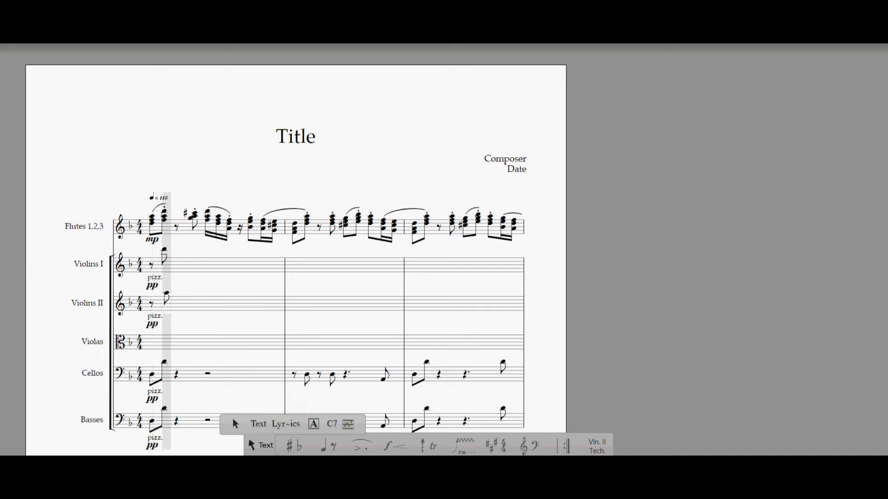
left_click(166, 294)
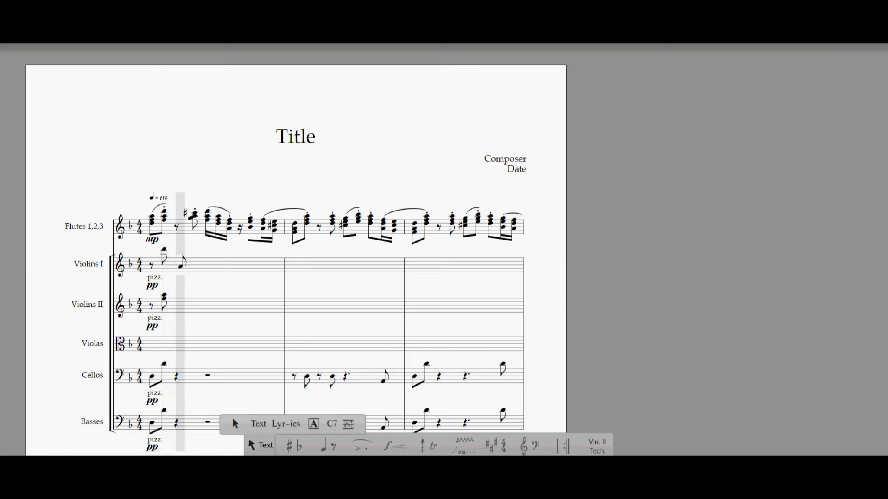
- Play back the opening of measure 1 to hear the new violin notes against the flutes
left_click(151, 306)
key("space")
key("space")
key("Down")
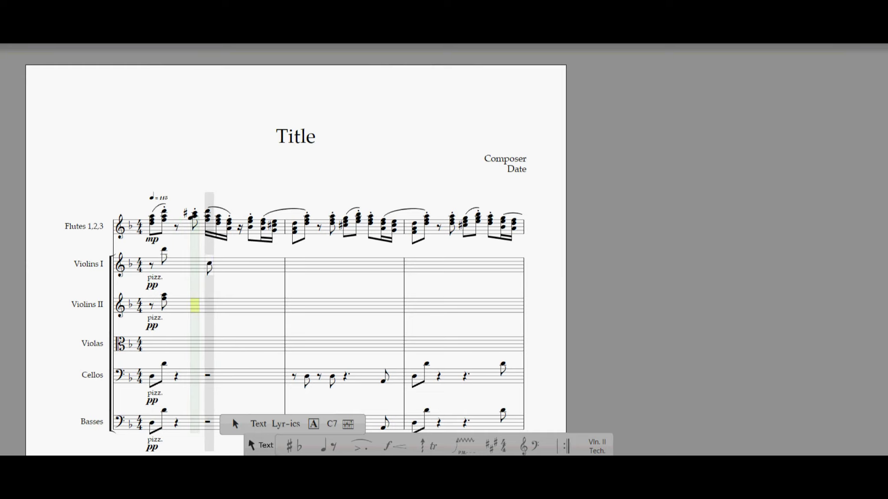
key("Down")
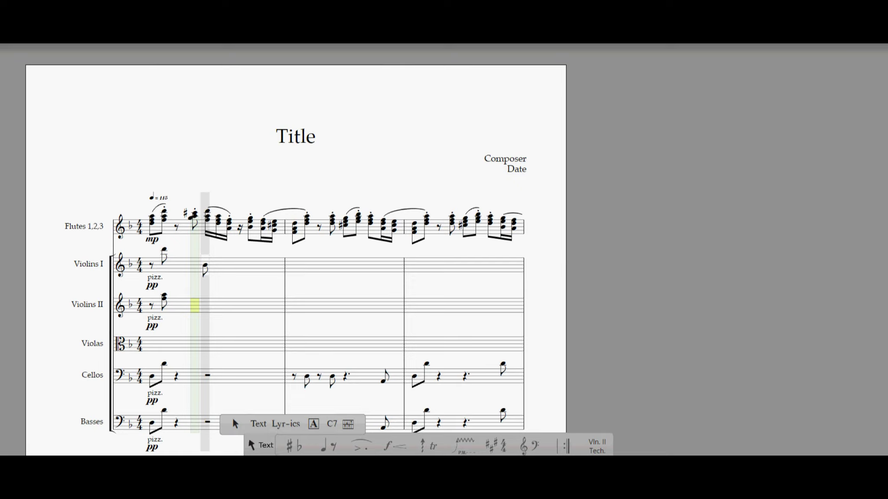
key("Up")
key("Up")
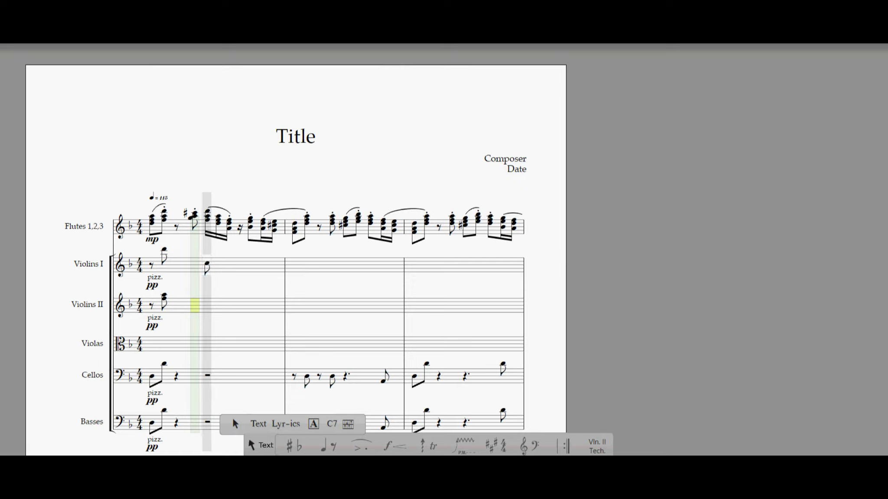
- Add a quarter rest after the first eighth notes in measure 1 of Violins I and Violins II
key("q")
key("r")
left_click(187, 264)
left_click(181, 307)
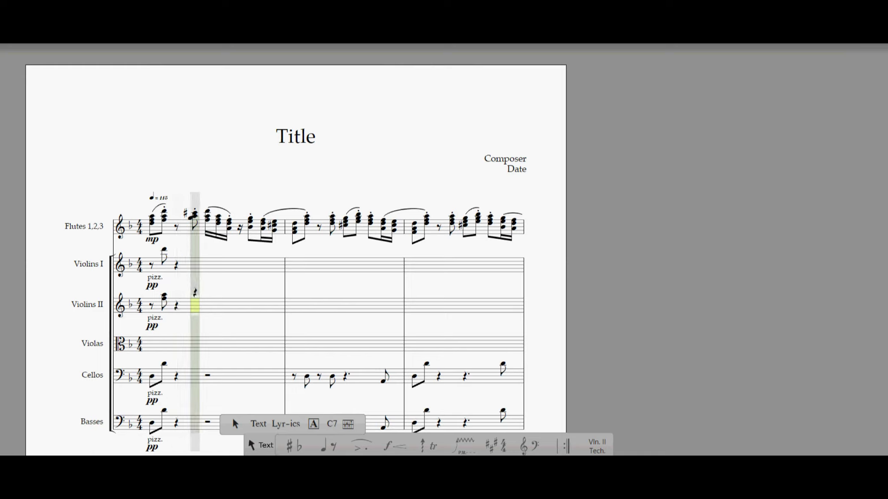
- Enter an eighth-note high D in Violins I and an eighth-note chord of D and F in Violins II on beat 3 of measure 1
key("e")
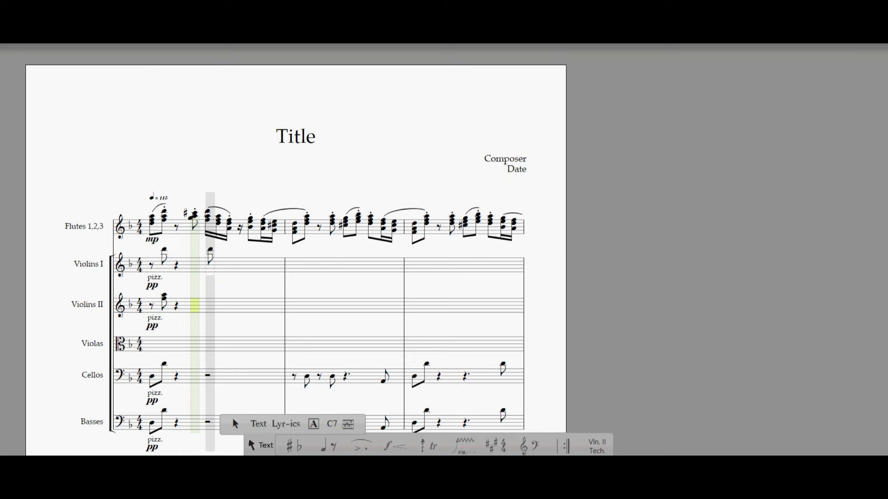
left_click(209, 249)
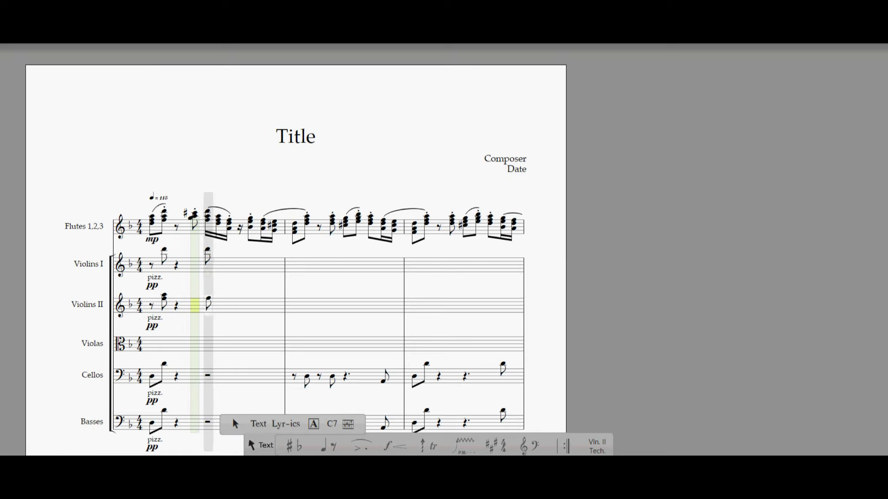
key("alt+3")
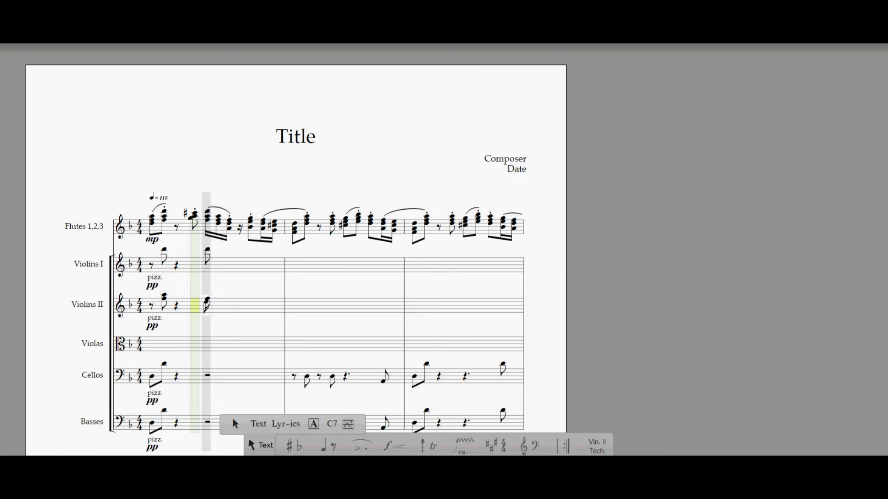
key("f")
key("ctrl+z")
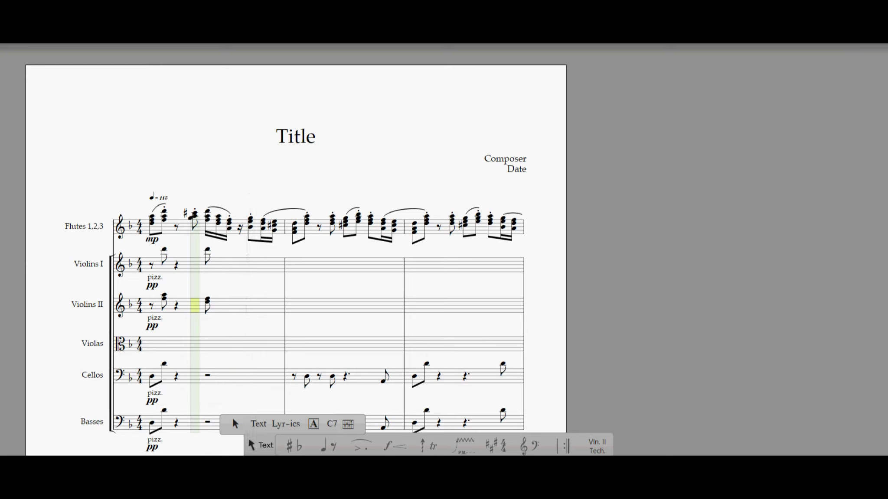
- Play back measure 1 and fill its remaining beats in Violins I and Violins II with an eighth rest and a quarter rest
key("space")
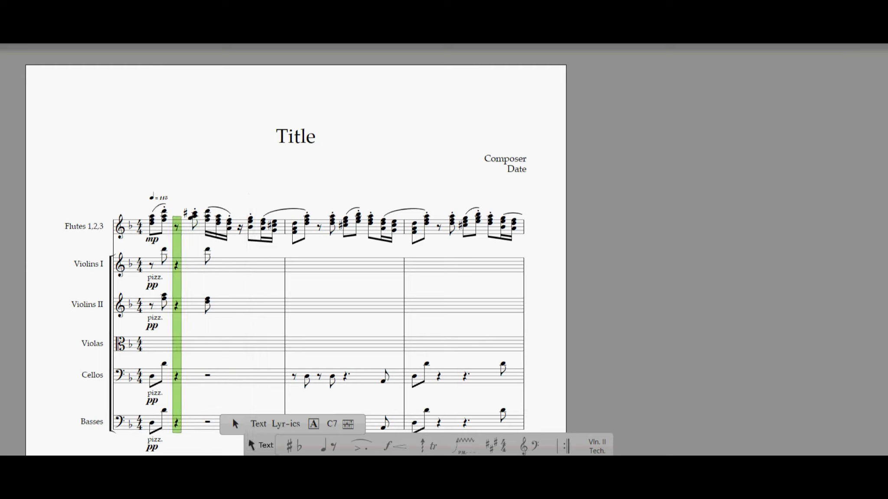
key("space")
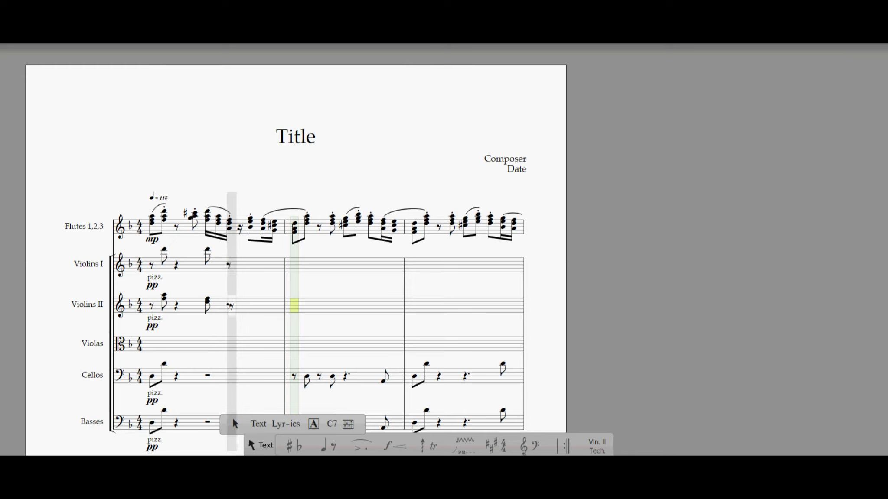
key("q")
left_click(264, 304)
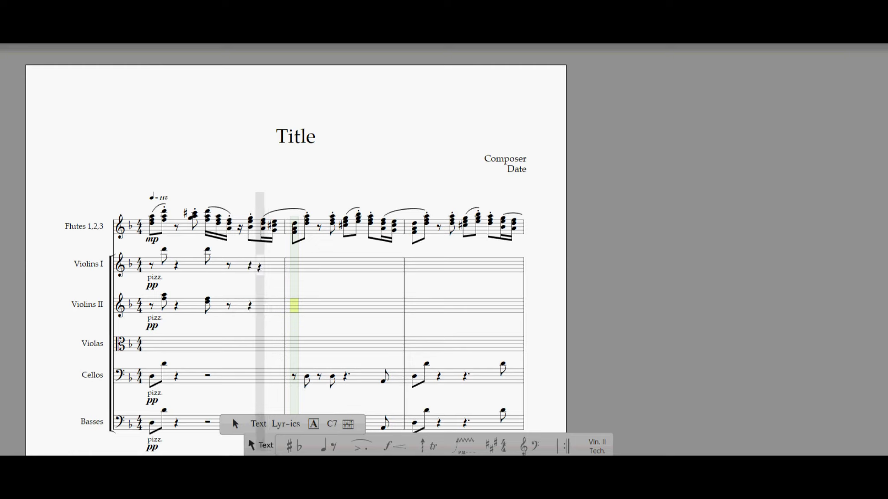
key("e")
key("r")
- Start measure 2 with an eighth rest, an eighth-note A in Violins I over a D and F chord in Violins II, and a quarter rest
left_click(294, 266)
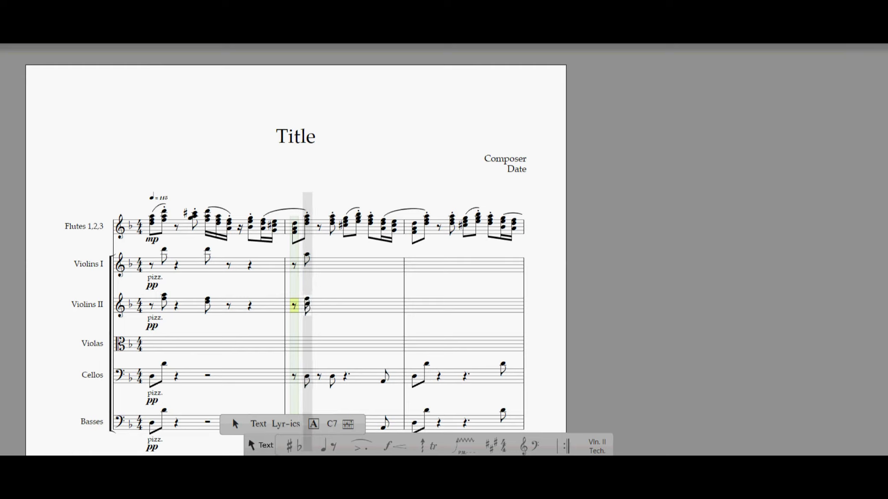
left_click(307, 304)
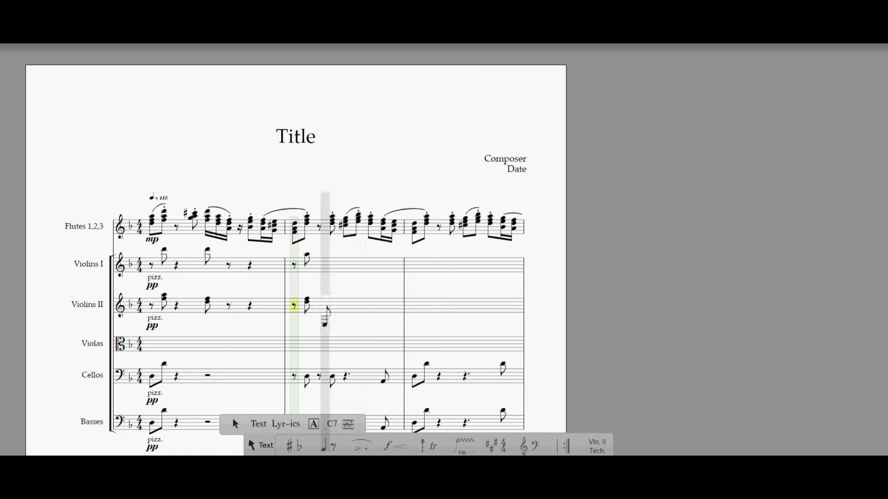
key("q")
key("q")
left_click(326, 265)
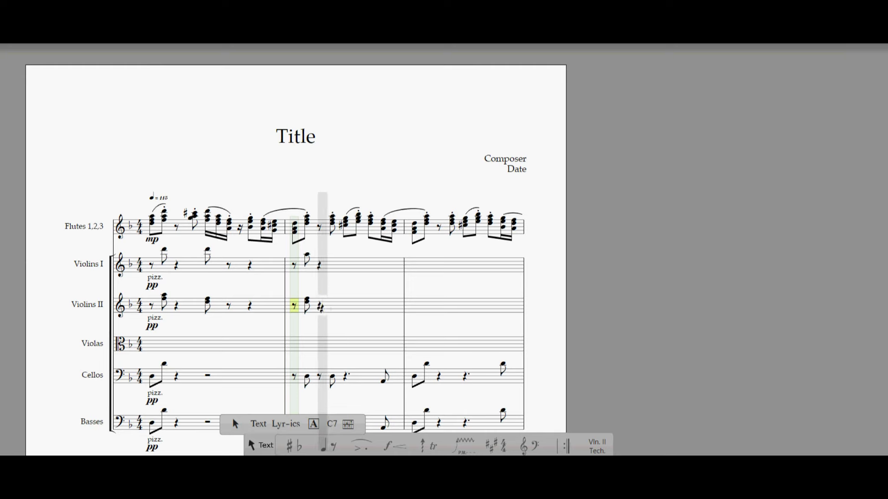
key("e")
key("e")
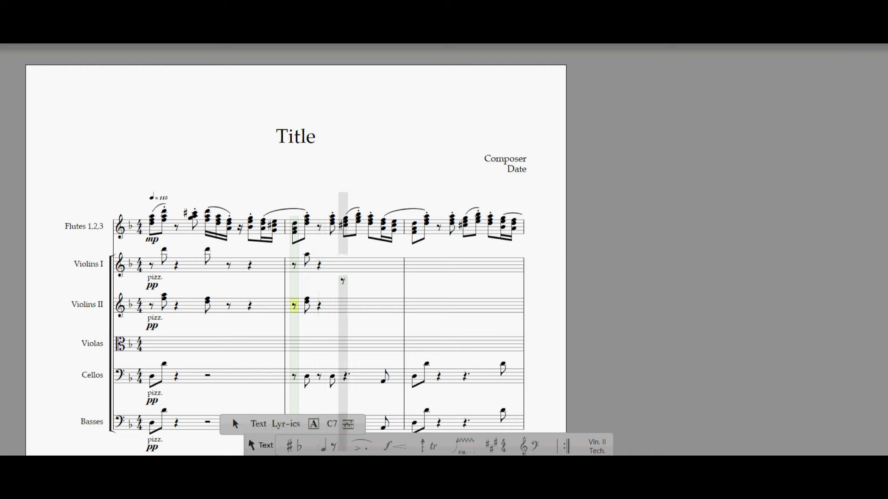
- Continue measure 2 with an eighth rest and two eighth notes: B-flat and A in Violins I over E-G and D-F chords in Violins II
left_click(331, 264)
left_click(344, 306)
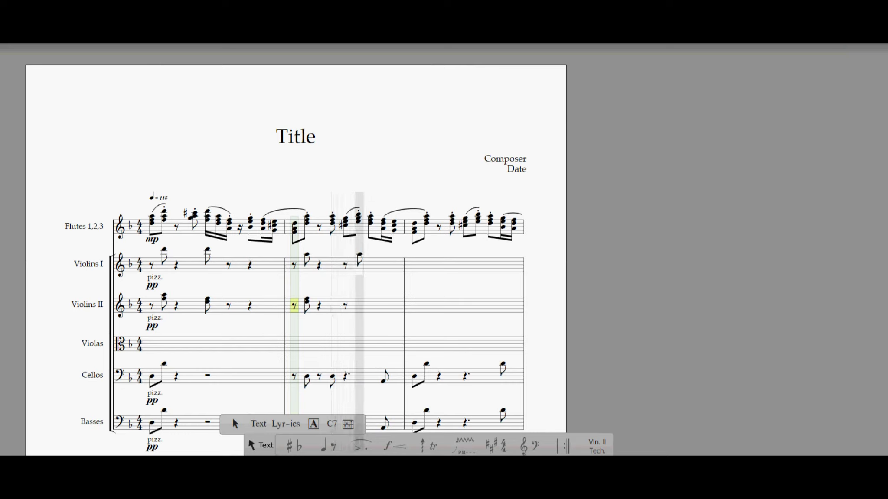
left_click(359, 259)
left_click(369, 259)
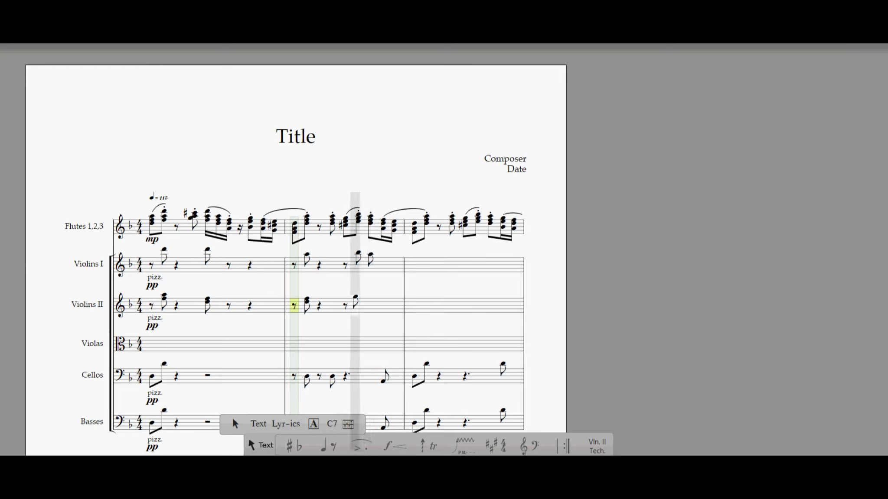
left_click(369, 302)
left_click(358, 303)
left_click(369, 303)
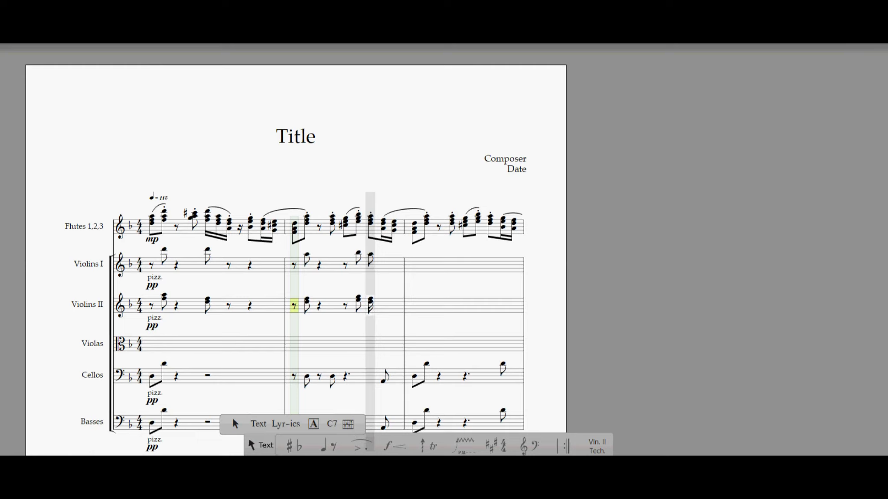
left_click(382, 306)
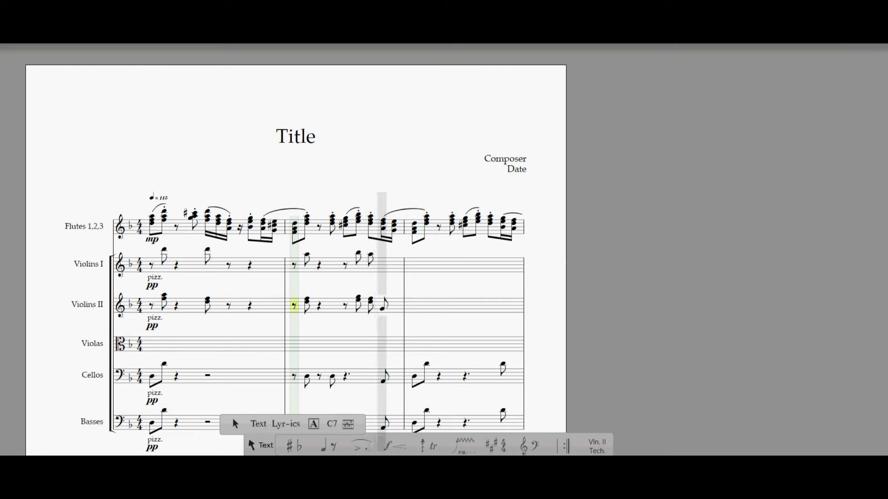
key("ctrl+z")
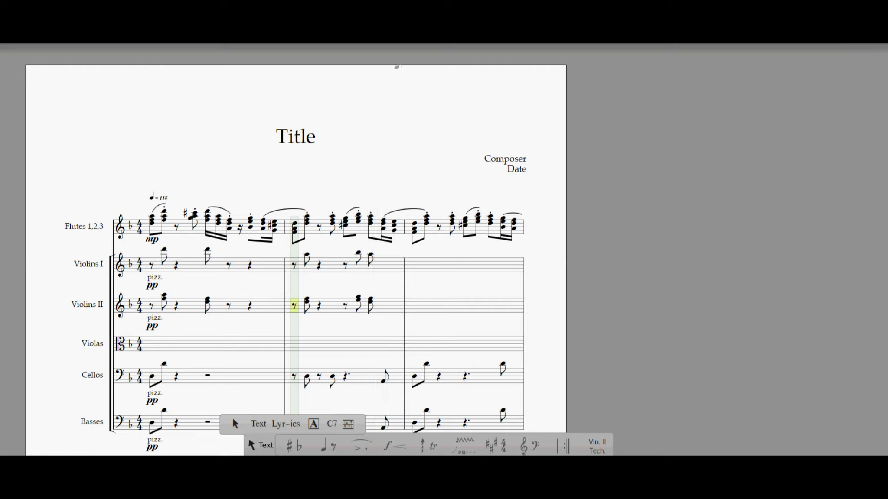
- Play back measures 1 and 2 to hear the violin chords against the flutes
key("space")
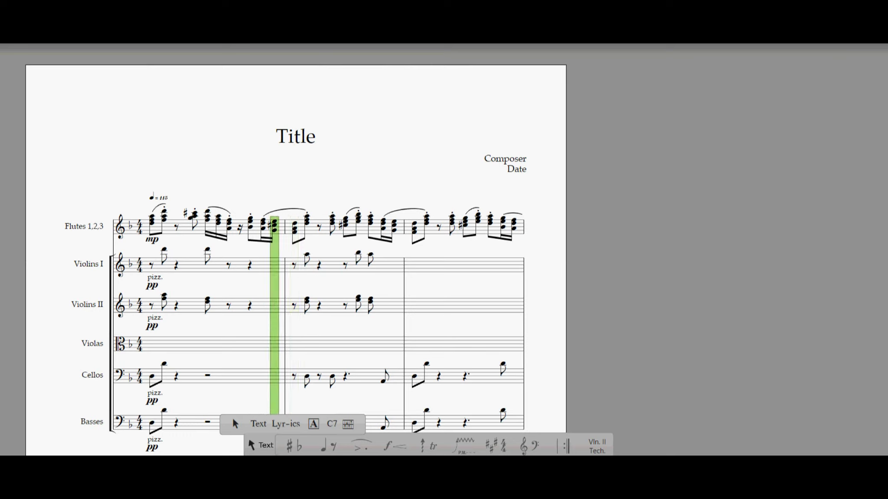
key("space")
- Copy measure 2 of Violins I and Violins II into measure 3 of the same staves
left_click(399, 341)
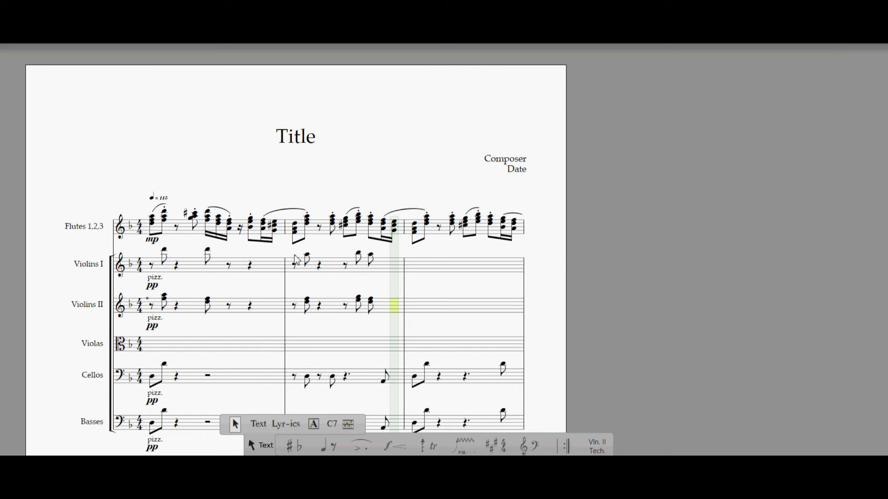
left_click_drag(285, 255, 406, 322)
right_click(393, 276)
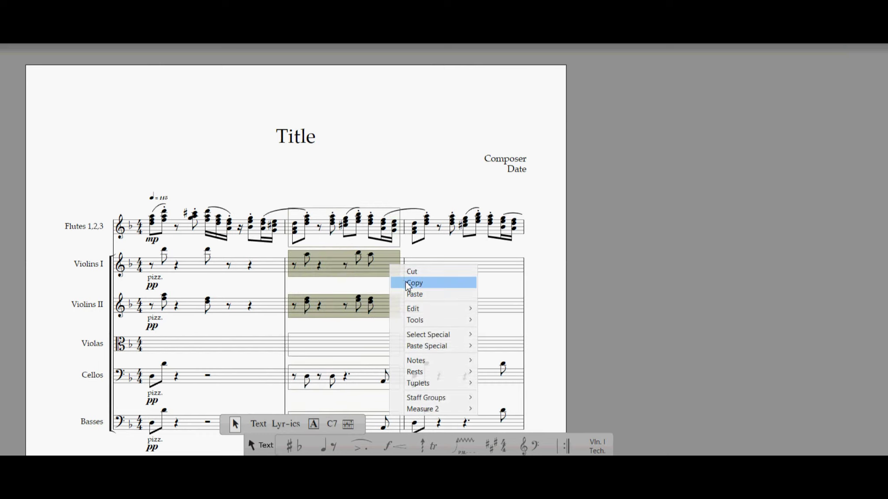
left_click(427, 282)
double_click(419, 269)
right_click(420, 270)
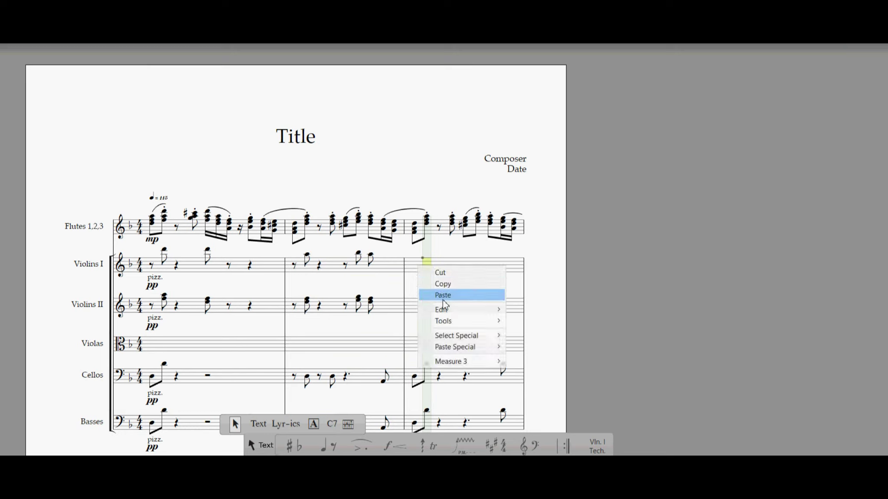
left_click(442, 297)
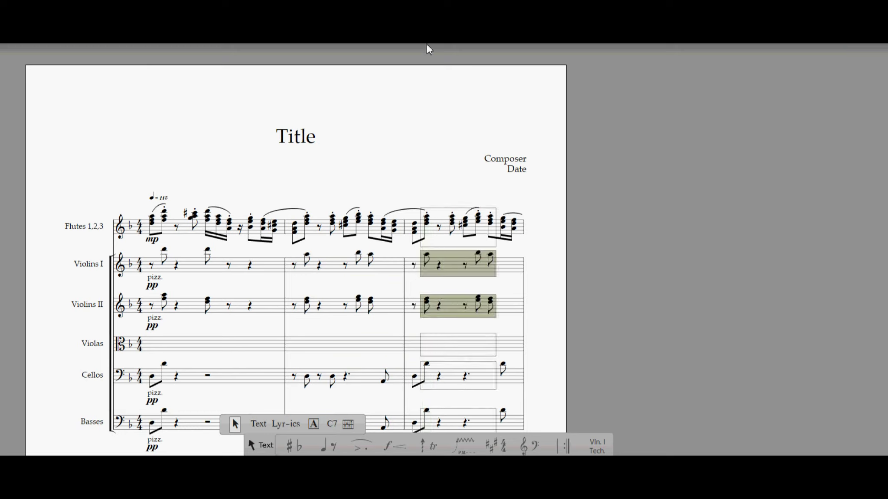
- Play back measures 3 and 4 to check the pasted violin chords and hear the ending of the flute phrase
key("space")
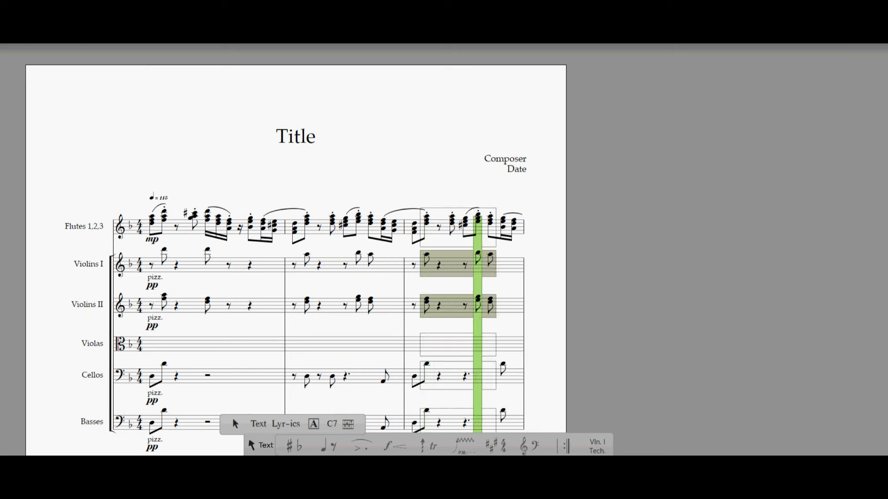
left_click_drag(413, 184, 529, 358)
key("space")
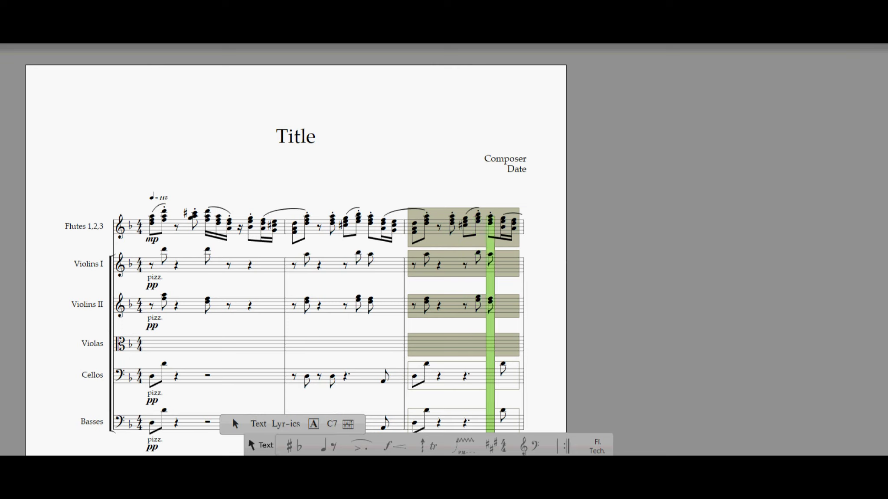
scroll(623, 231, "down", 3)
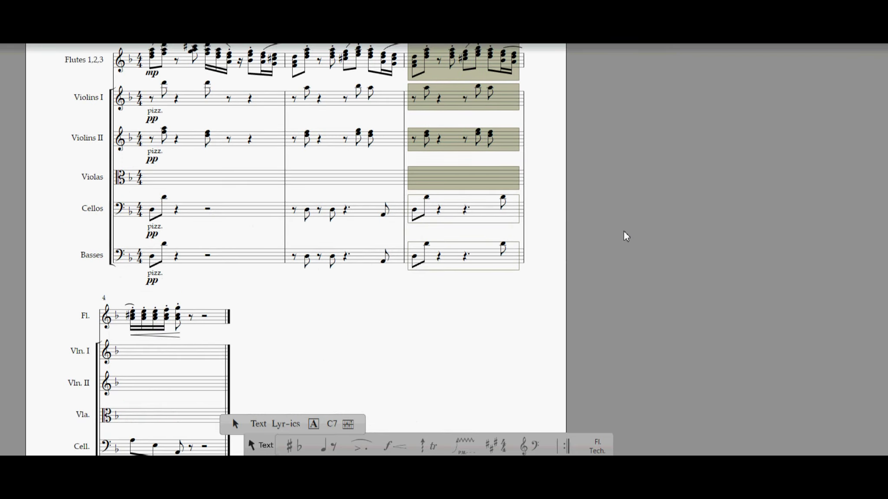
scroll(624, 231, "down", 2)
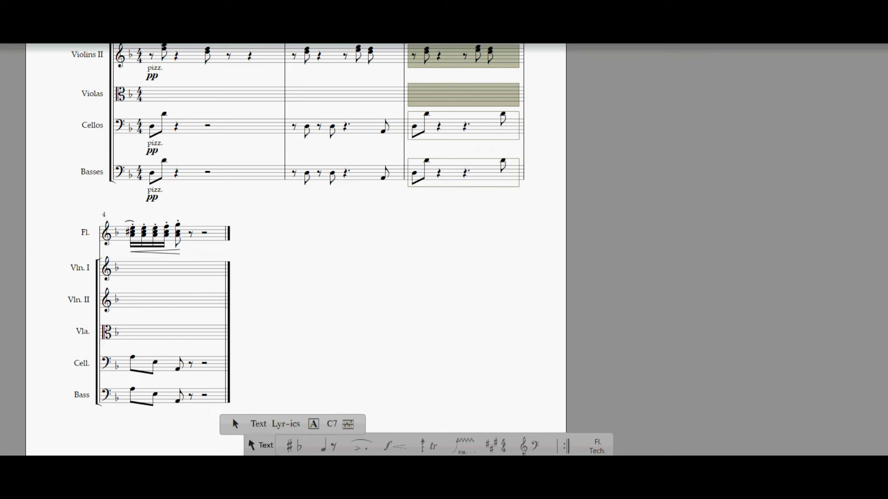
key("space")
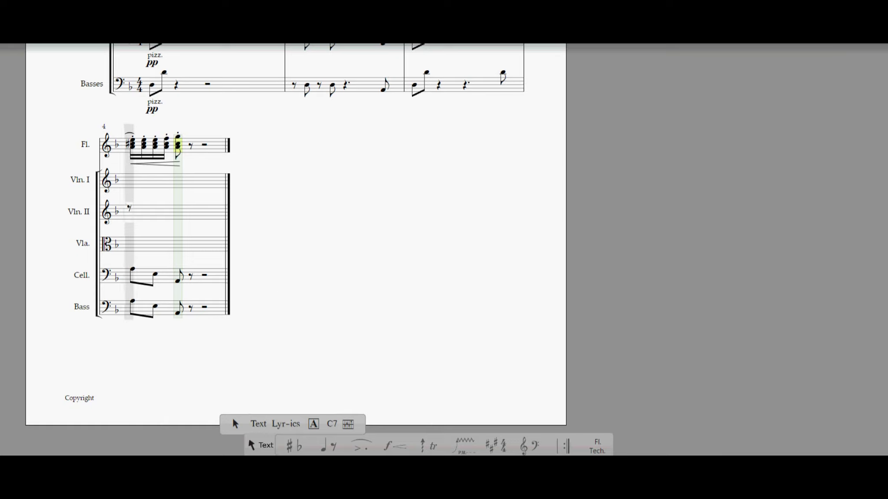
- Enter an eighth-note E, an eighth rest and an eighth-note G at the start of measure 4 in Violins I
left_click(124, 181)
left_click(129, 175)
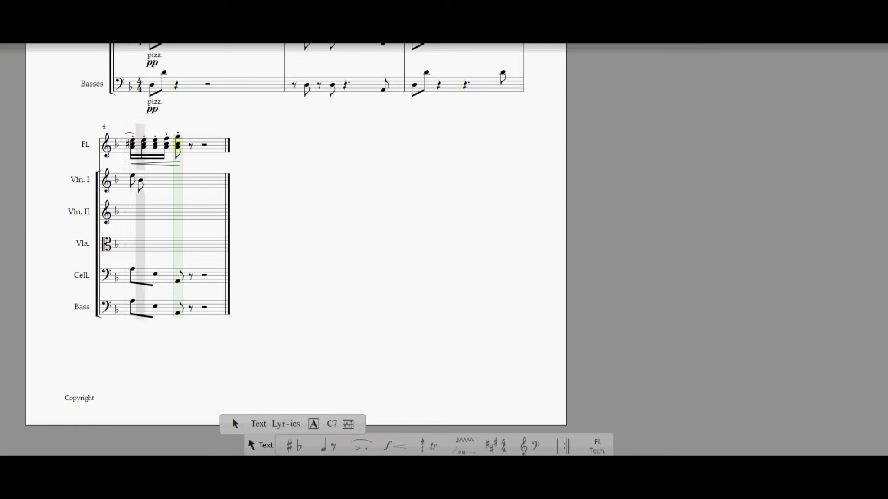
left_click(156, 180)
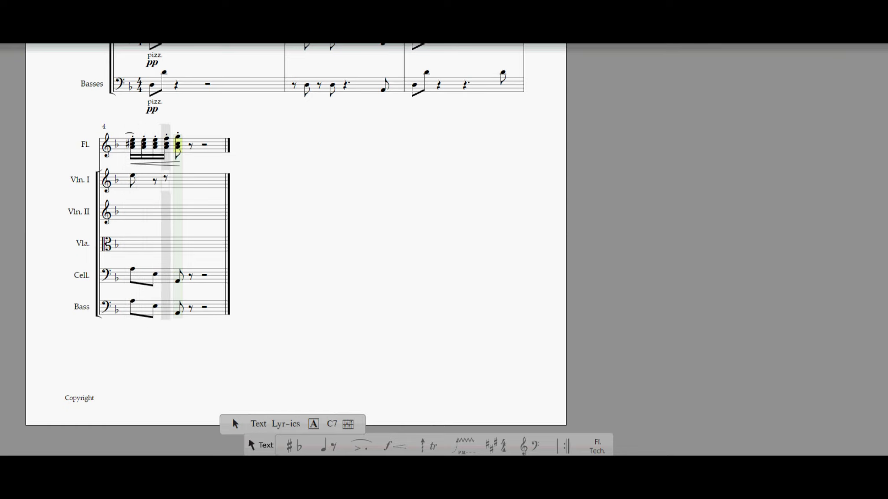
key("r")
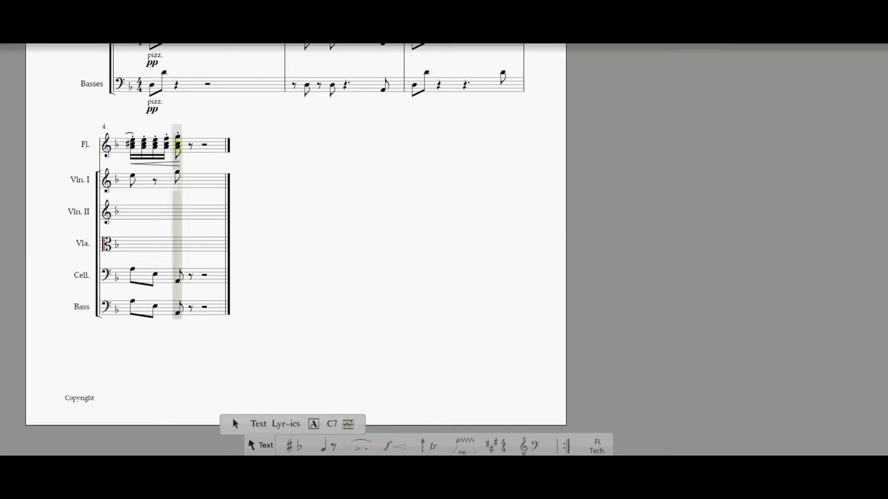
left_click(177, 173)
key("r")
key("r")
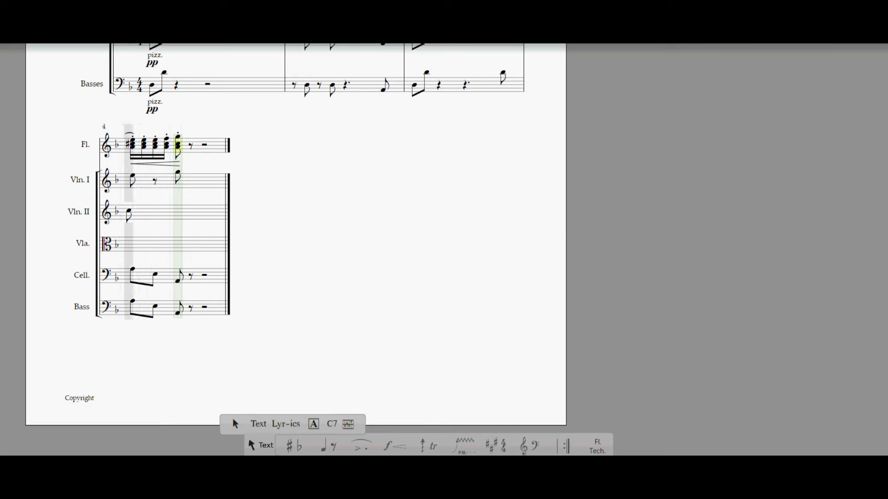
- Enter two eighth-note chords of A and C-sharp separated by an eighth rest at the start of measure 4 in Violins II
left_click(130, 211)
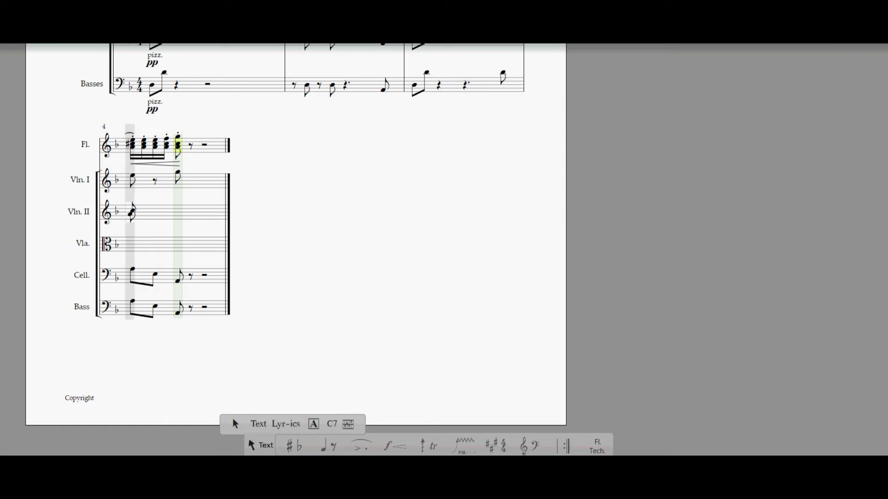
key("space")
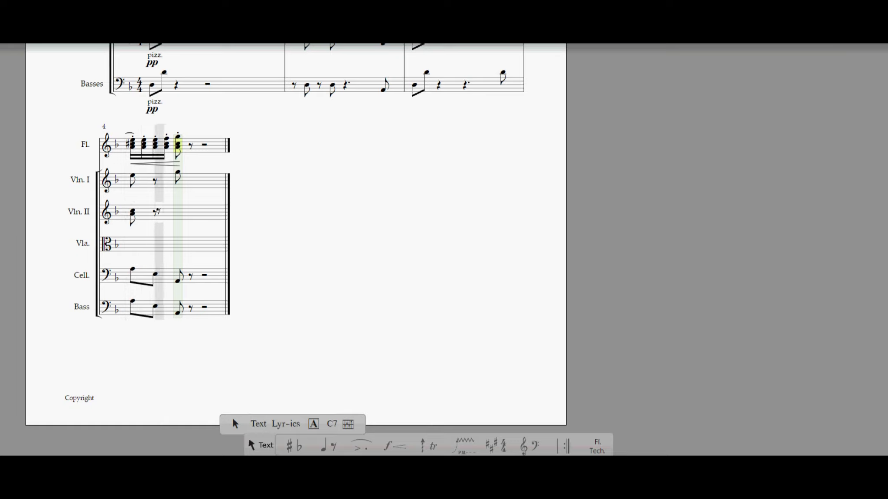
key("a")
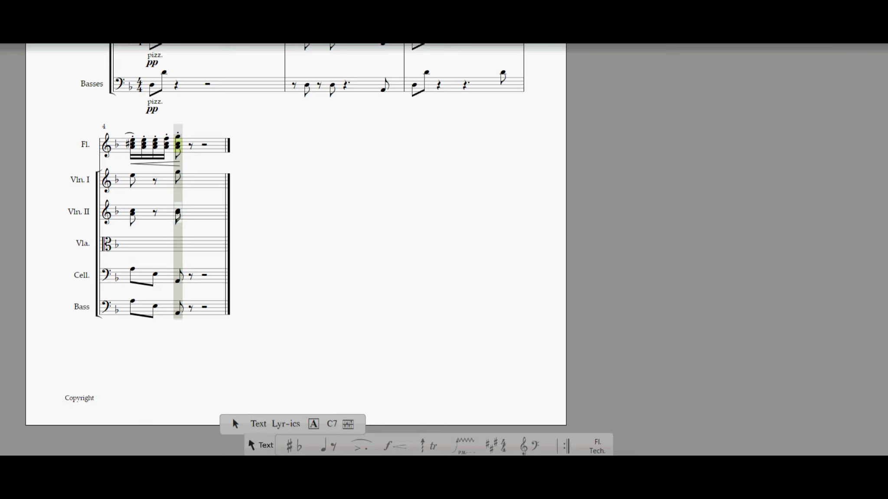
left_click(177, 213)
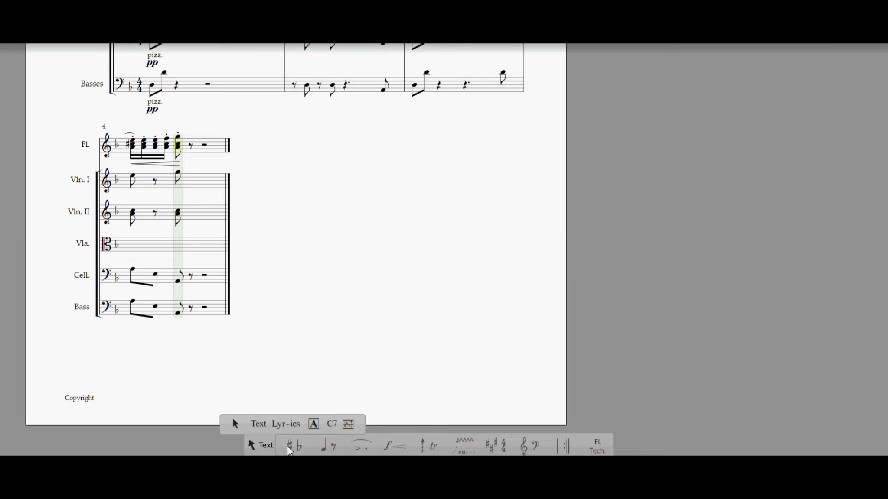
mouse_move(290, 445)
left_click(308, 423)
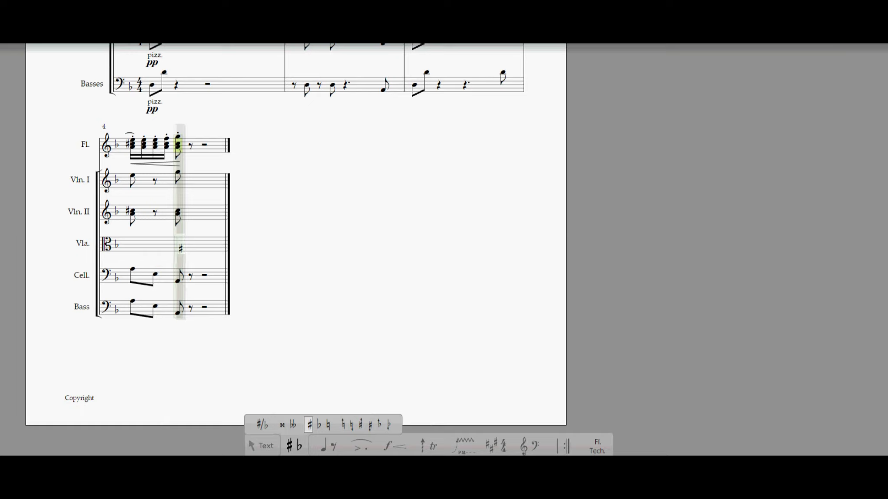
- Add an eighth rest and an eighth-note high A on beat 3 of measure 4 in Violins I, and raise the A by an octave
key("e")
key("r")
left_click(192, 182)
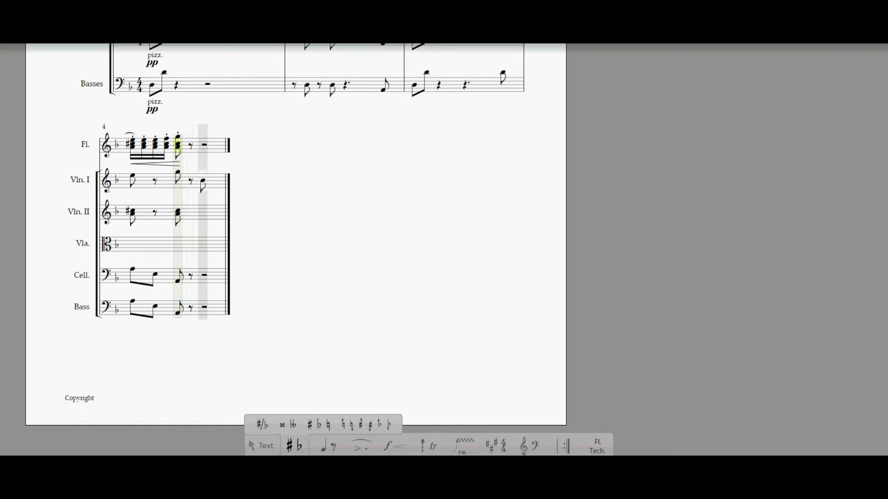
left_click(201, 175)
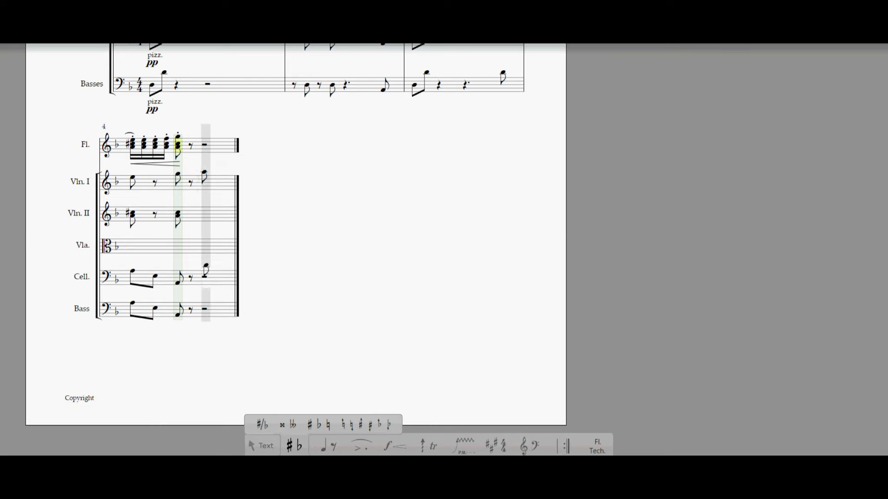
left_click(254, 449)
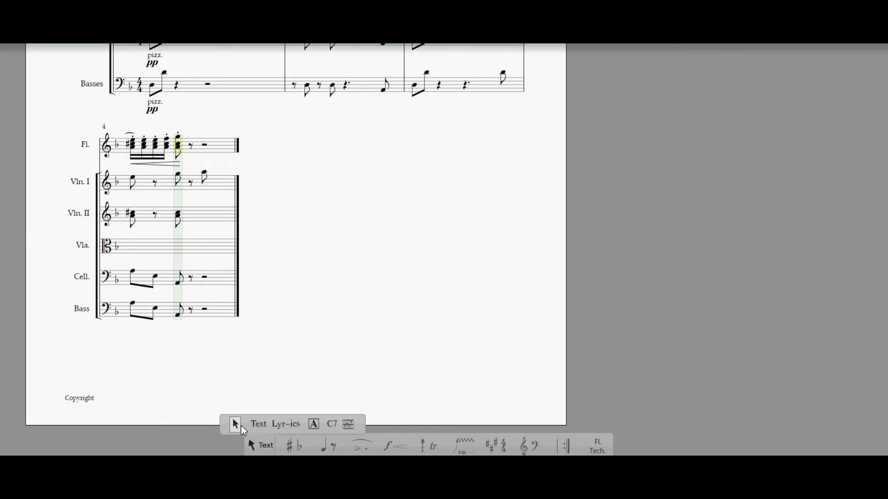
left_click_drag(204, 172, 206, 174)
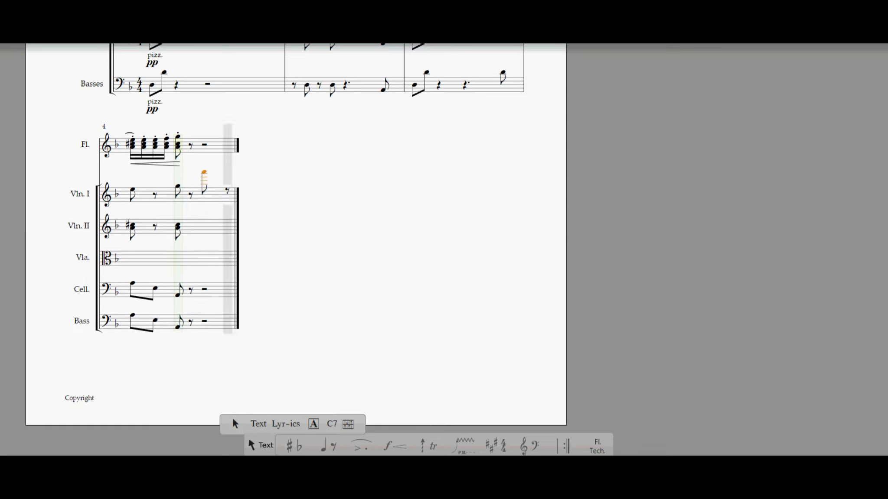
- Complete beat 3 of measure 4 with an eighth-note A in Violins I and an eighth rest, high A and low A eighths in Violins II
left_click(214, 195)
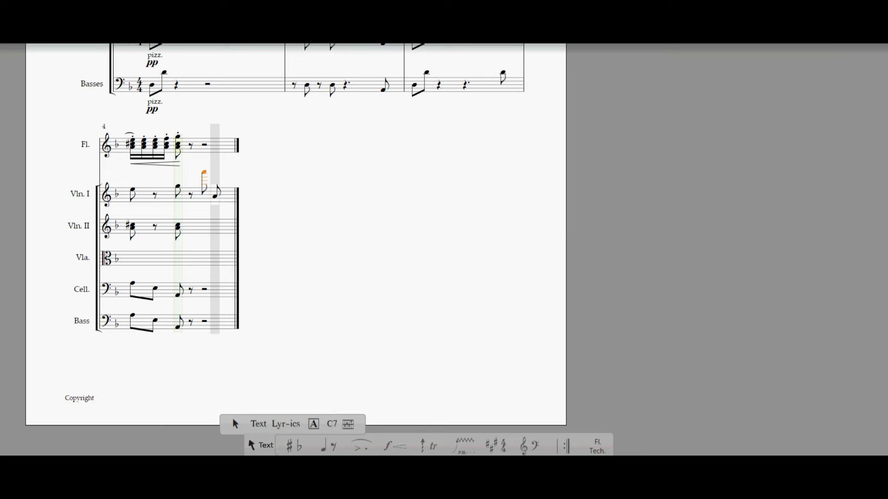
left_click(215, 196)
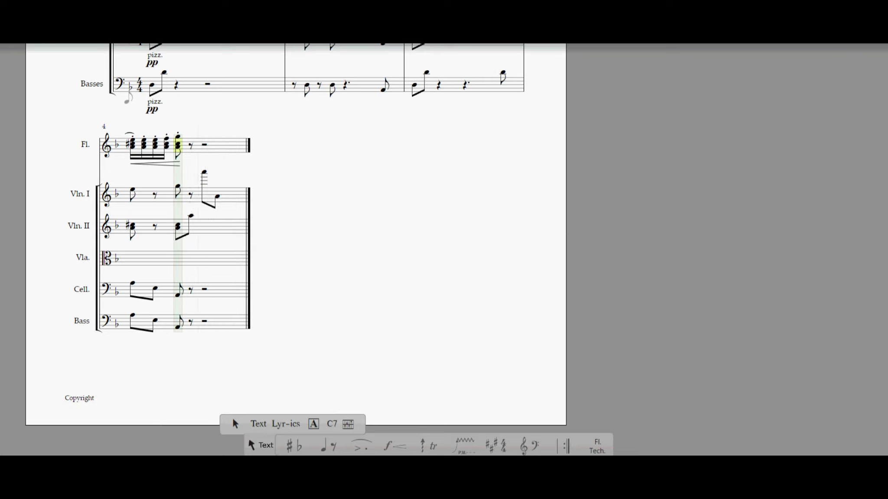
left_click(24, 9)
left_click(32, 20)
key("r")
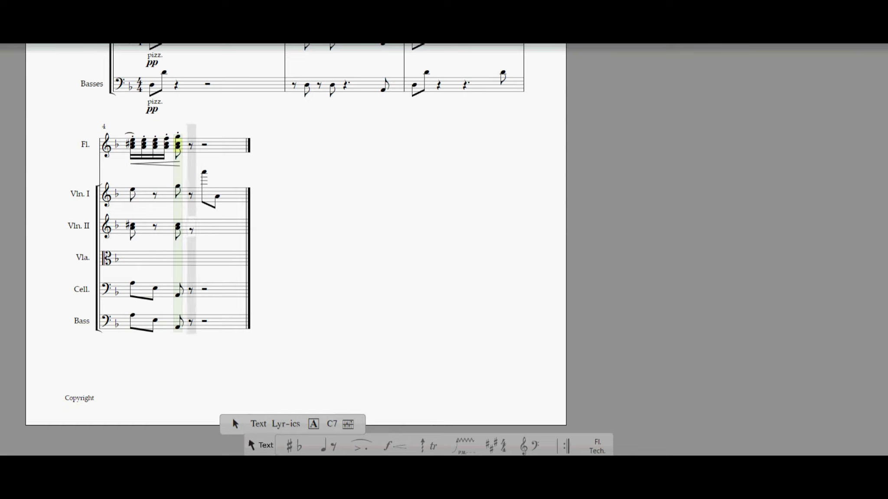
left_click(193, 227)
key("r")
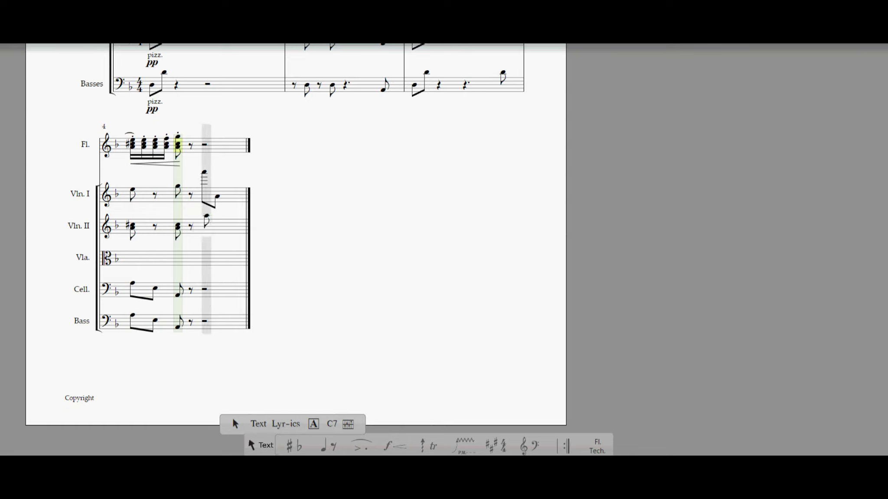
left_click(207, 216)
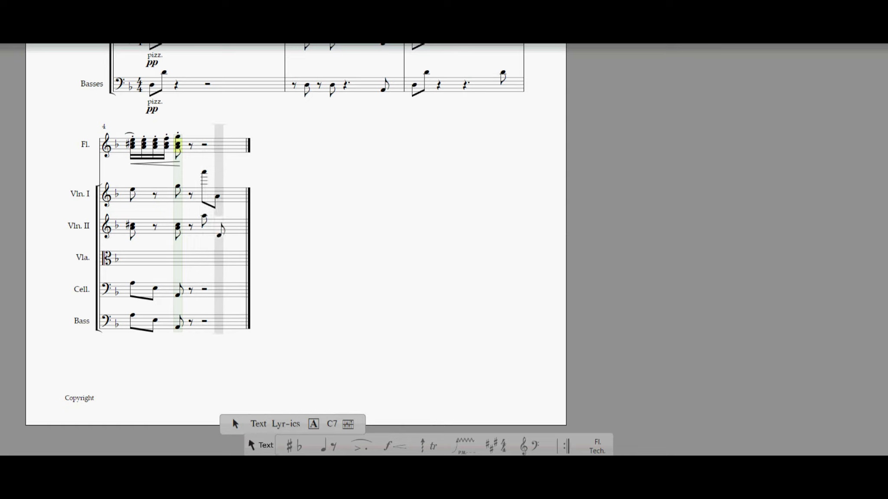
left_click(221, 241)
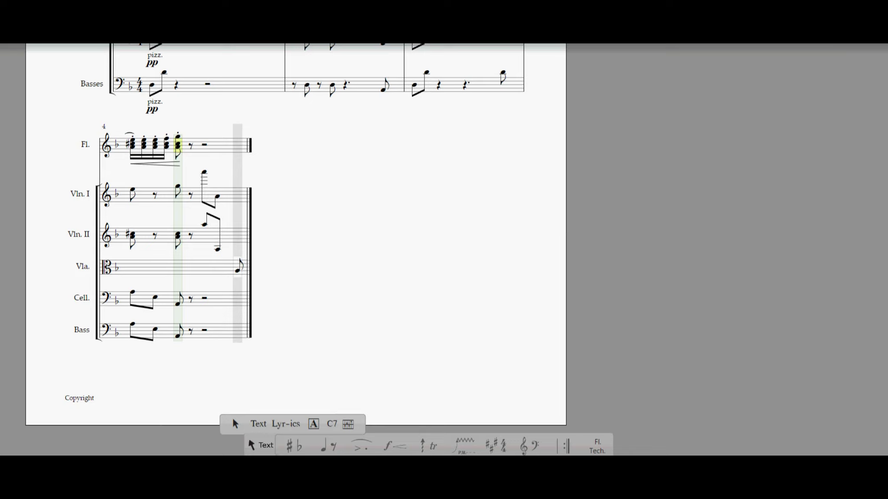
- Add an eighth rest and an eighth-note A on beat 4 of measure 4 in both Violins I and Violins II
key("r")
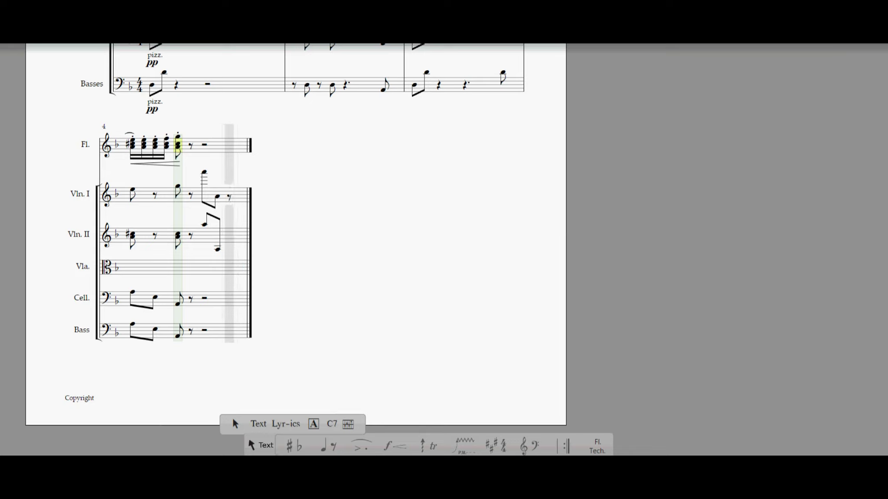
left_click(229, 196)
left_click(233, 235)
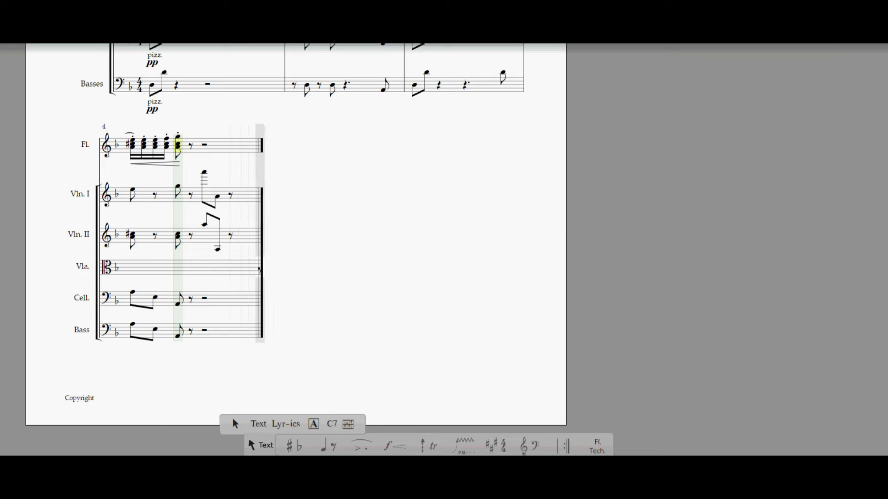
key("r")
left_click(251, 236)
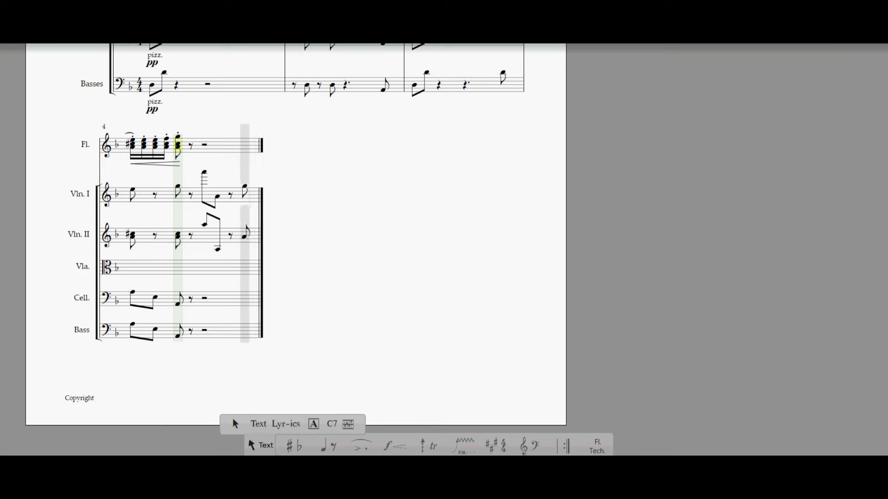
key("Escape")
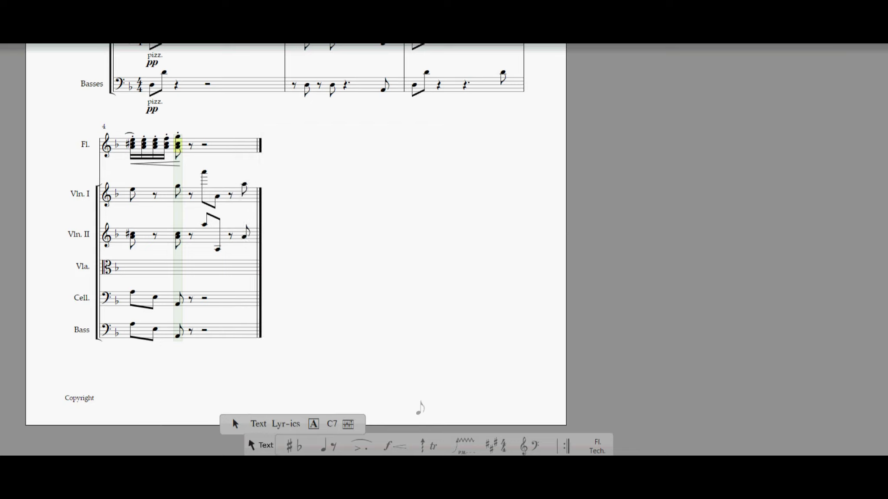
- Mark the last A of measure 4 as arco in Violins I and Violins II
left_click(593, 446)
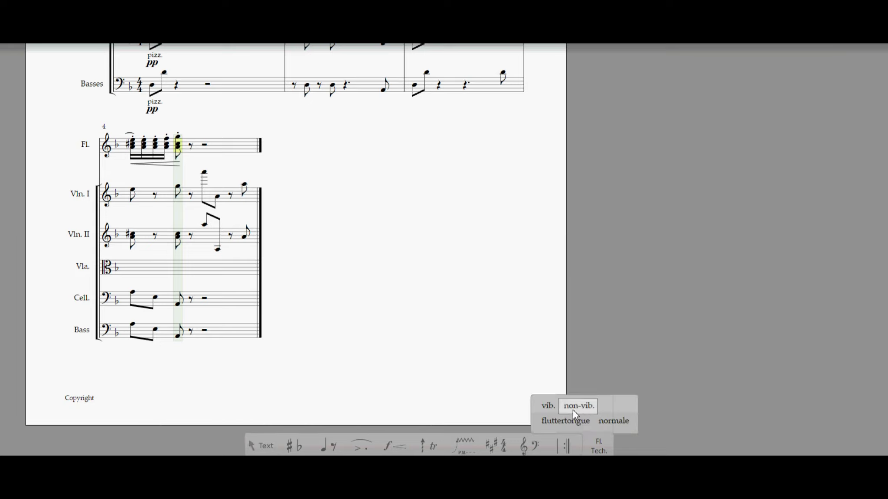
left_click(252, 438)
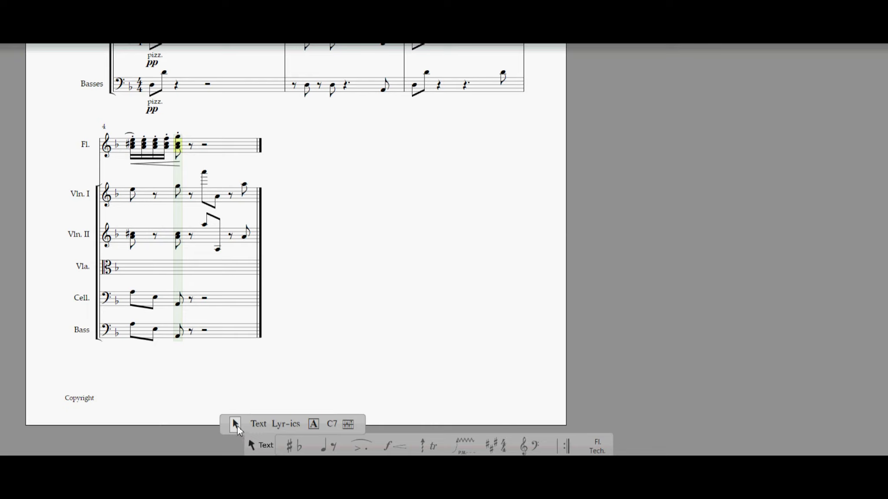
left_click(130, 197)
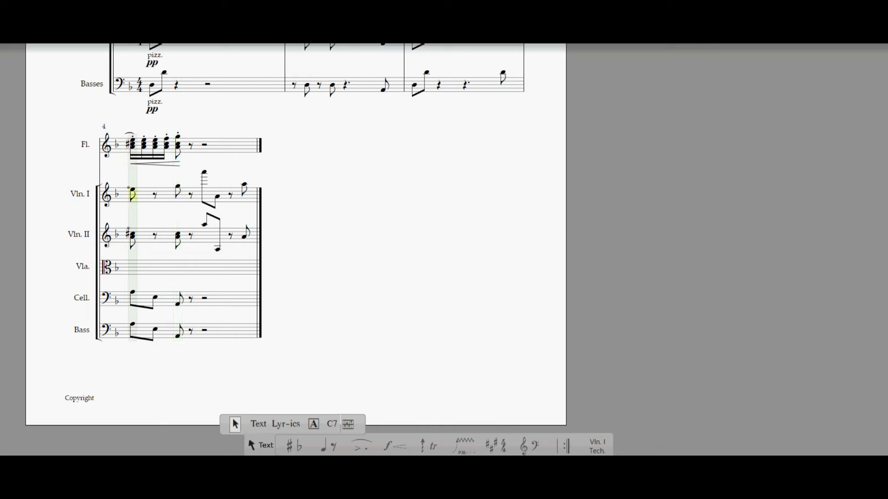
left_click(593, 445)
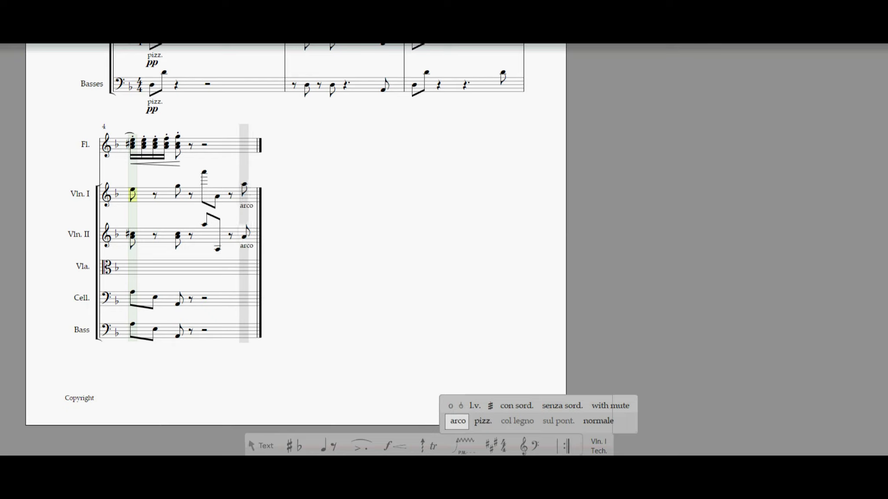
- Add a diamond-notehead D above the last A in both violin parts, and play back the harmonics
left_click(318, 443)
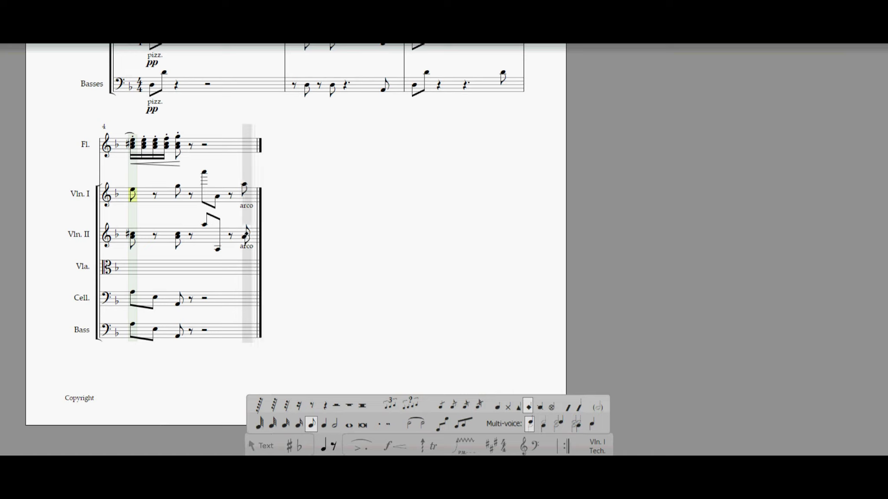
left_click(245, 235)
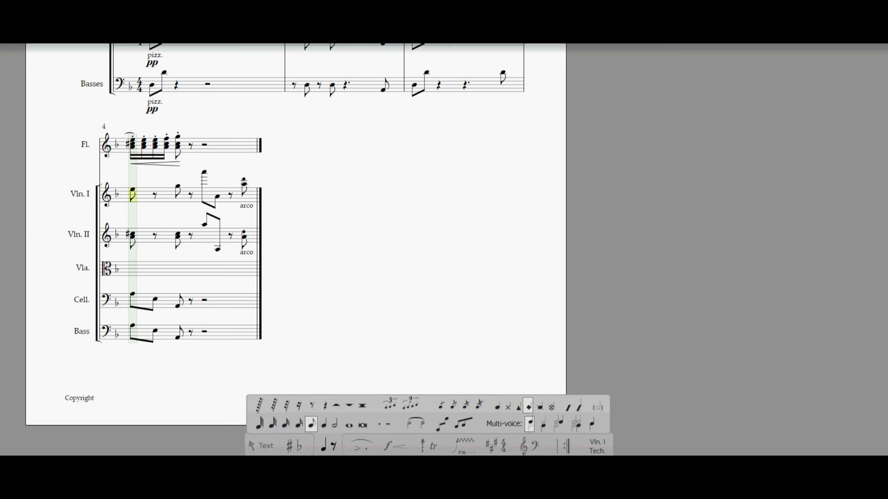
key("space")
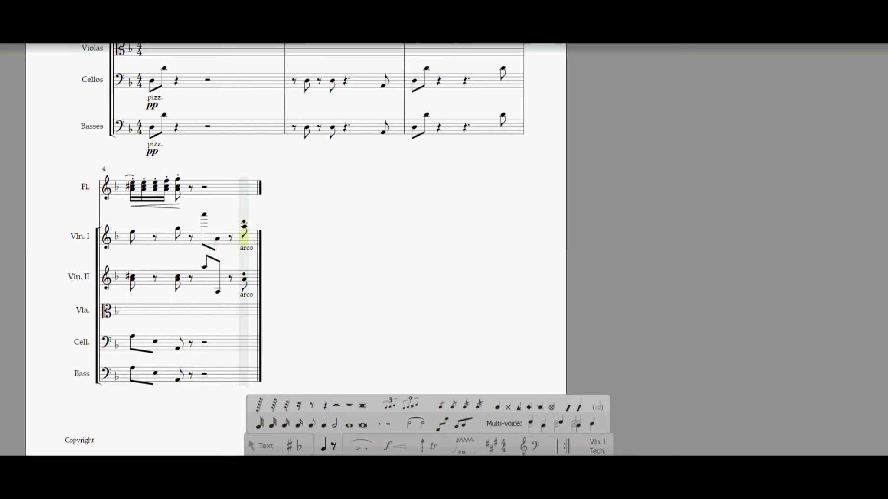
key("Escape")
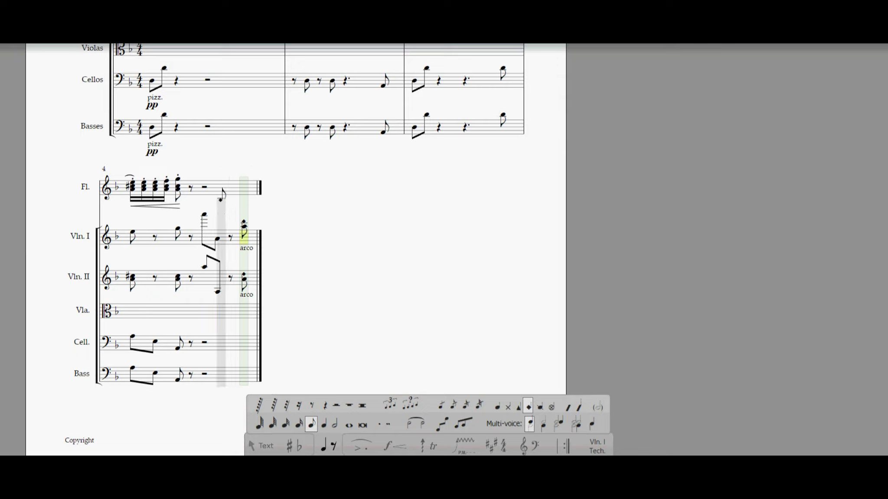
- Replace the half rest in measure 4 of the flute part with a quarter rest and an eighth rest
key("5")
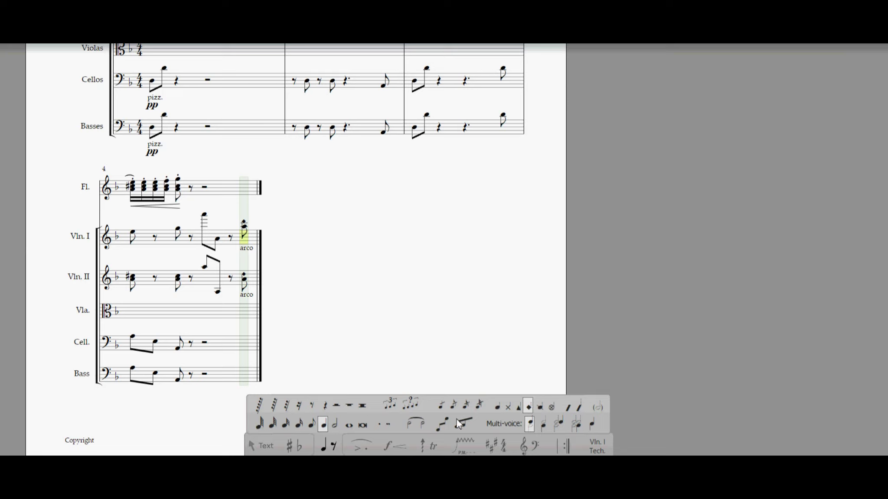
key("4")
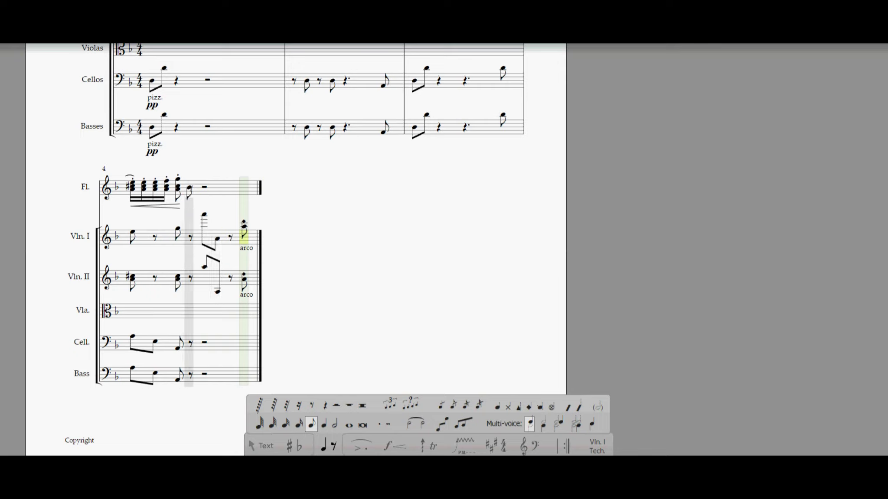
left_click(253, 448)
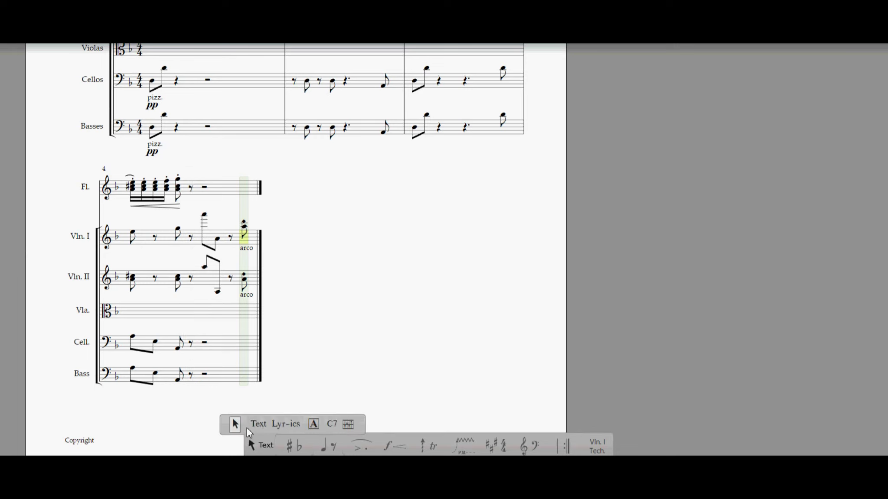
right_click(205, 191)
key("Escape")
key("q")
key("r")
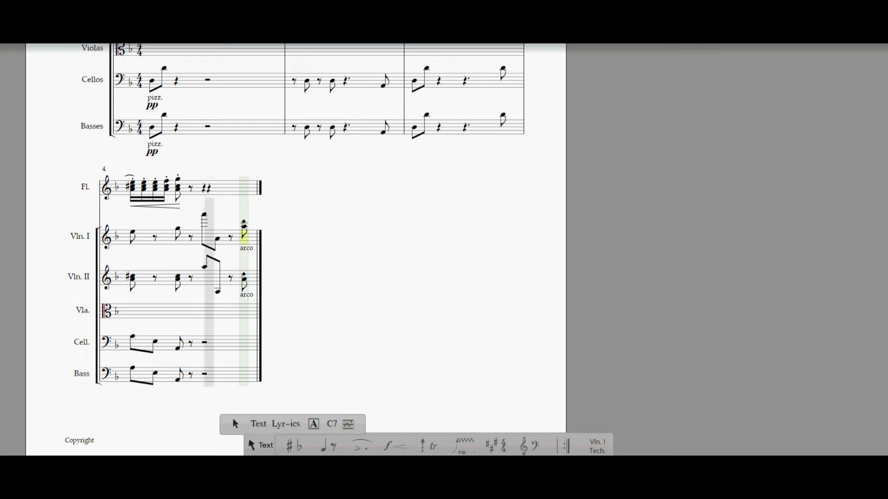
key("e")
left_click(218, 187)
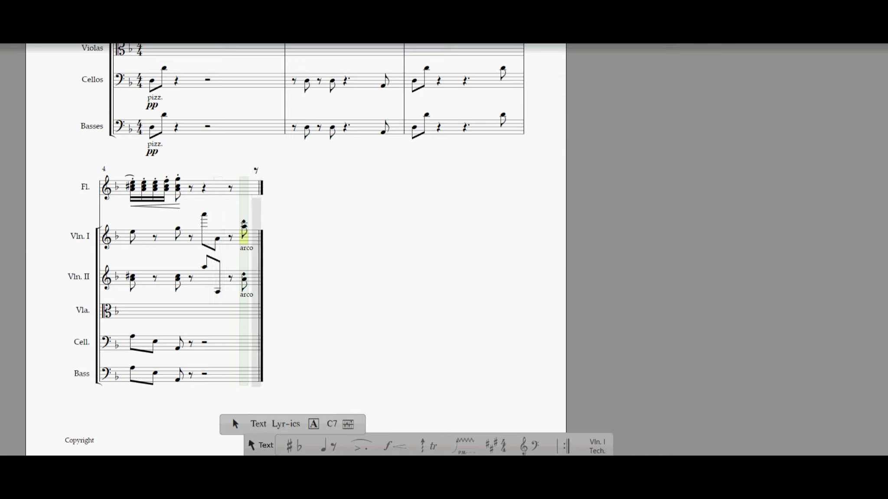
- Add a high eighth note on the last half beat of measure 4 in the flute part and select it
key("r")
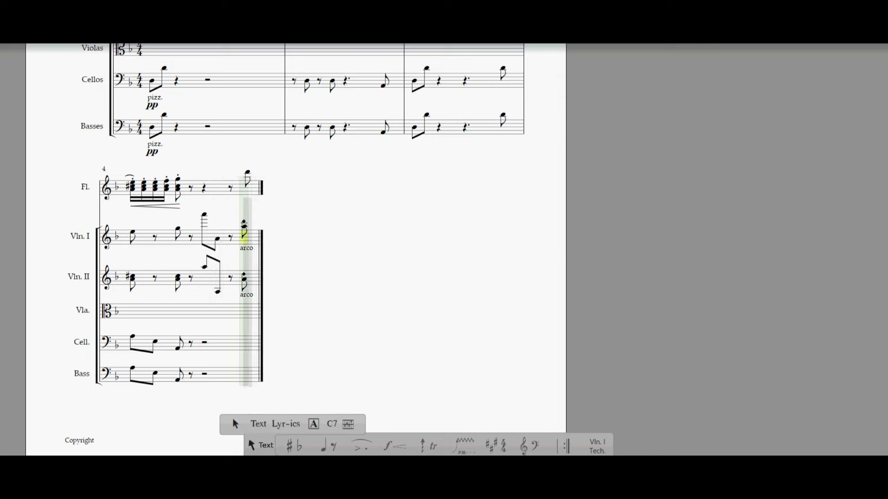
key("ctrl+z")
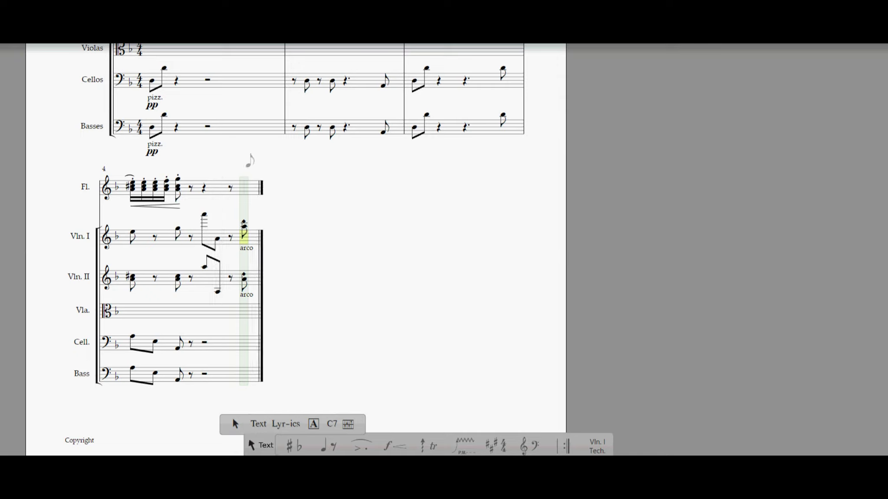
left_click(247, 169)
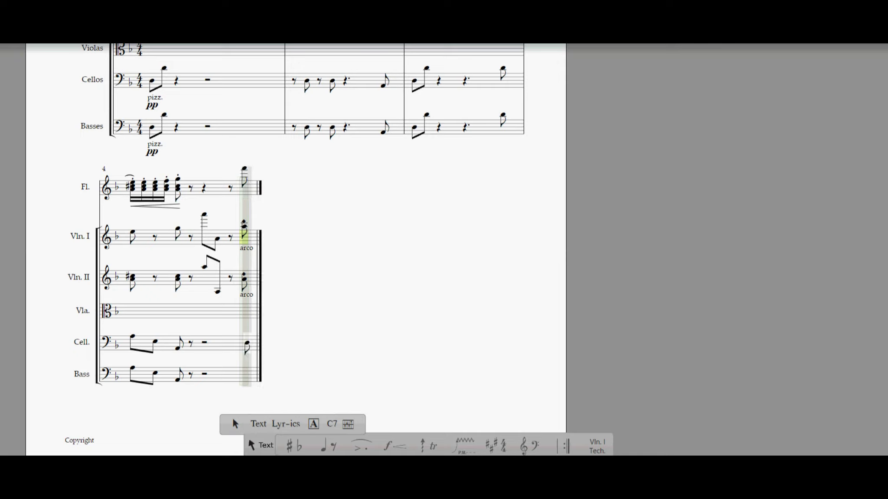
left_click(234, 424)
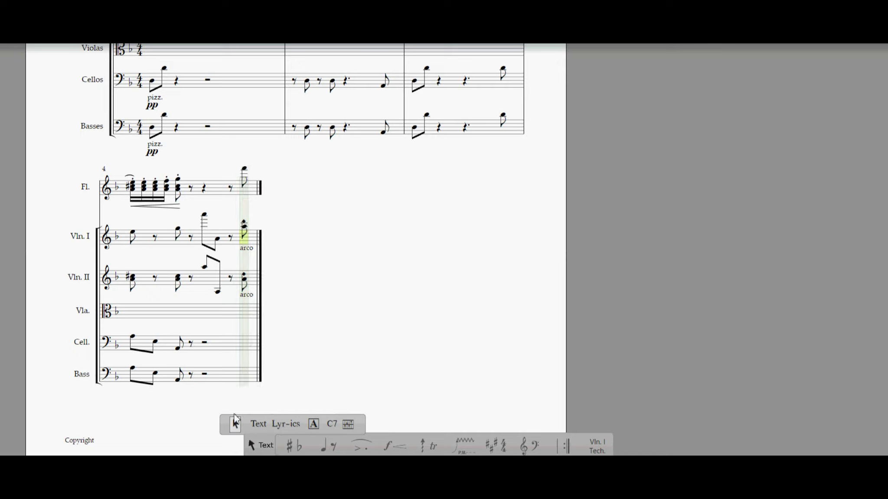
left_click(245, 175)
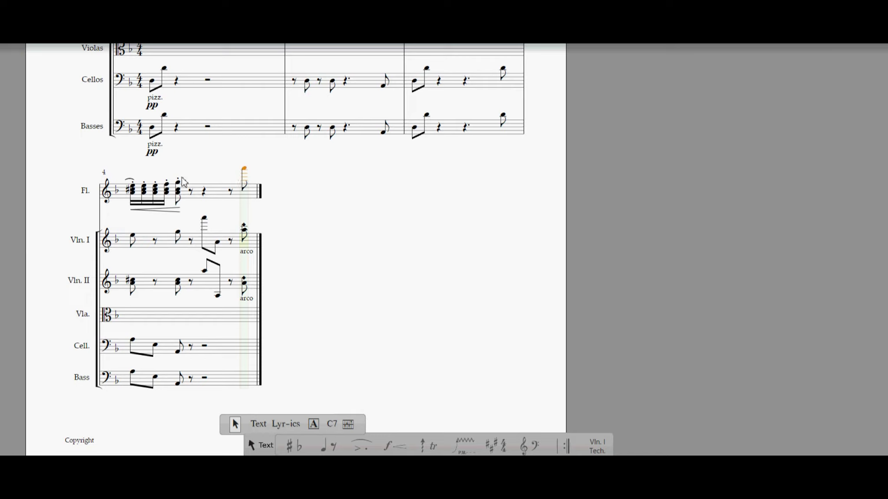
- Begin measure 1 of the viola part with a sixteenth rest followed by sixteenth notes D, E and D
left_click(151, 178)
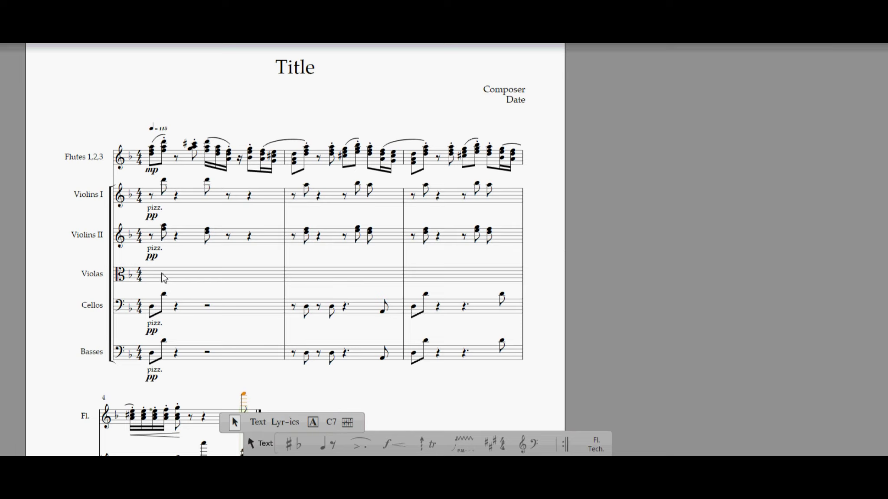
key("s")
key("r")
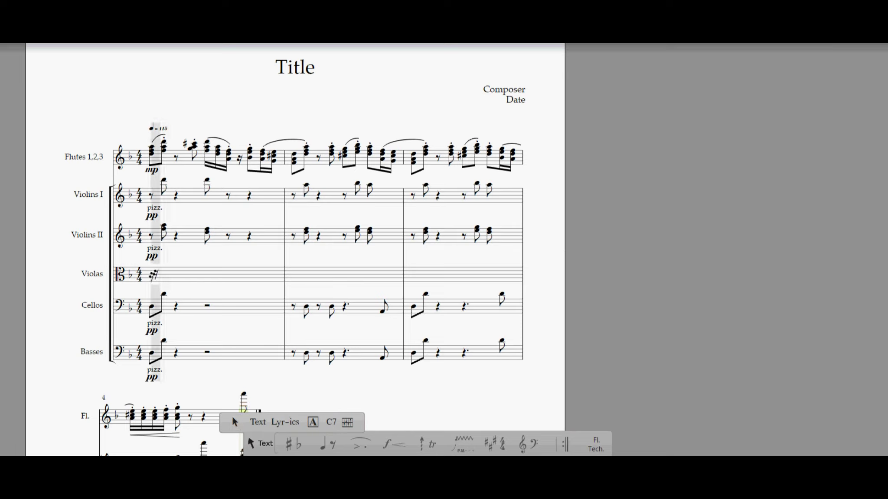
key("r")
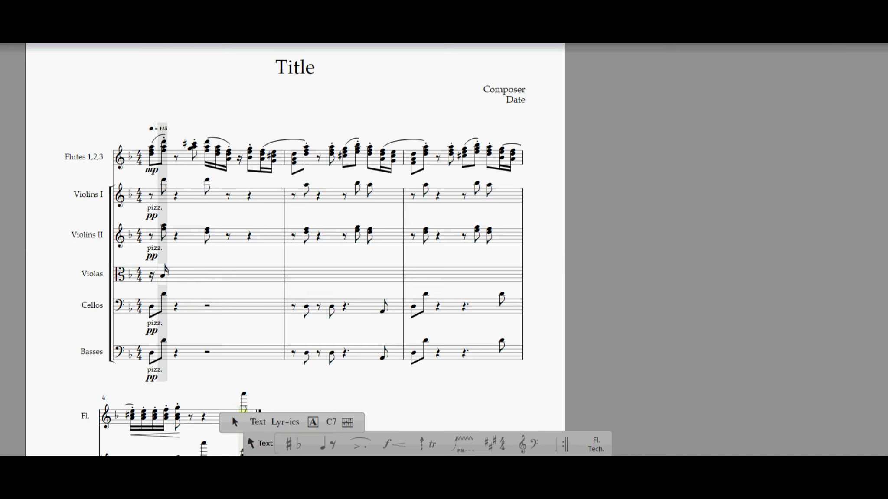
left_click(163, 274)
key("r")
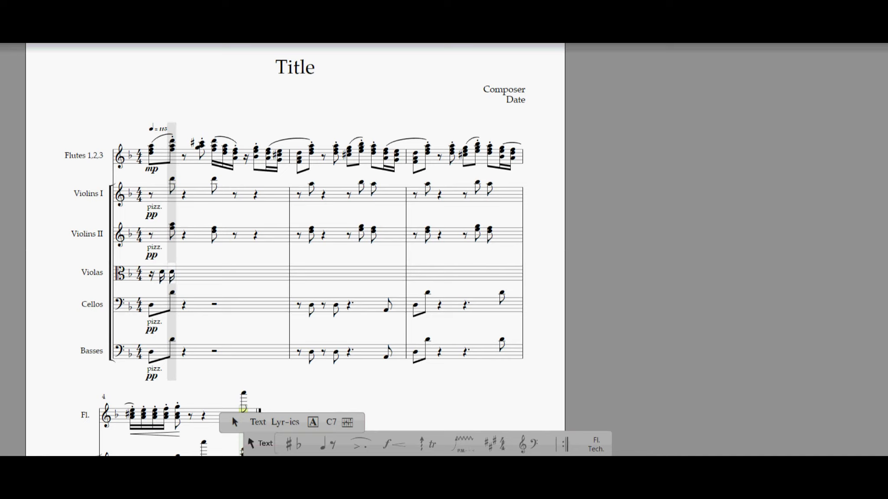
left_click(172, 270)
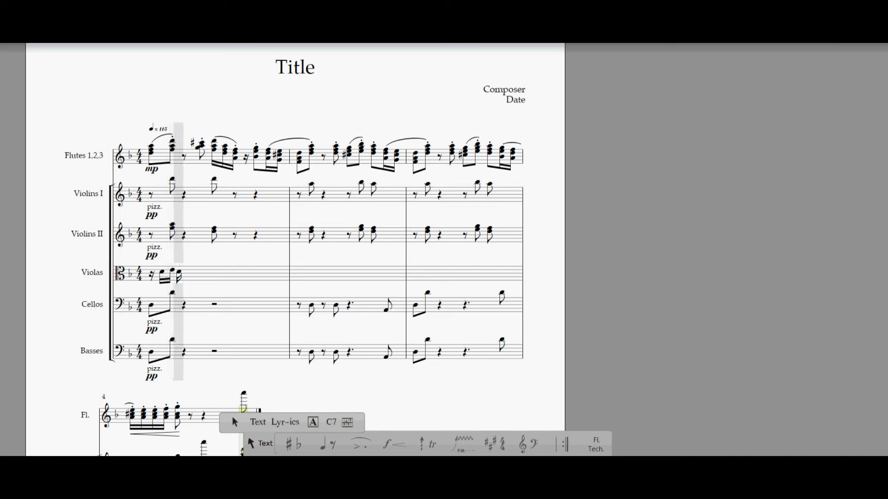
left_click(180, 272)
key("c")
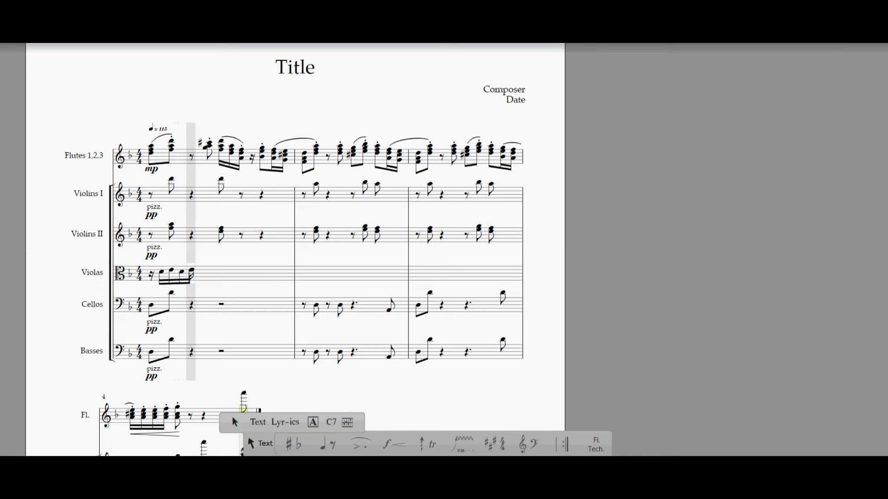
- Fill the second beat of the viola part's measure 1 with sixteenth notes E, F, E and D
left_click(190, 270)
left_click(201, 268)
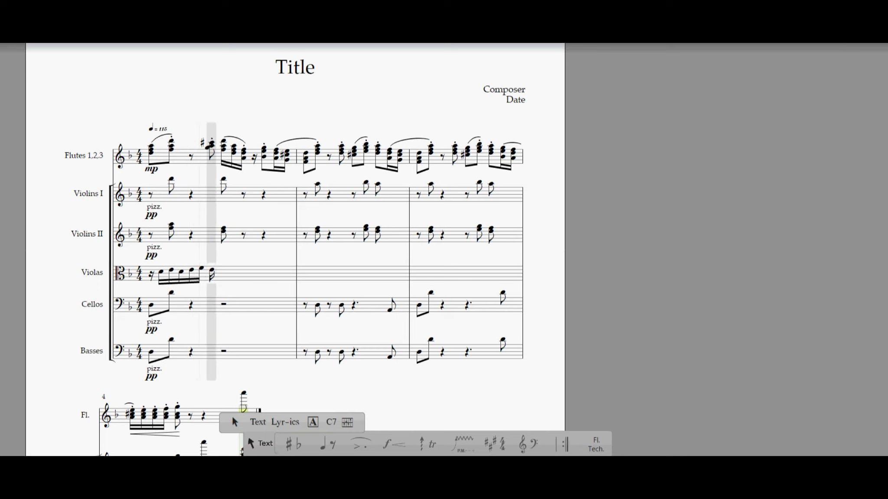
key("c")
left_click(219, 272)
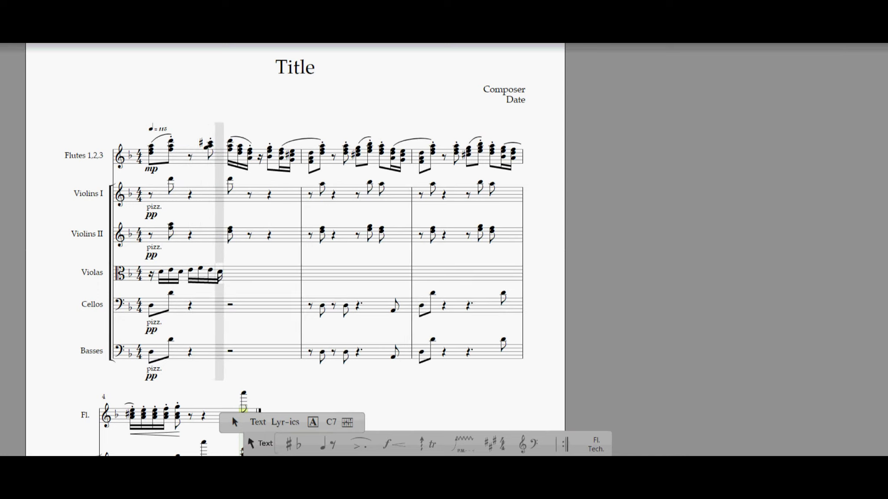
- Continue the viola line in measure 1 with rising sixteenth notes E, F, G, G, A and B
key("b")
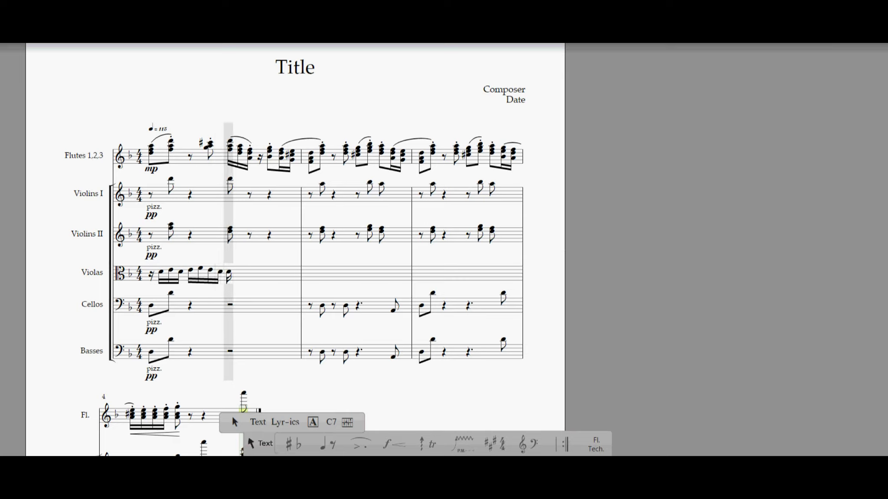
key("b")
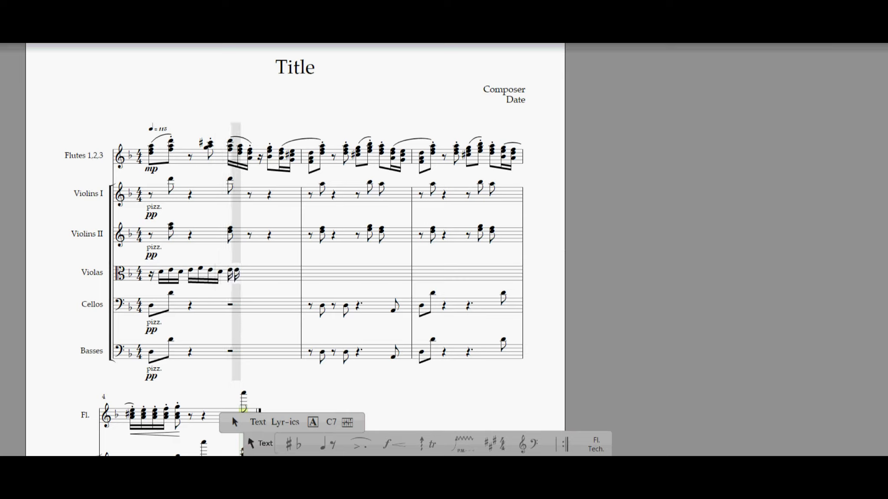
left_click(239, 268)
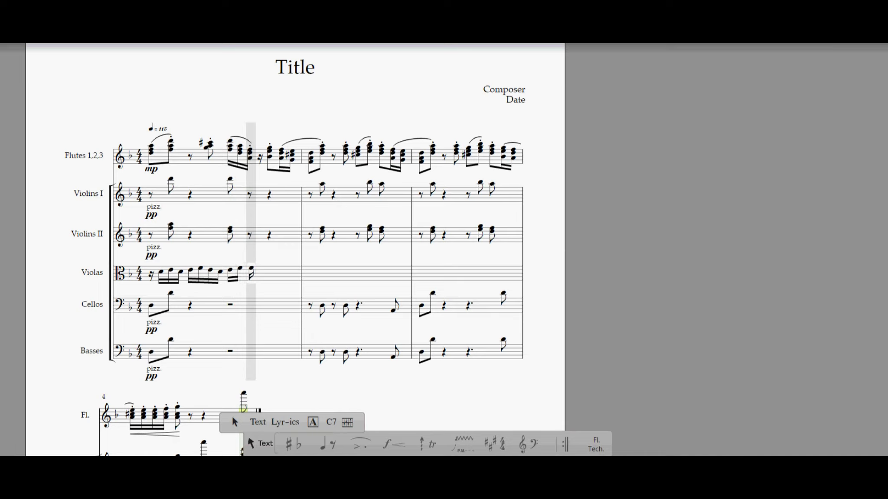
key("e")
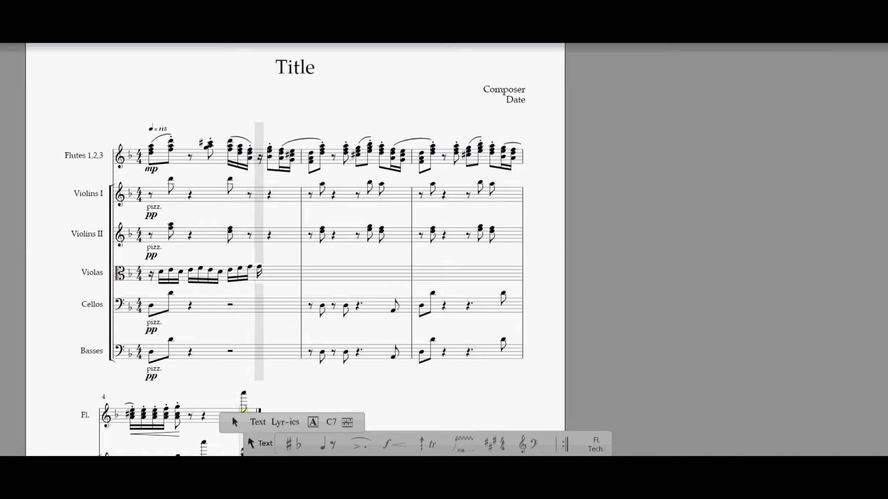
key("e")
key("Up")
key("Up")
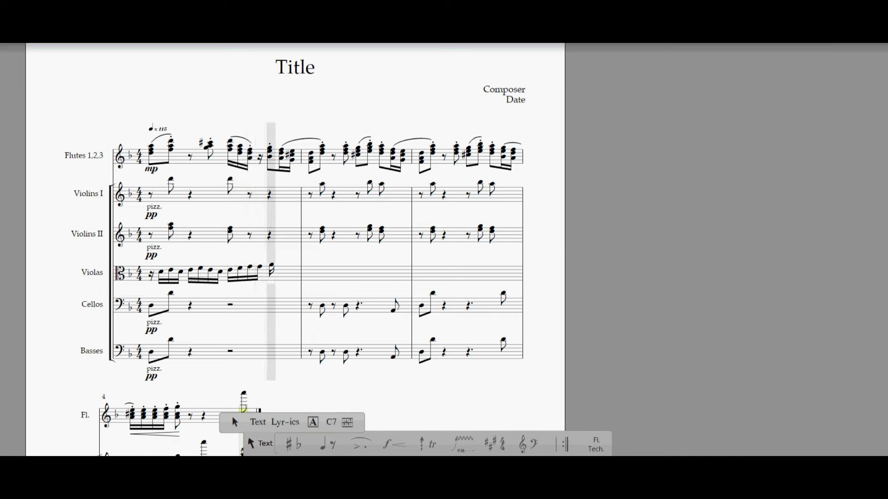
left_click(271, 265)
left_click(277, 263)
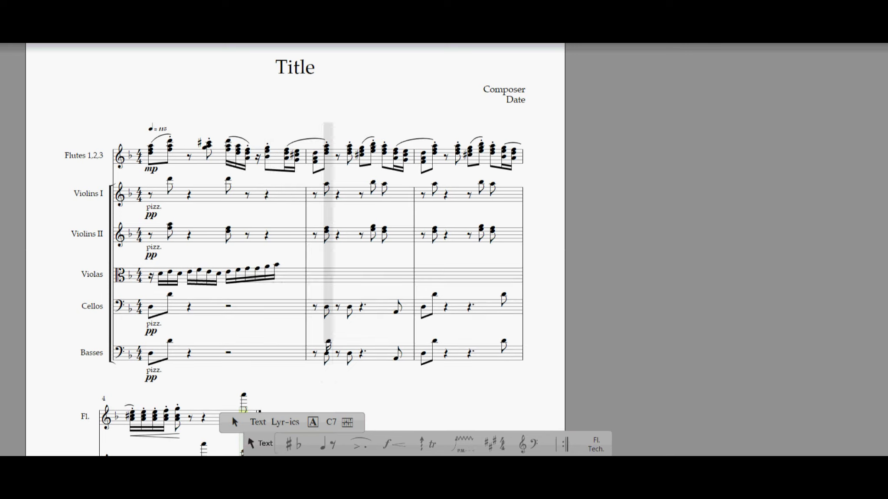
- Add a sharp to the second G in beat 3 of the viola line
mouse_move(293, 441)
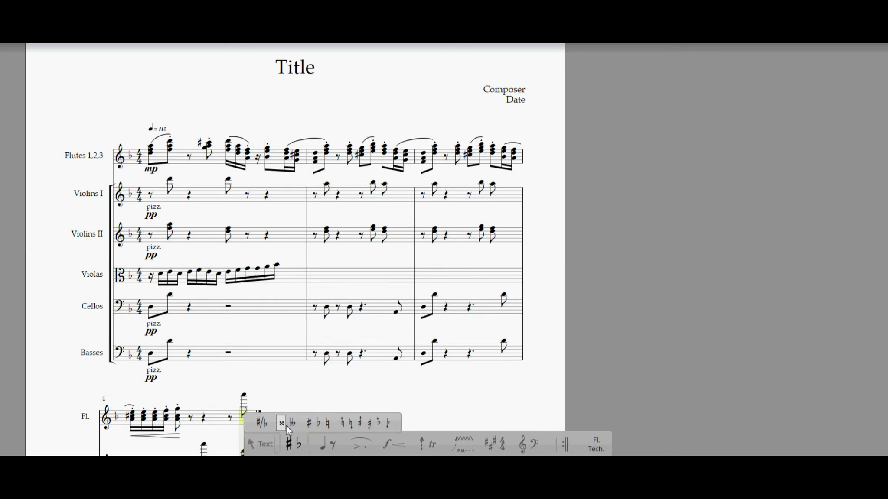
key("plus")
key("Left")
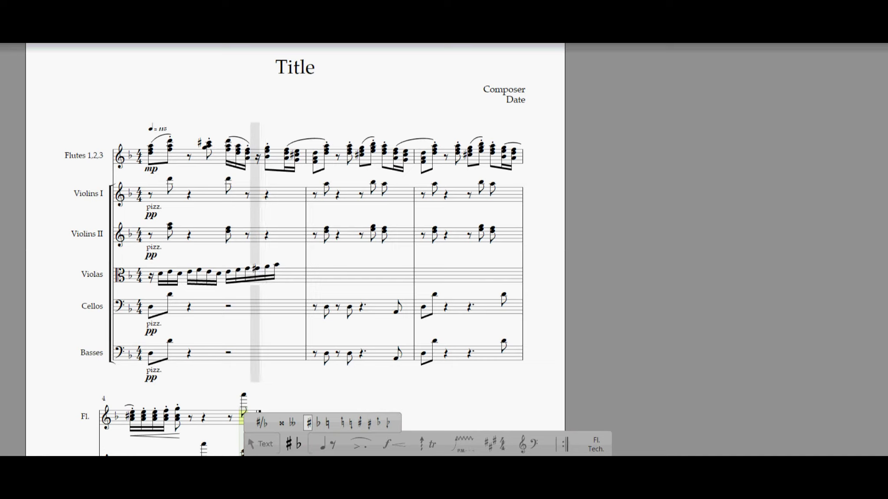
left_click(256, 268)
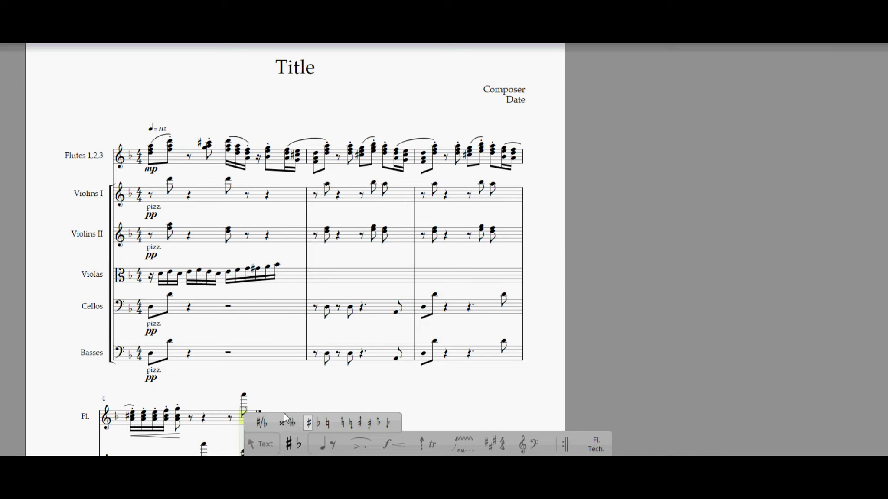
- Complete measure 1 of the viola part with an eighth rest after the last sixteenth note
key("s")
key("r")
left_click(287, 274)
key("4")
key("Escape")
- Change the articulation of all viola notes in measure 1 to Staccato
left_click(259, 443)
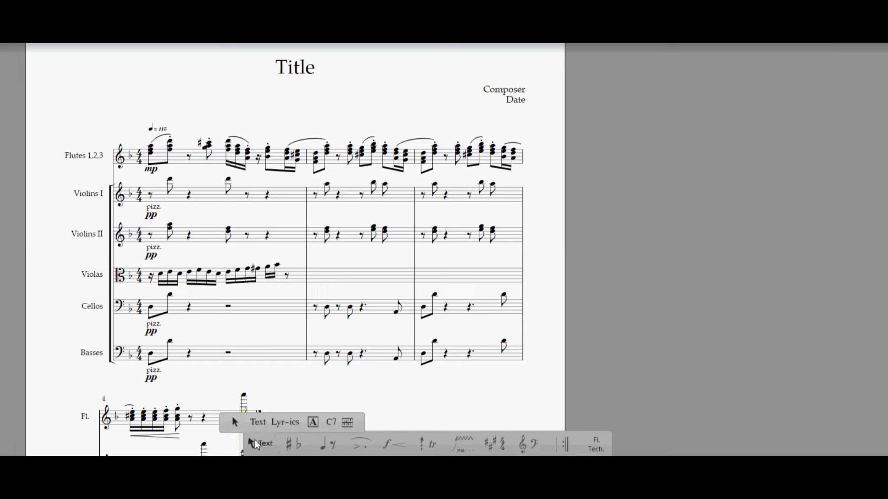
left_click_drag(148, 273, 305, 287)
left_click(360, 445)
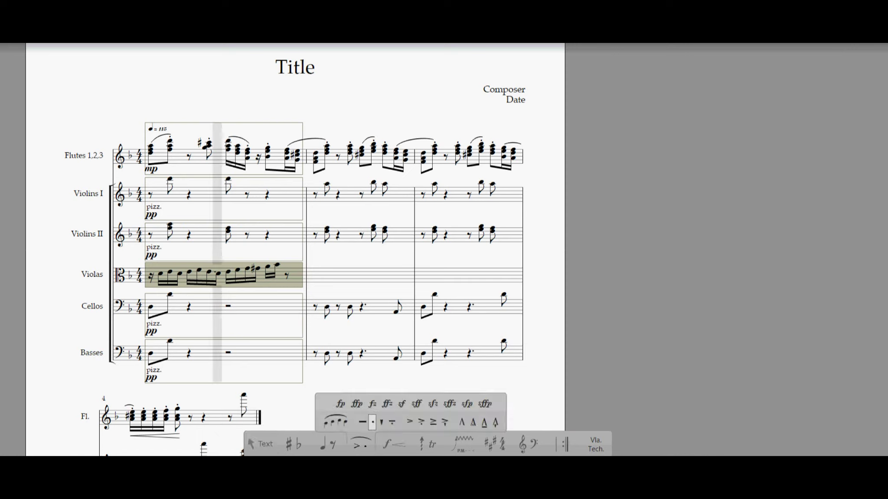
right_click(215, 273)
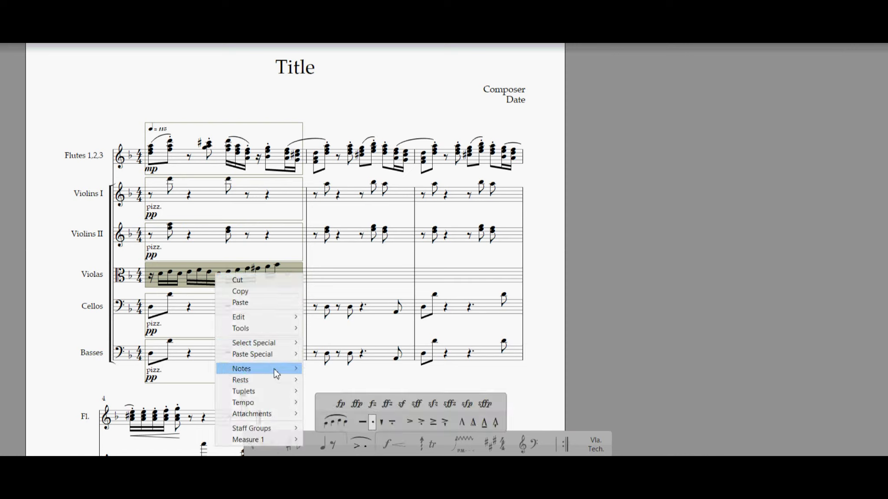
mouse_move(273, 368)
left_click(343, 220)
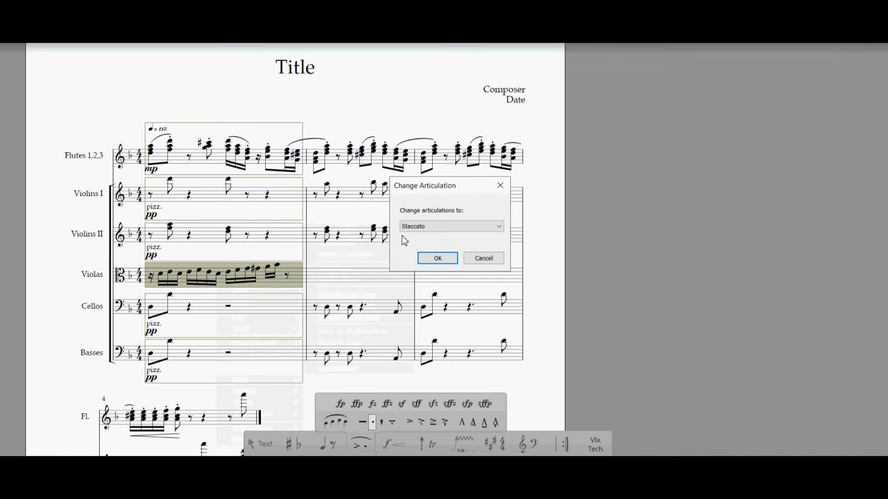
left_click(433, 258)
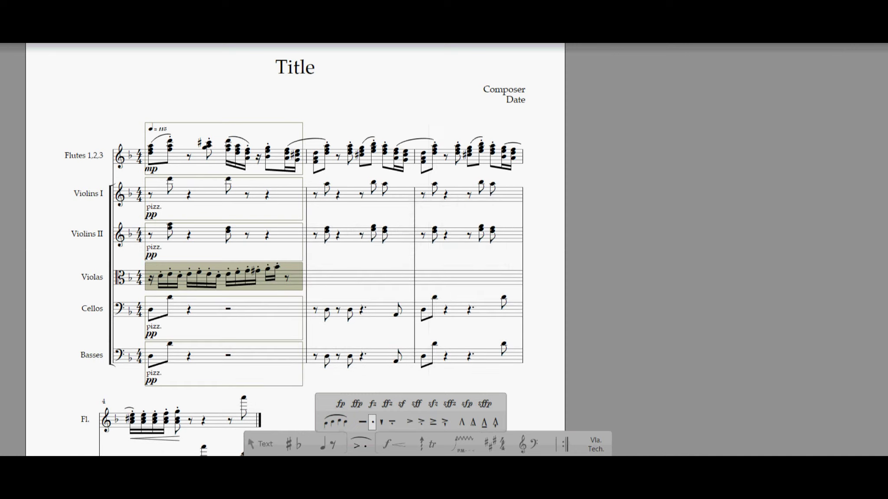
- Play back measure 1 to hear the staccato viola line with the other parts
key("space")
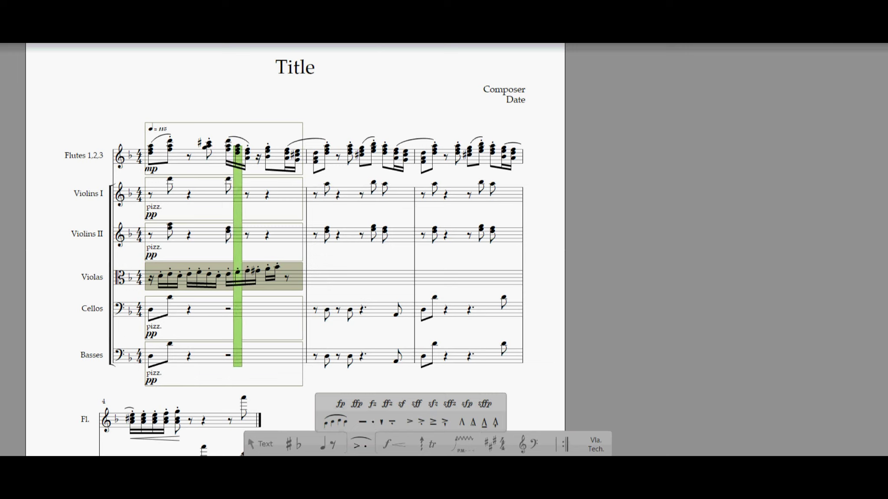
key("space")
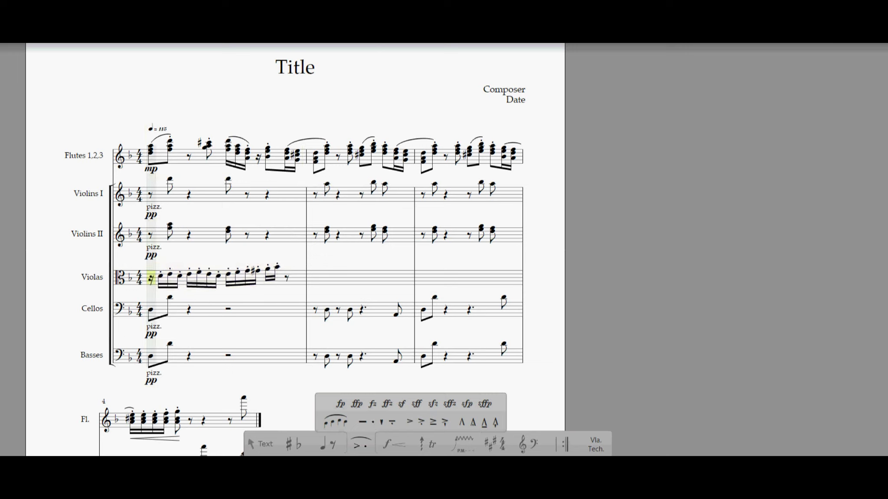
key("space")
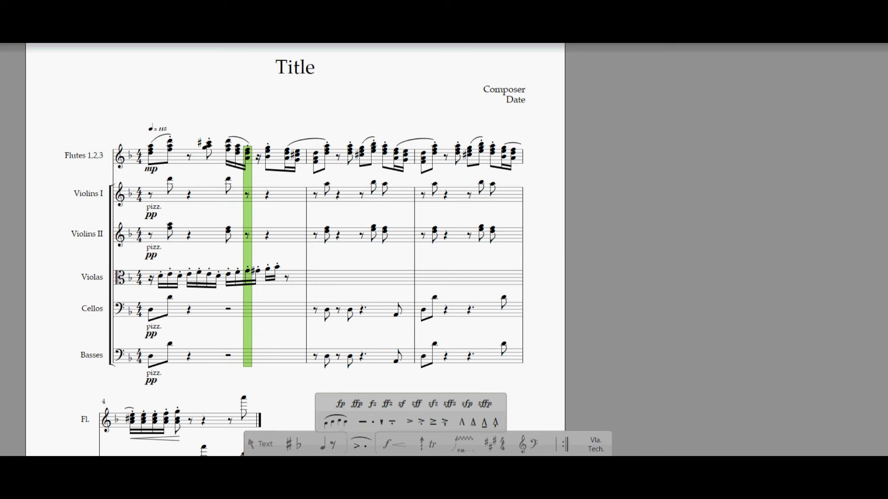
- Try a pp dynamic under the opening rest of the viola part, and undo it
mouse_move(387, 444)
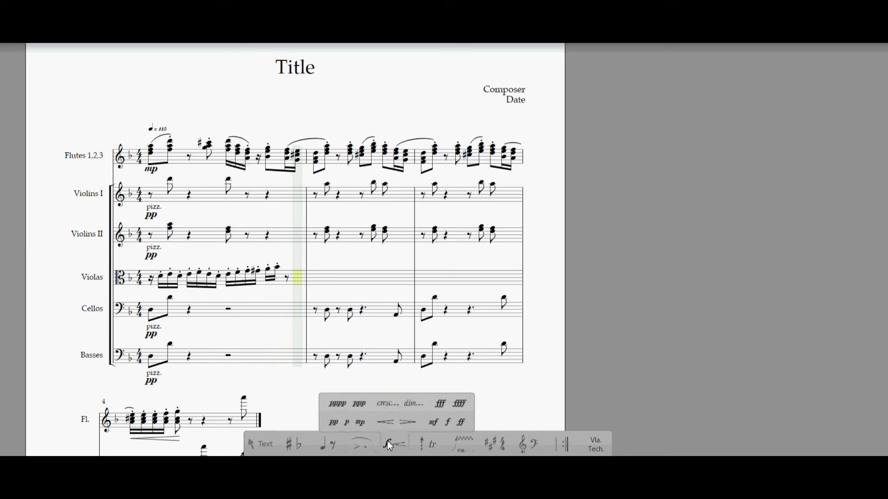
left_click(340, 426)
left_click(160, 300)
key("Home")
key("space")
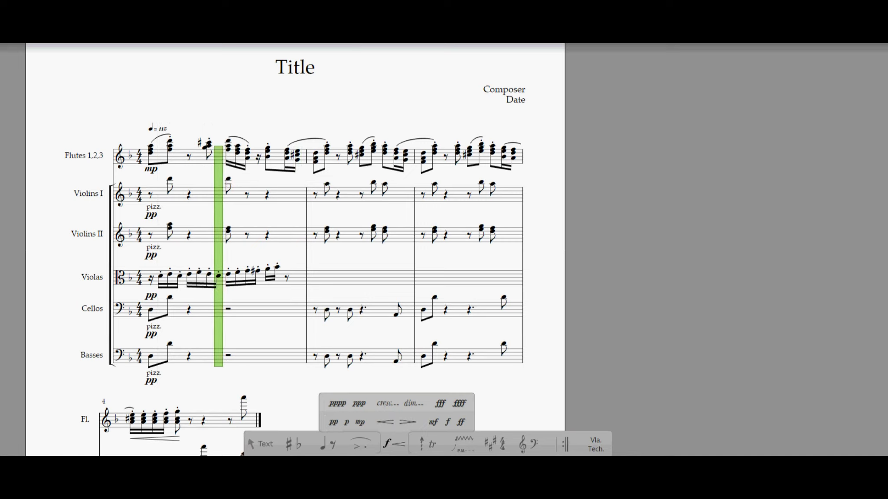
key("space")
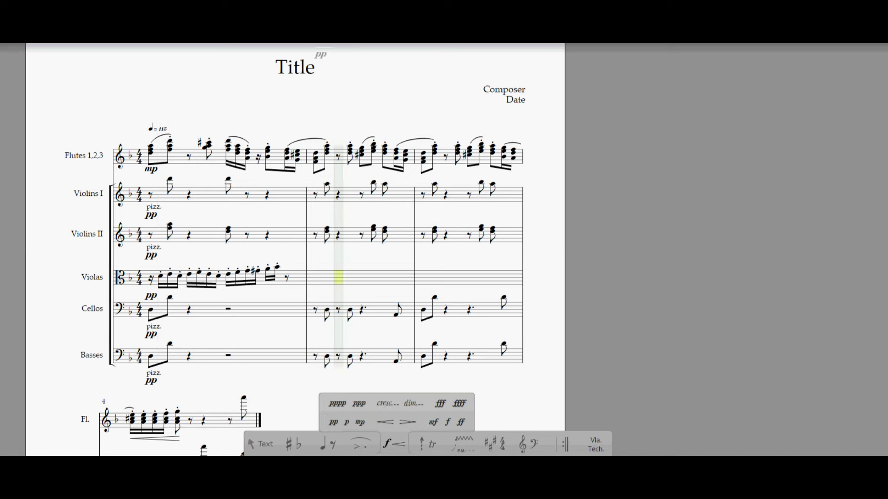
left_click_drag(205, 320, 64, 45)
left_click(22, 8)
left_click(28, 19)
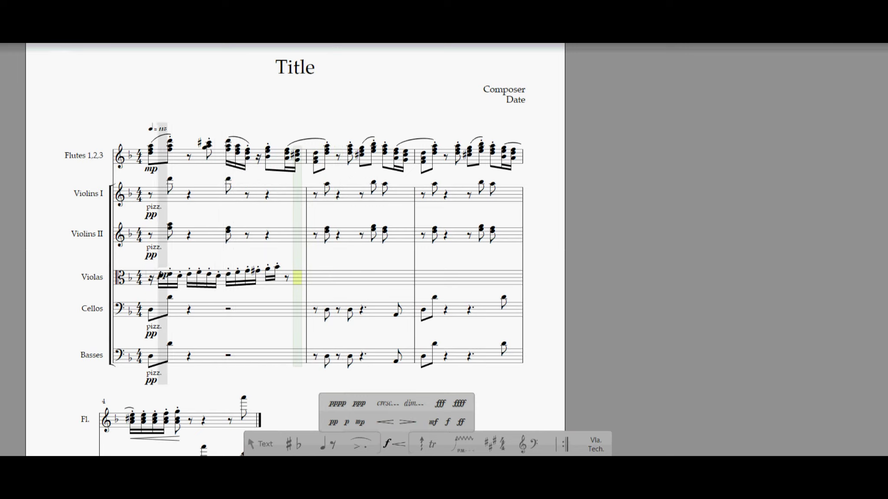
- Place a pp dynamic on the first sixteenth note of the viola part and play back measure 1
left_click_drag(167, 274, 165, 276)
key("space")
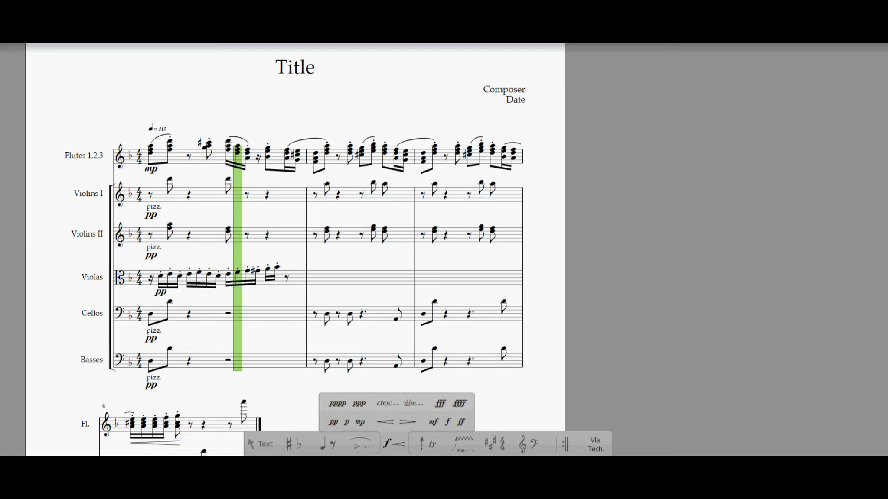
key("space")
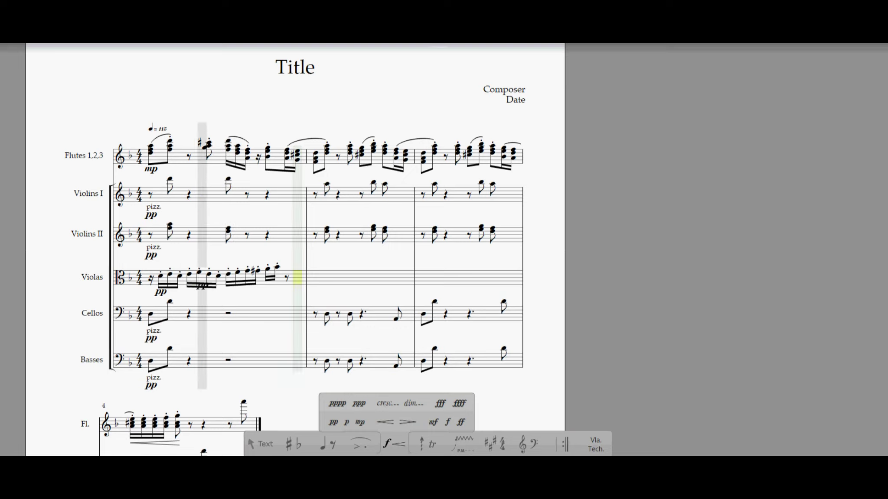
- Copy measure 1 of the viola part into measure 2
left_click(256, 447)
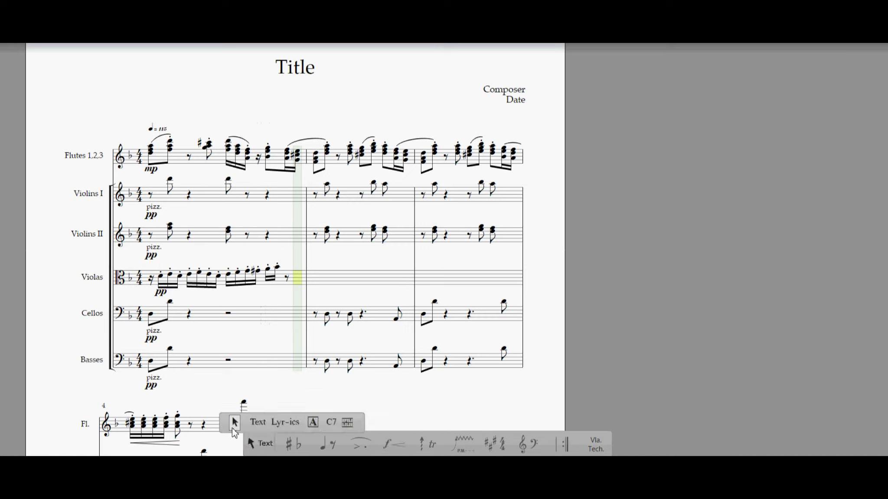
left_click_drag(146, 262, 303, 292)
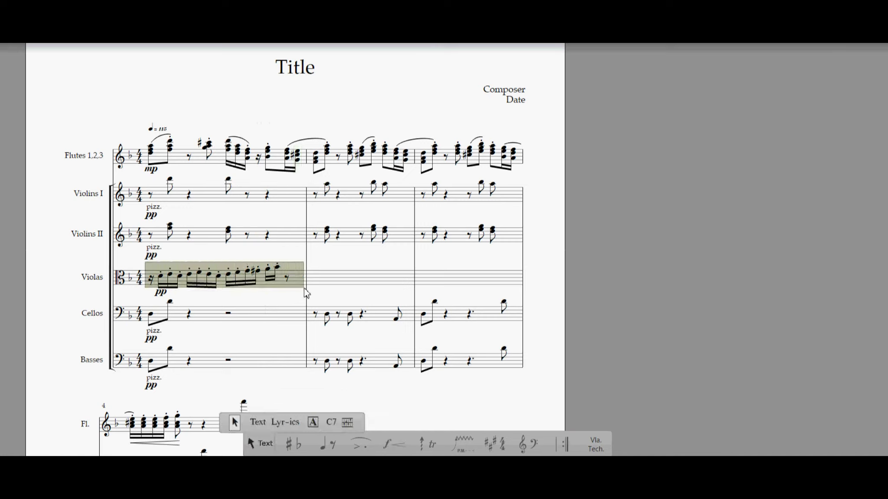
right_click(282, 274)
left_click(302, 291)
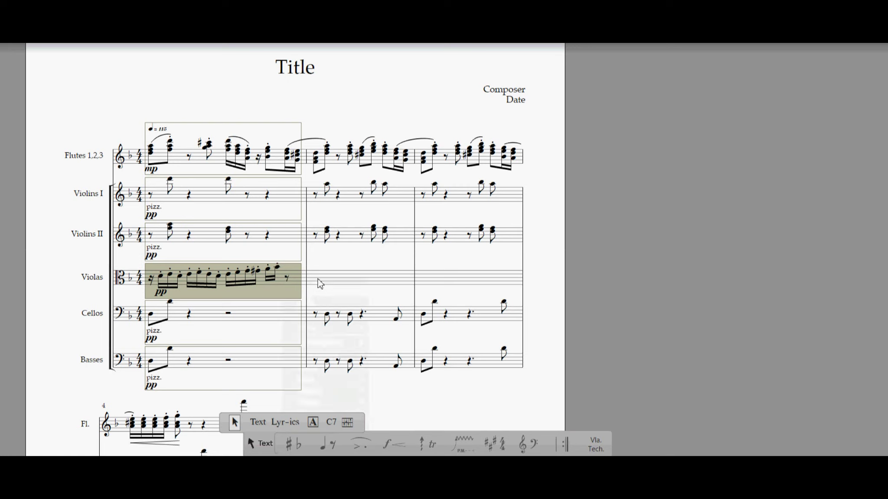
right_click(316, 279)
left_click(343, 308)
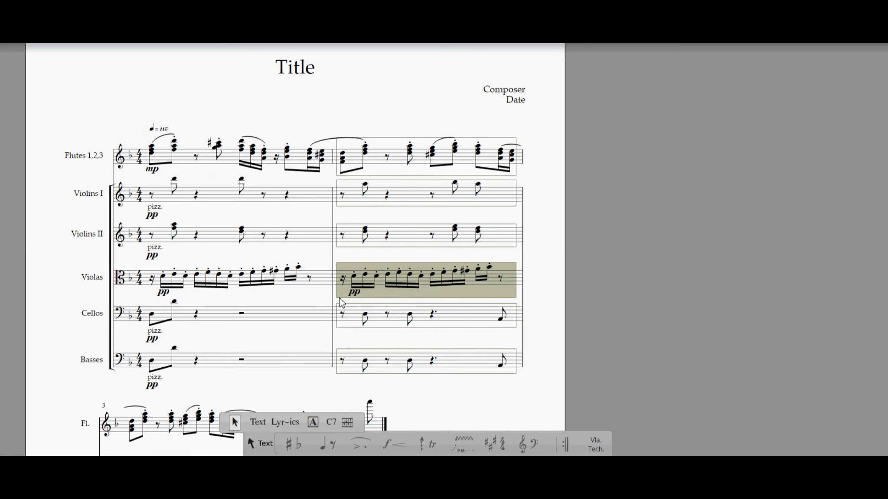
- Delete the duplicated pp dynamic from measure 2 of the viola part
left_click(353, 291)
right_click(356, 293)
left_click(377, 298)
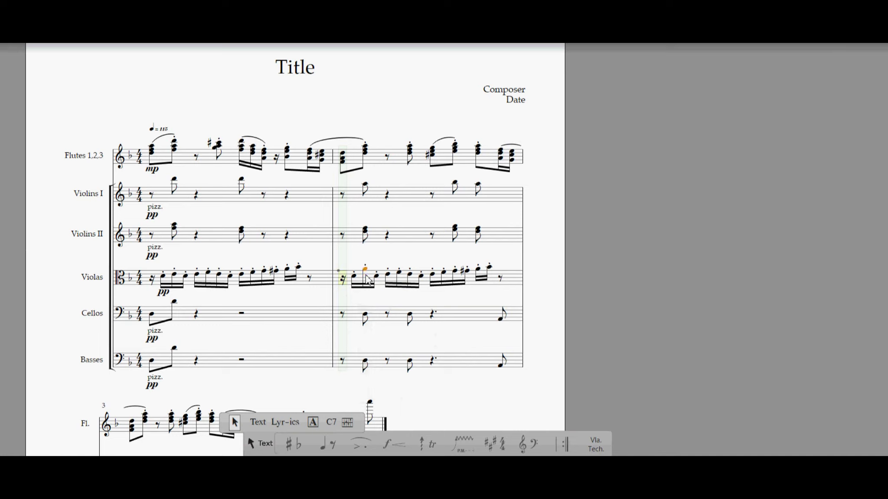
- Raise the second to fifth viola sixteenth notes of measure 2 to B-flat, A, A and G
key("Up")
key("Up")
key("Up")
key("Up")
key("Right")
key("Up")
key("Up")
key("Up")
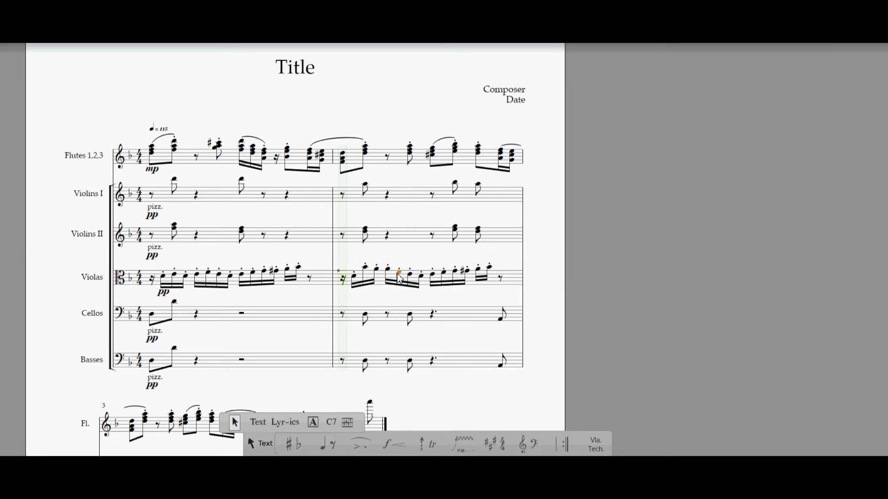
- Add a sharp to the fifth viola sixteenth note of measure 2
mouse_move(286, 443)
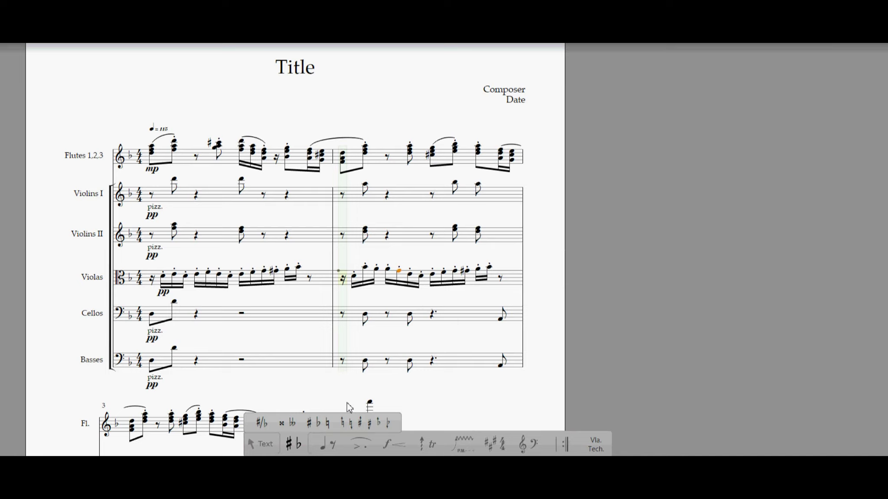
left_click(309, 422)
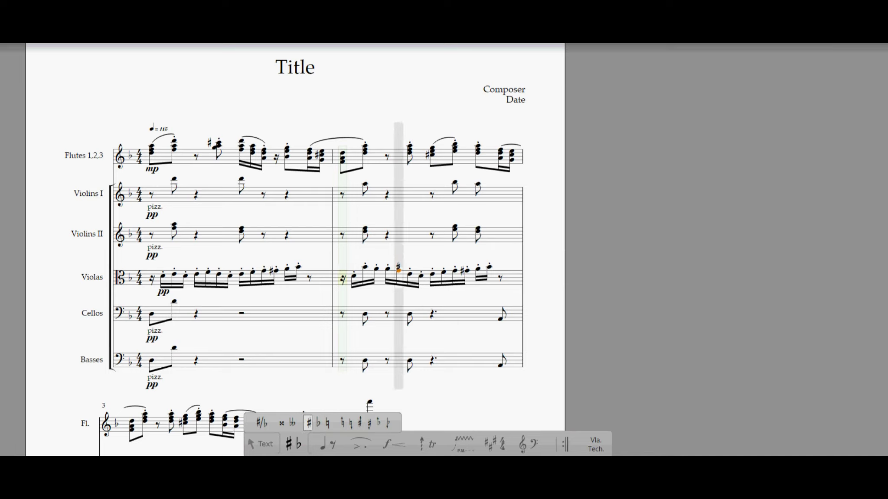
left_click(397, 270)
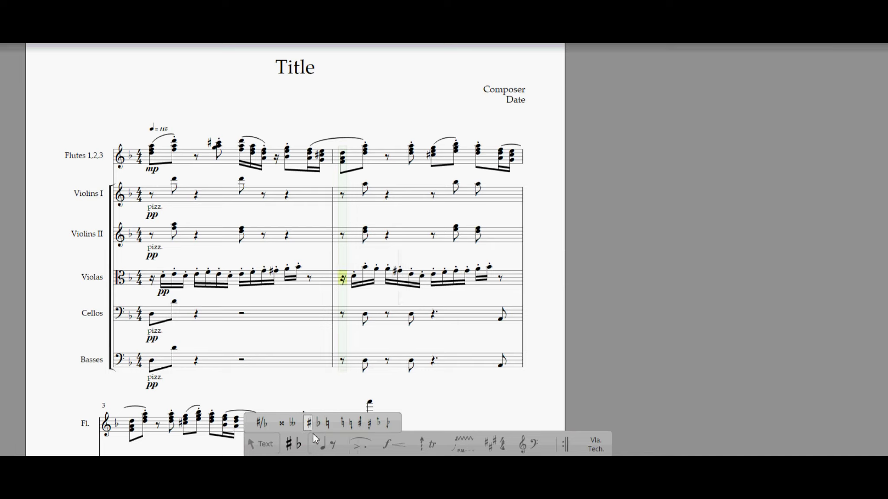
- Raise the sixth viola sixteenth note of measure 2 to A and the seventh to the G line
mouse_move(250, 441)
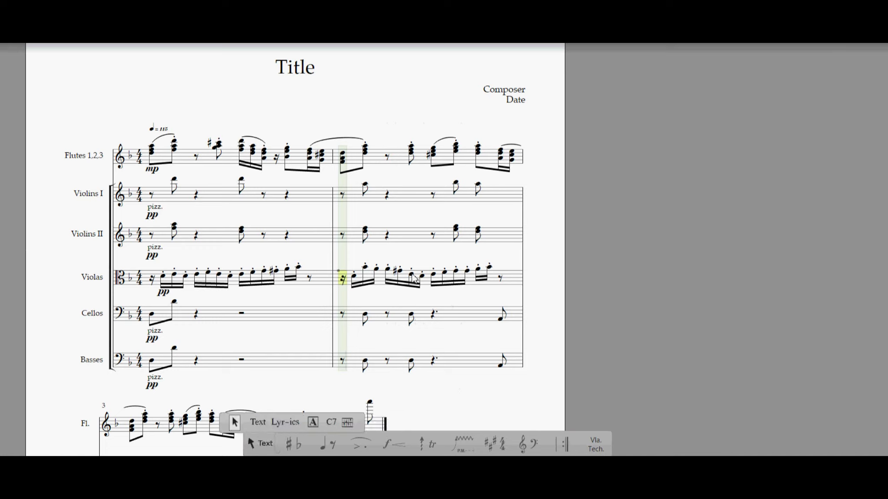
key("Up")
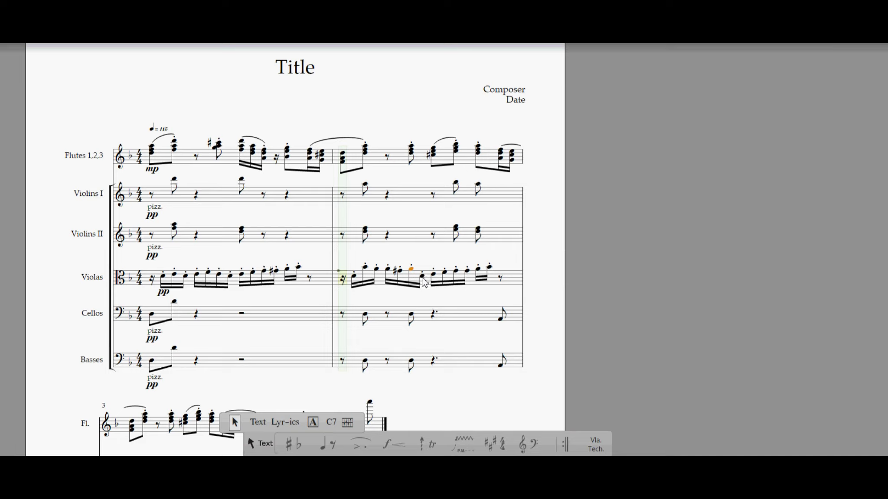
left_click(422, 277)
key("Up")
key("Up")
key("Up")
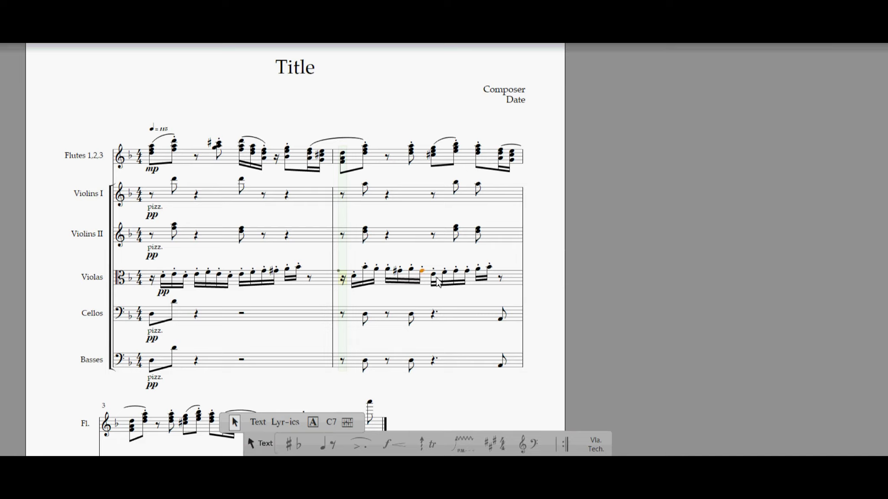
- Raise the eighth viola sixteenth note of measure 2 to G and mark it with a natural
key("Up")
key("Up")
mouse_move(294, 443)
left_click(327, 423)
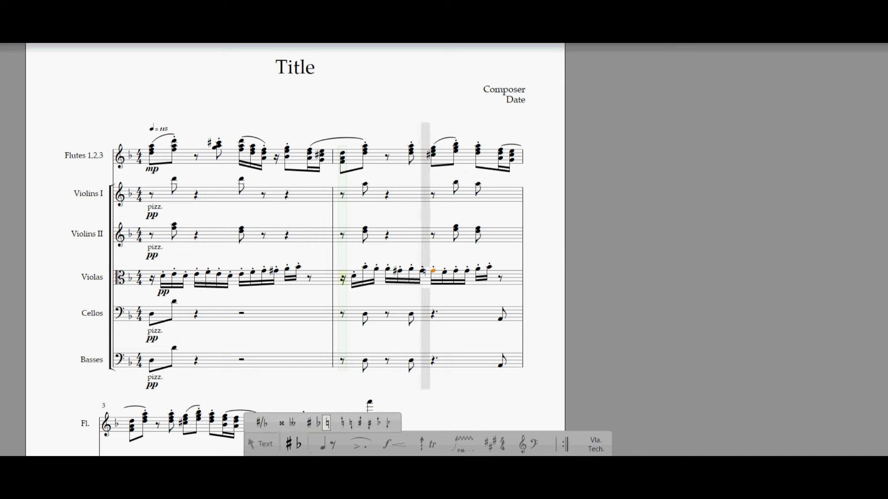
left_click(433, 270)
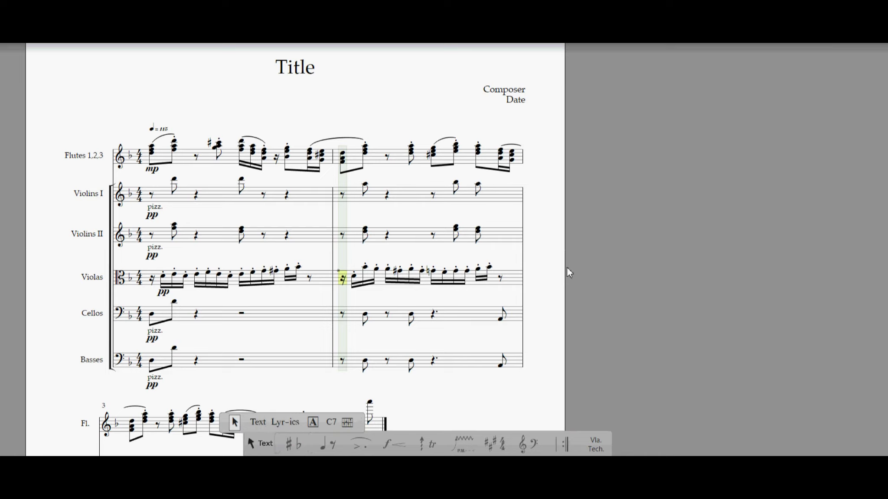
- Lower the tenth and eleventh viola sixteenth notes of measure 2 to E and D, and move the twelfth down as well
left_click(445, 274)
left_click(456, 270)
key("Down")
left_click(468, 273)
key("Down")
key("Down")
key("Down")
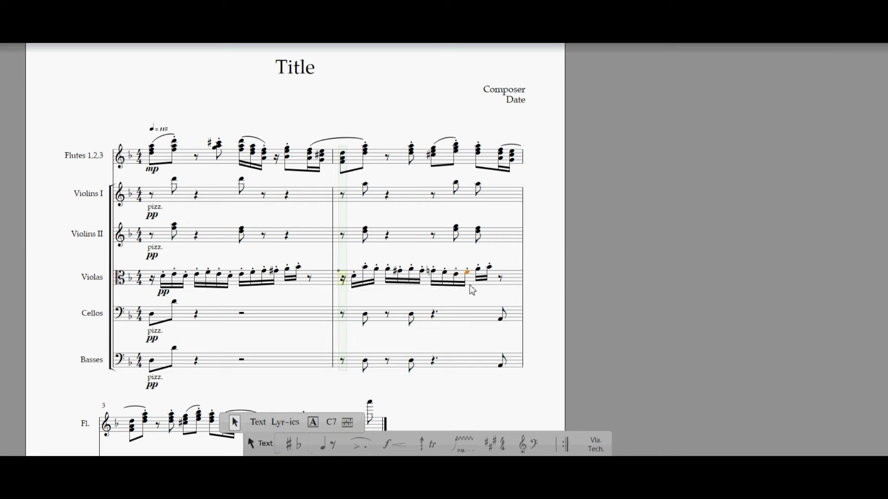
key("Down")
key("Down")
key("Down")
key("Down")
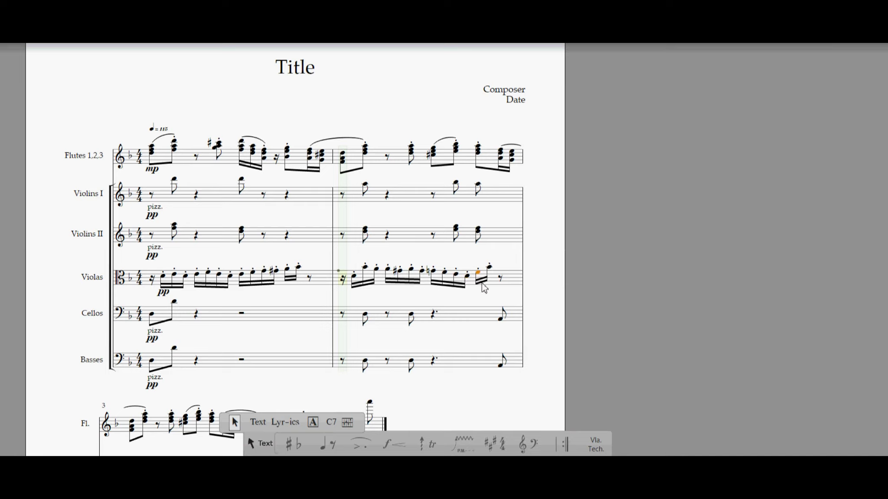
- Lower the last viola sixteenth note of measure 2 to D and sharpen the C just before it
left_click(490, 268)
key("Down")
key("Down")
key("Down")
key("Down")
left_click(287, 443)
left_click(308, 424)
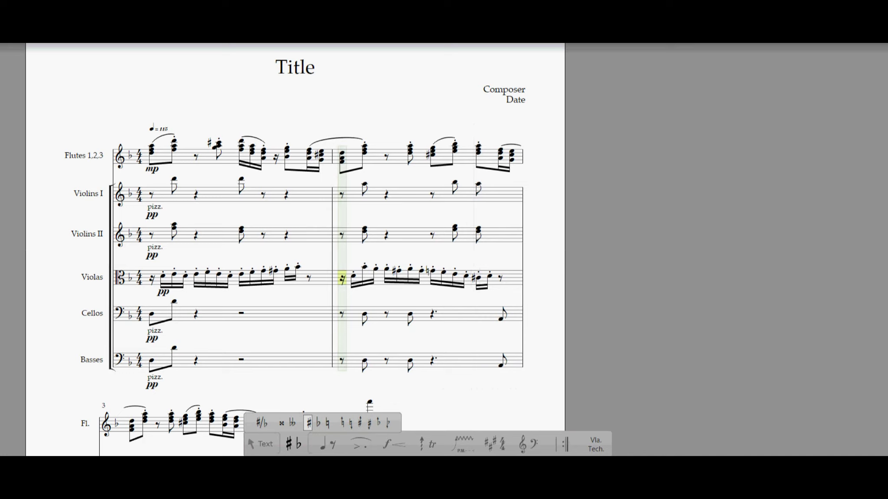
left_click(253, 446)
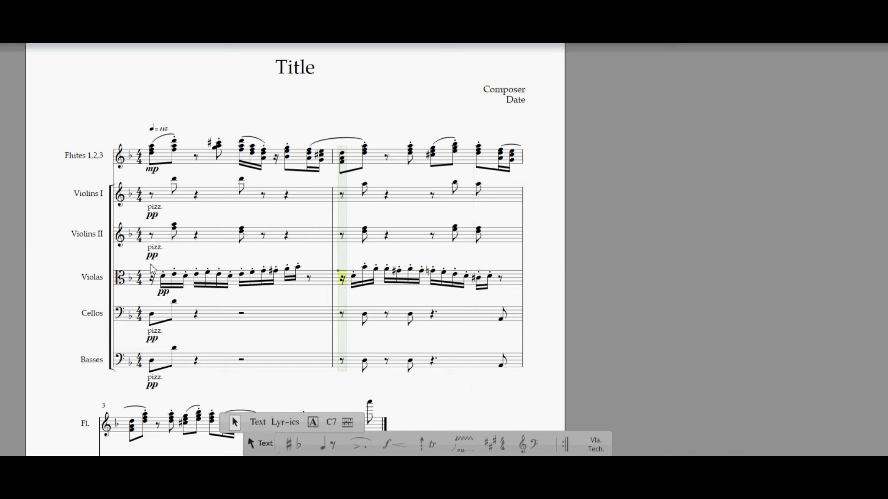
- Play back measures 1 and 2 from the beginning to hear the viola line with the other parts
mouse_move(148, 270)
left_mouse_down()
mouse_move(443, 303)
mouse_move(522, 296)
left_mouse_up()
key("space")
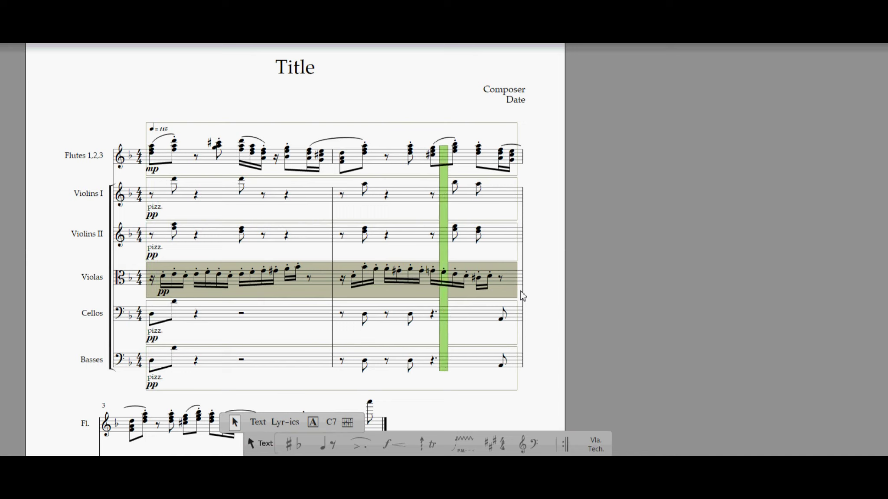
left_click(326, 278)
key("ctrl+Home")
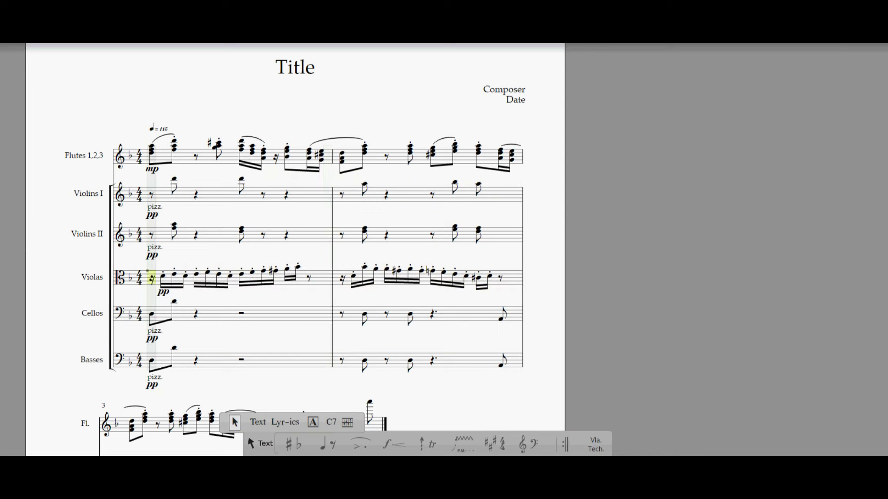
key("space")
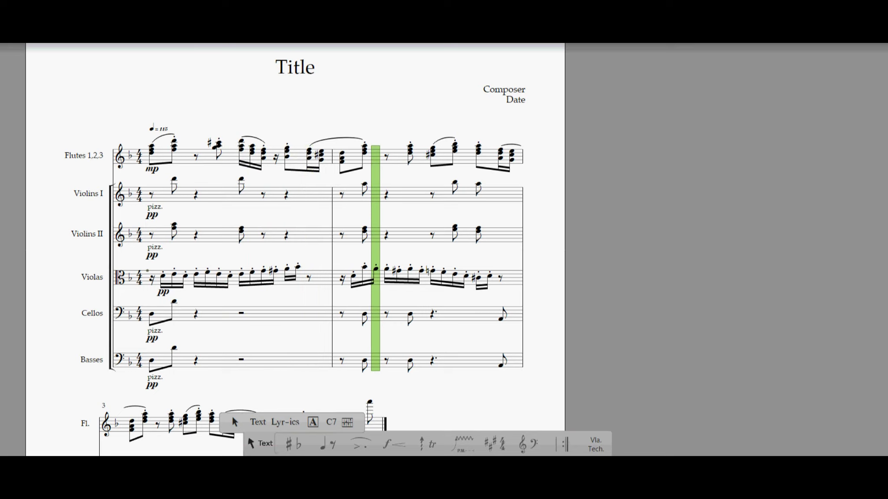
key("space")
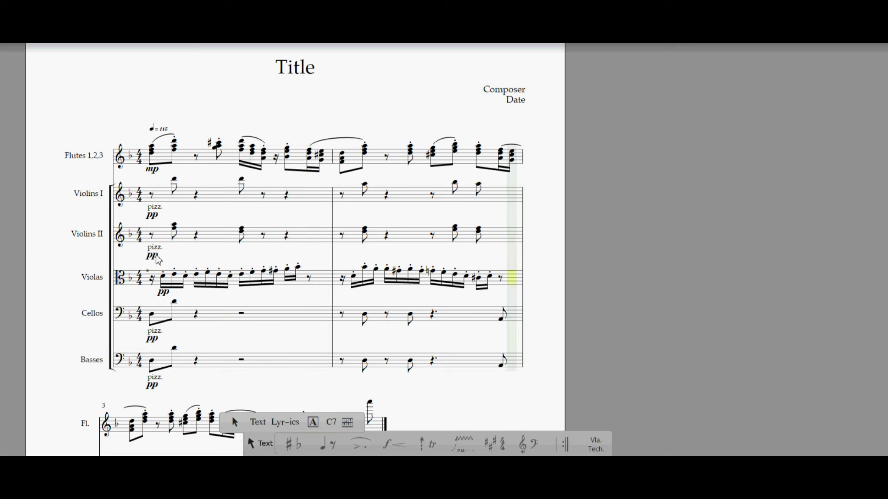
- Copy measure 1 of the viola part into measure 3
mouse_move(147, 268)
left_mouse_down()
mouse_move(156, 281)
mouse_move(332, 289)
left_mouse_up()
right_click(300, 286)
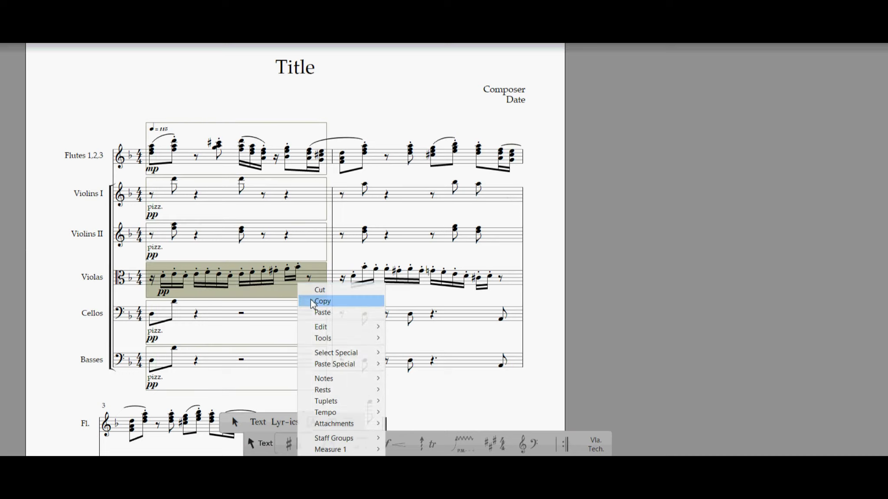
left_click(313, 302)
scroll(414, 298, "down", 6)
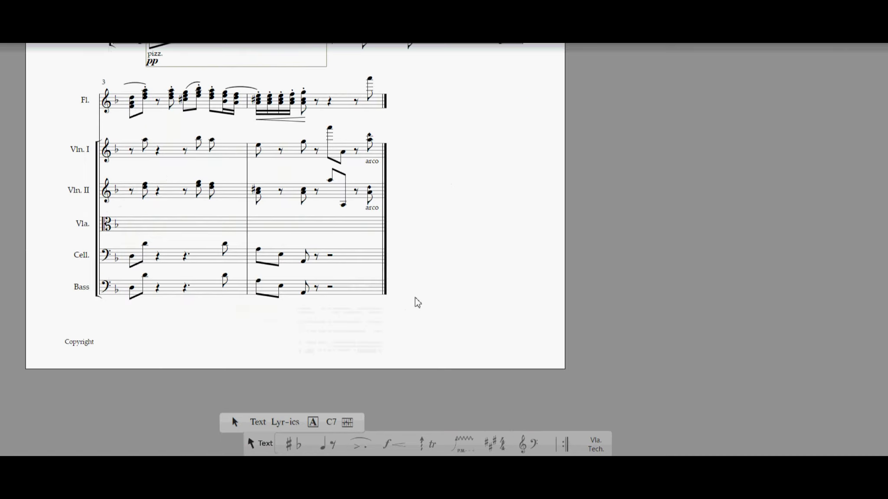
right_click(123, 225)
left_click(150, 252)
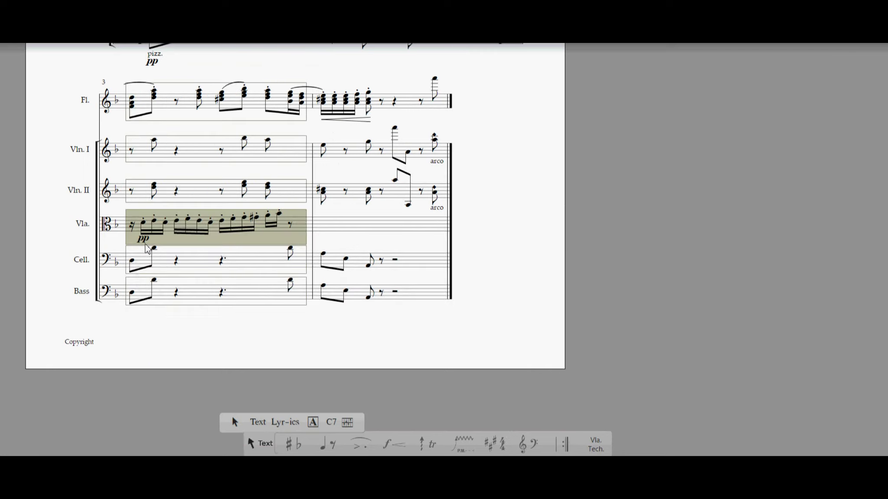
- Delete the duplicated pp dynamic from measure 3 of the viola part and play back through that measure
left_click(146, 241)
right_click(147, 241)
left_click(158, 246)
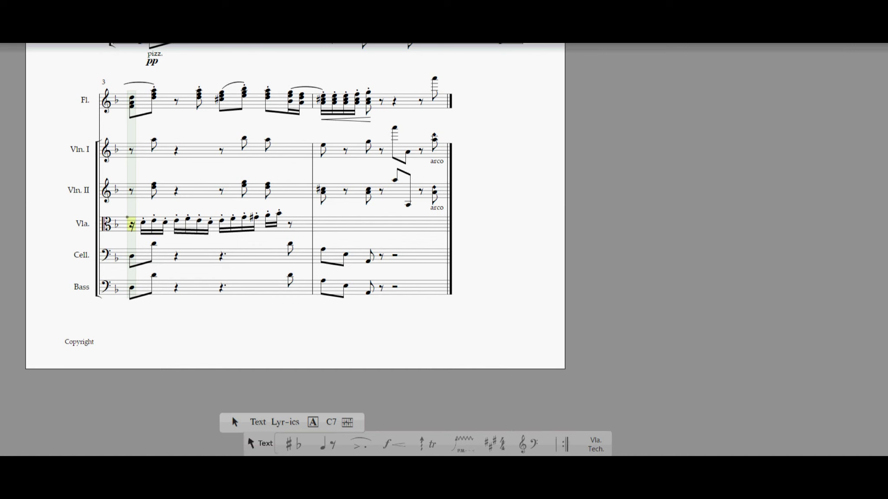
key("Home")
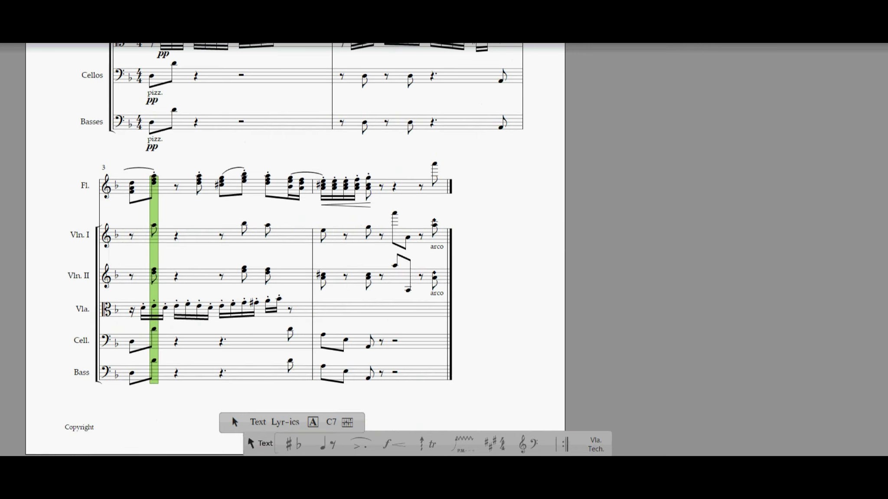
key("space")
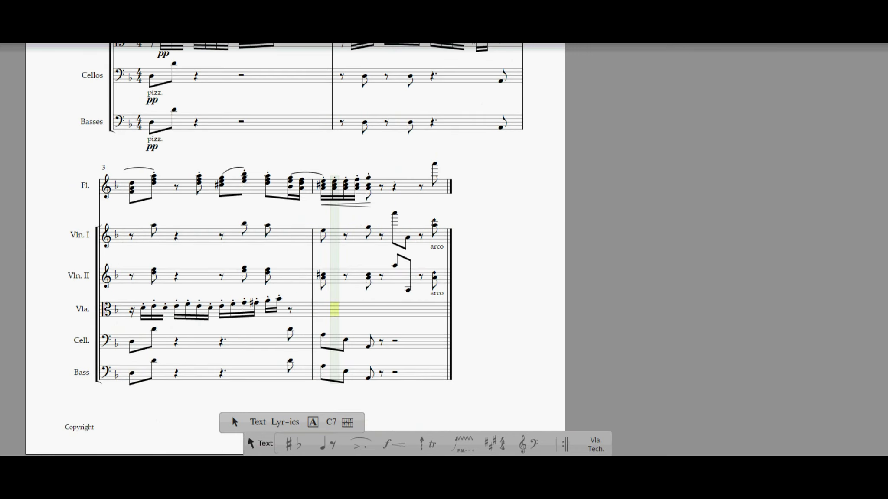
- Enter two descending sixteenth notes at the start of the viola's measure 4 and sharpen the second to G-sharp
left_click(334, 444)
key("r")
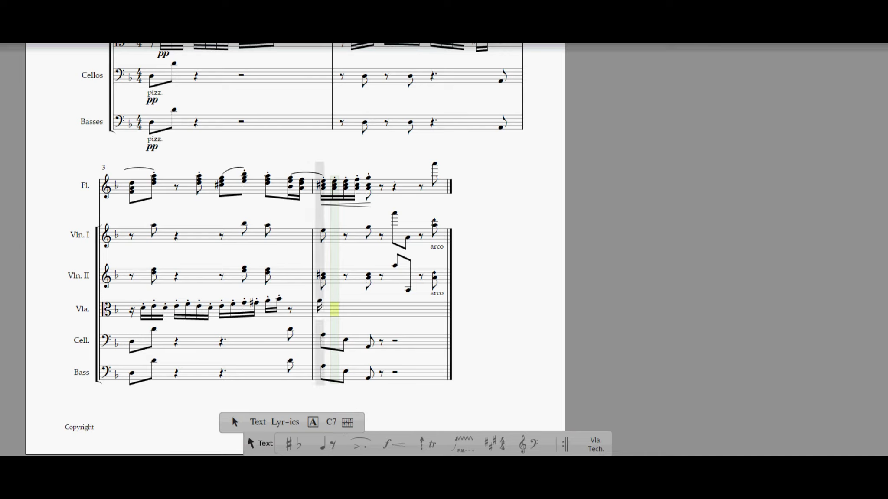
left_click(321, 304)
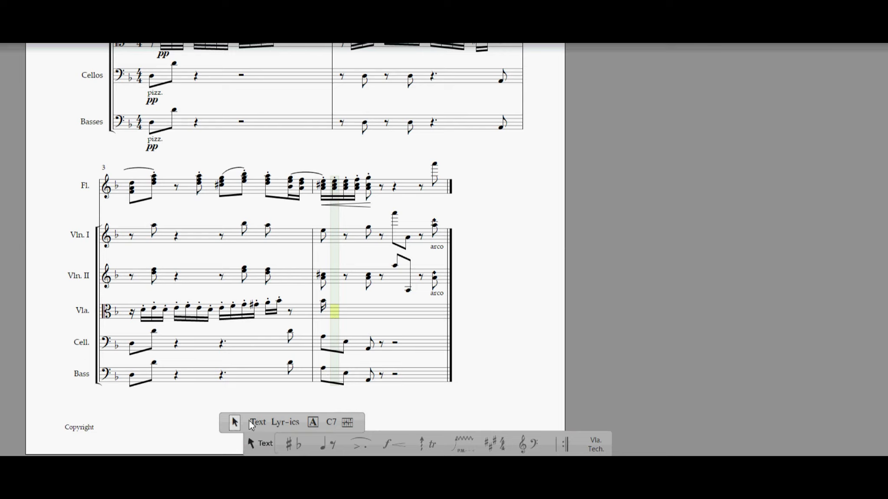
left_click(337, 311)
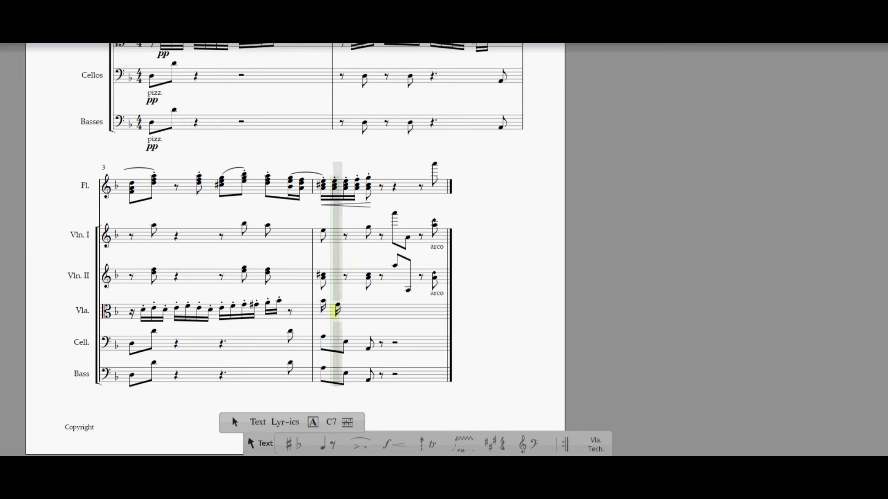
left_click(337, 305)
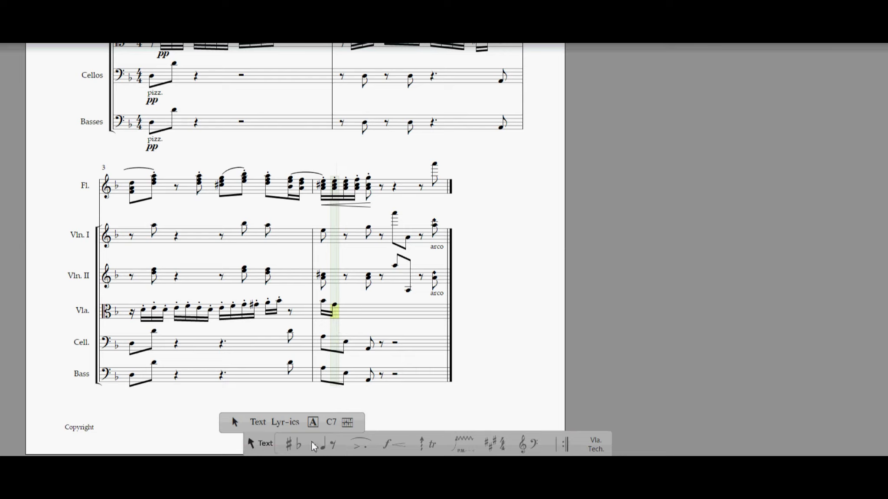
left_click(288, 444)
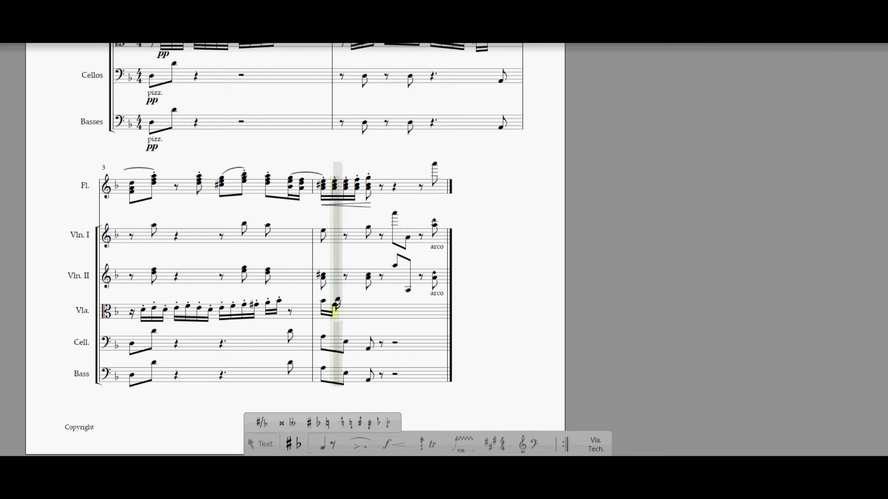
left_click(308, 423)
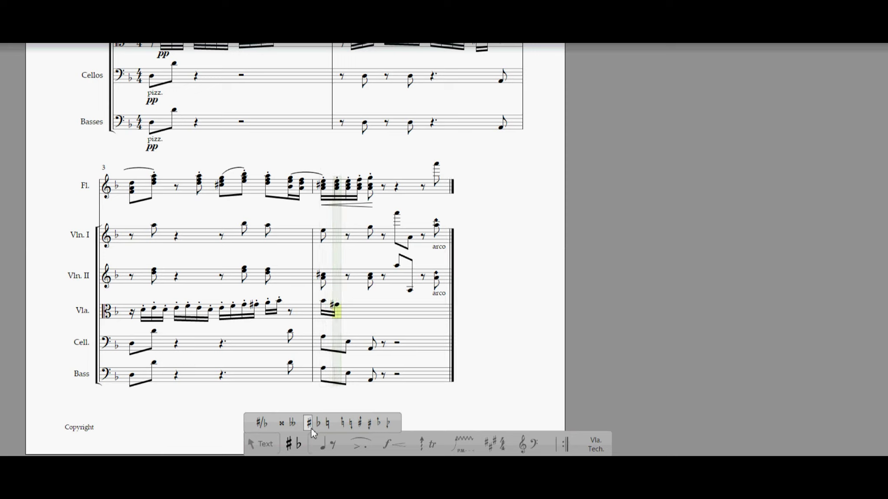
- Add an A and an E as the third and fourth sixteenth notes of the viola's measure 4
key("a")
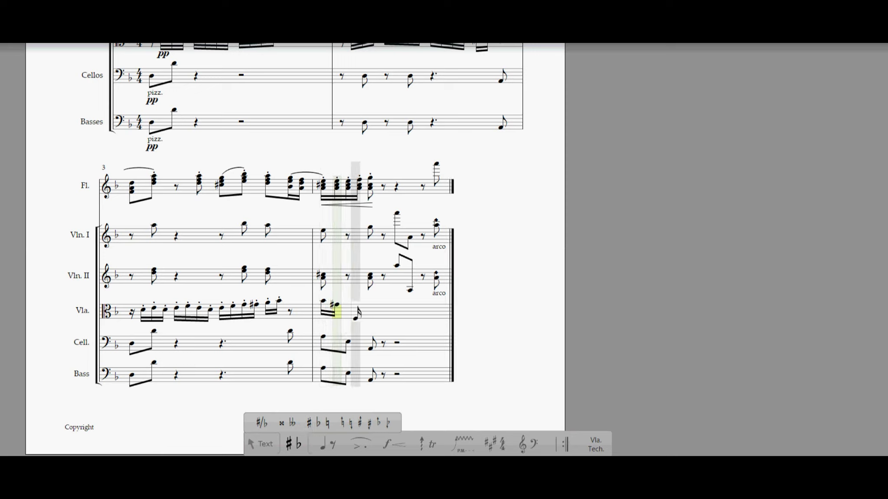
key("Down")
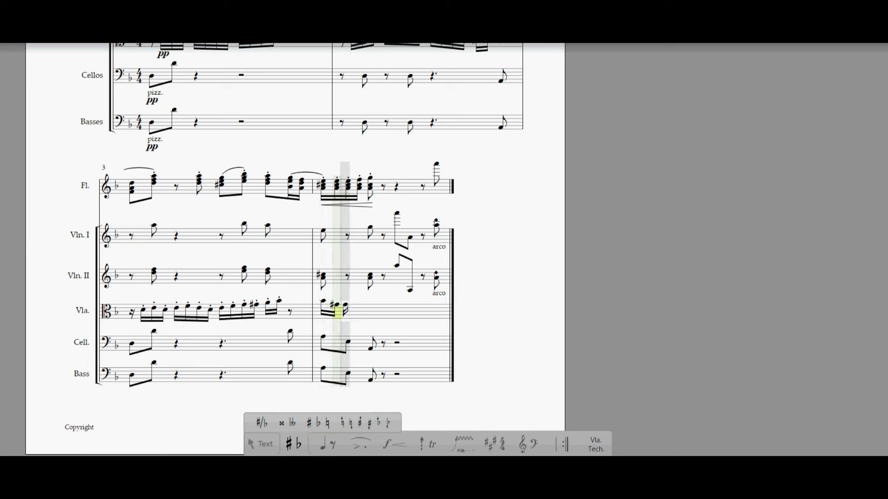
key("Up")
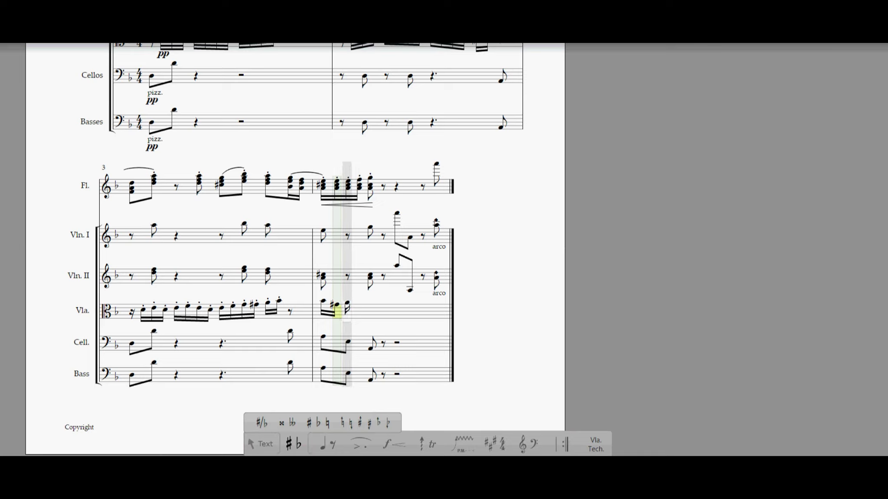
left_click(347, 302)
key("Right")
key("Right")
key("Right")
key("Right")
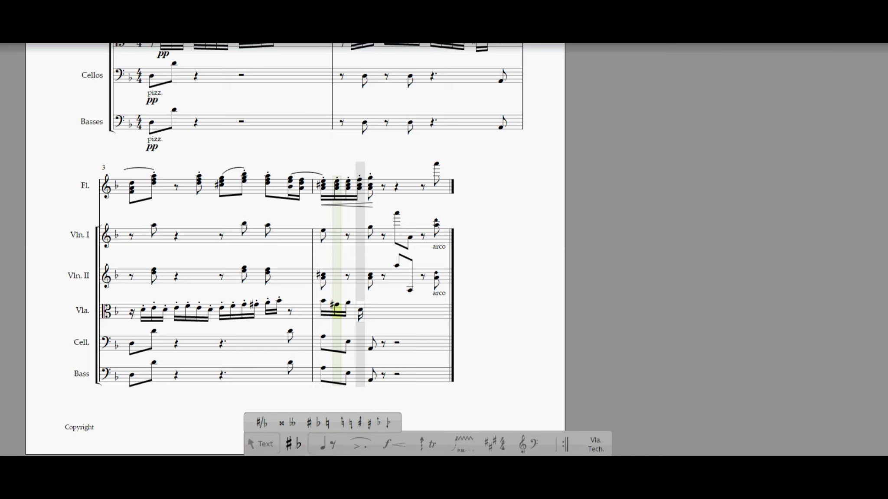
left_click(360, 308)
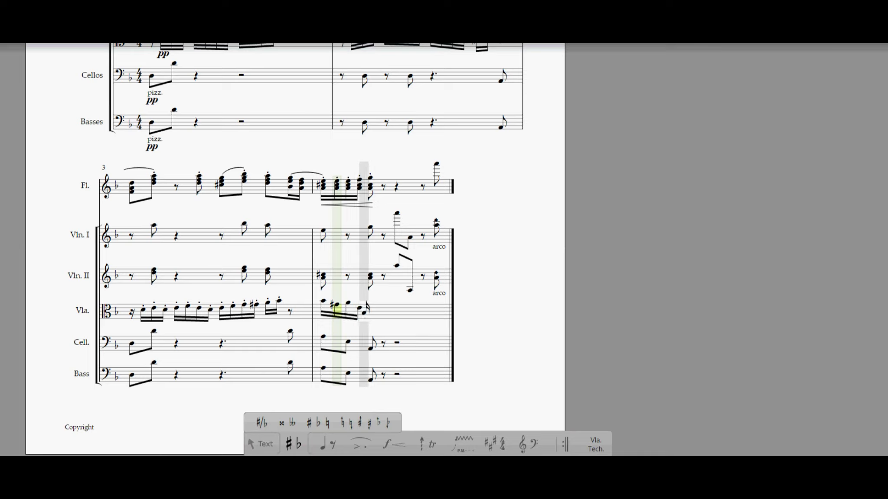
- Enter the second group of four sixteenth notes in the viola's measure 4 as A, B, A and a G-sharp
key("c")
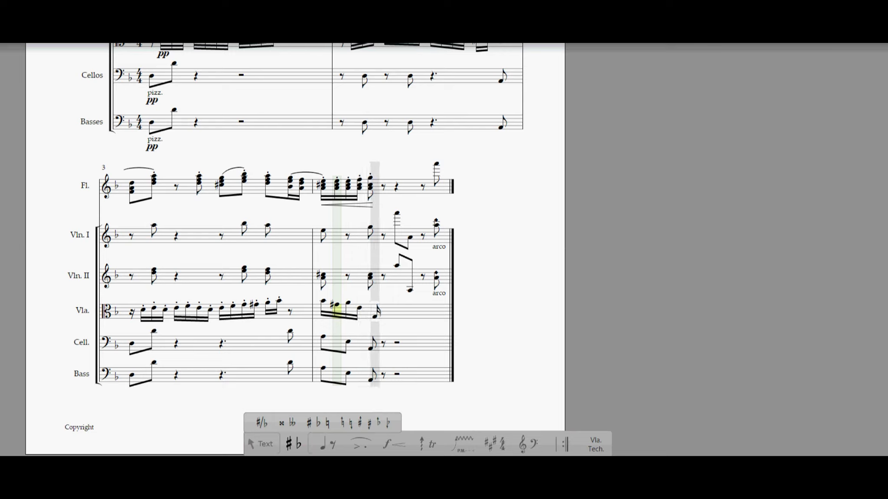
key("d")
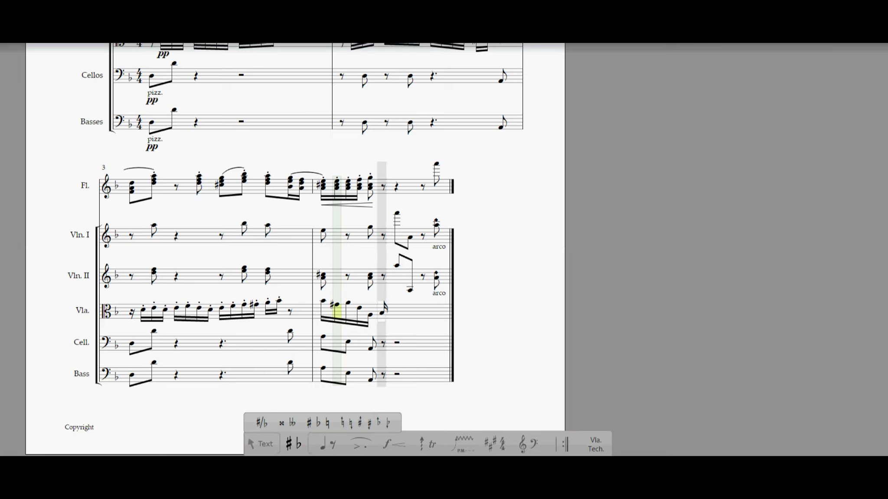
key("c")
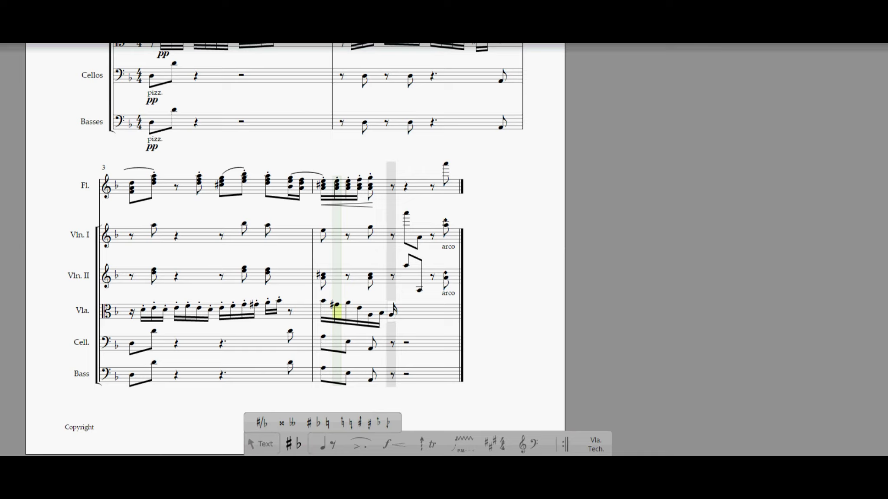
left_click(391, 316)
key("ctrl+z")
key("c")
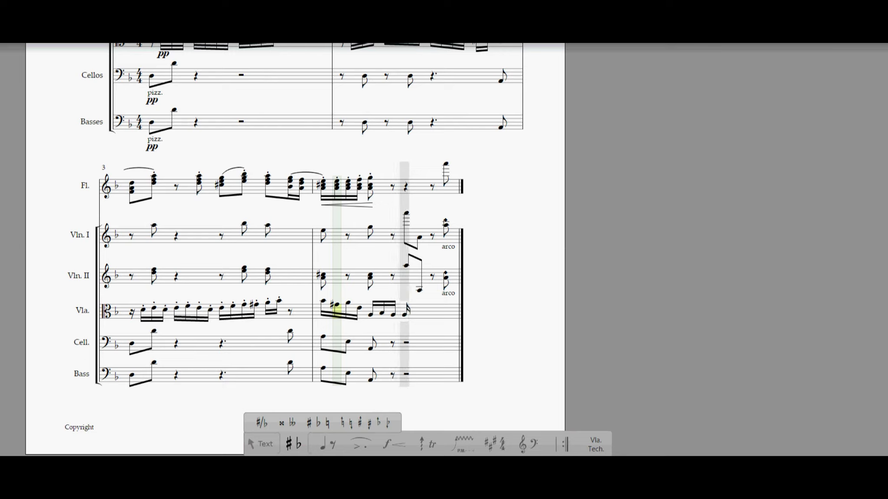
left_click(404, 317)
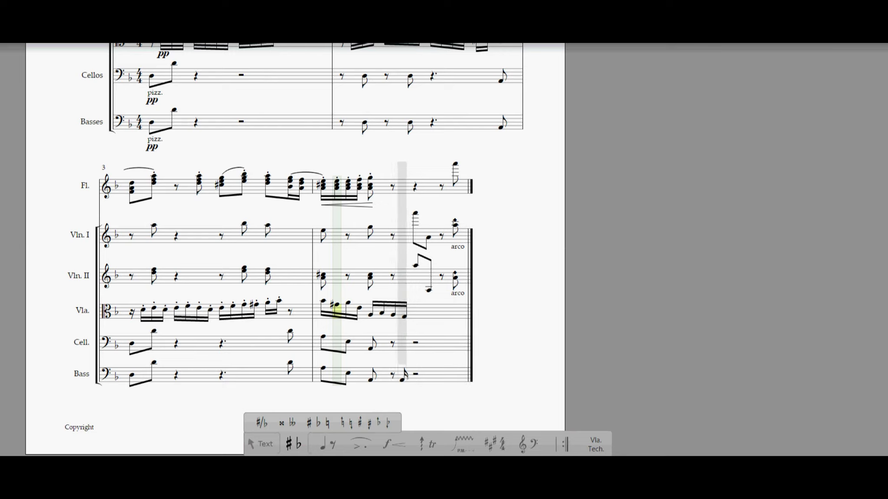
left_click(308, 424)
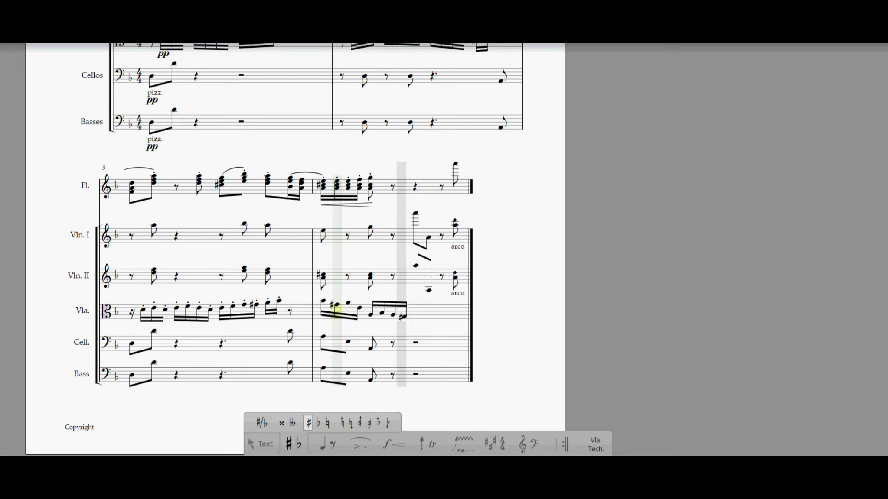
- Add four descending sixteenth notes A, G, F and E to the viola's measure 4, with a natural on the G
key("s")
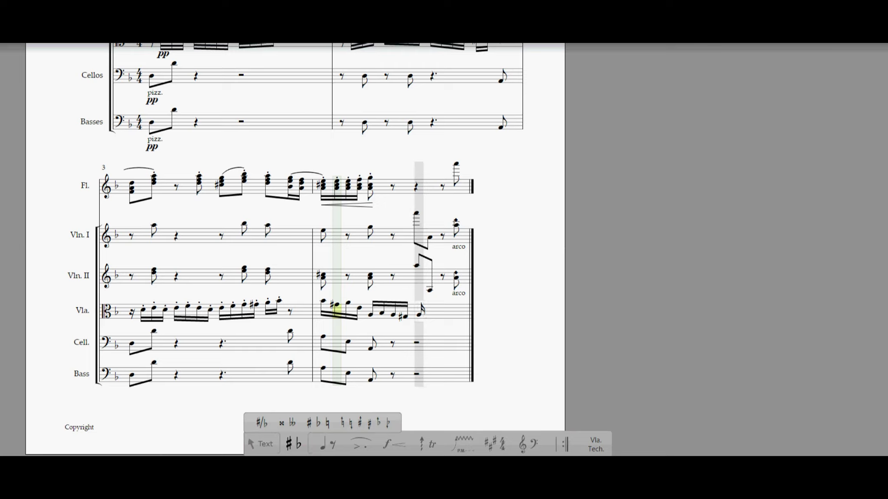
left_click(419, 314)
left_click(426, 316)
key("a")
left_click(439, 318)
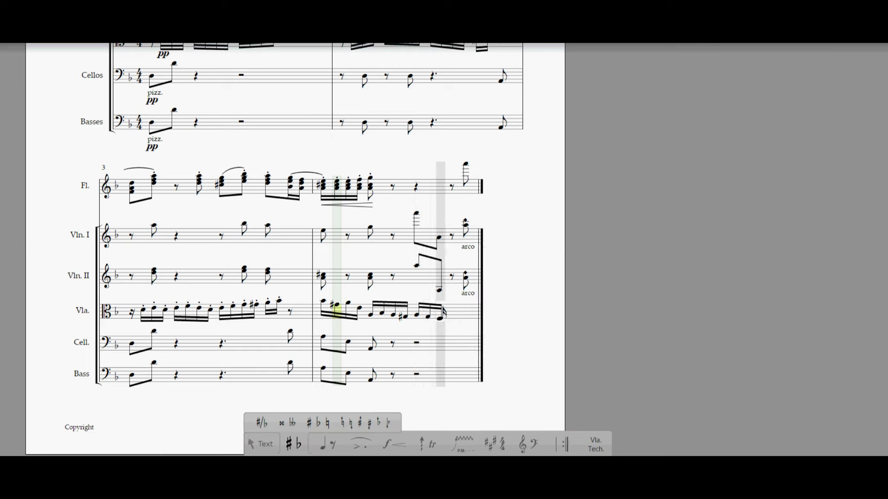
left_click(448, 319)
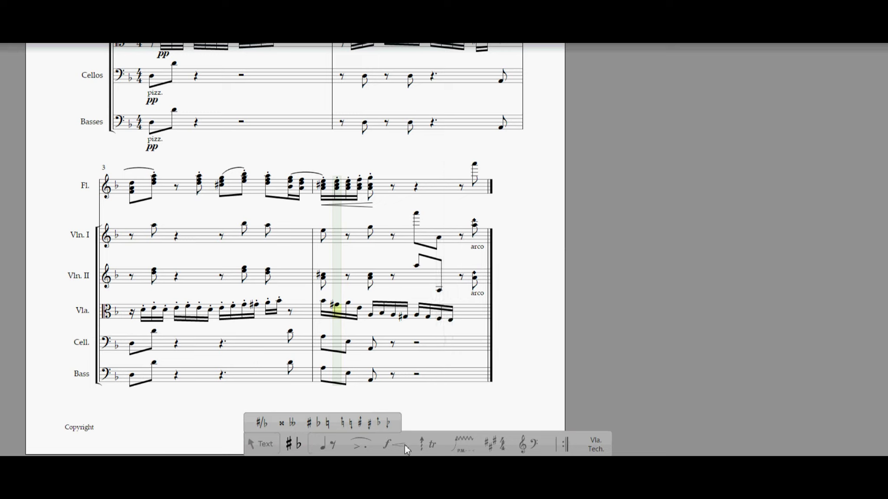
left_click(327, 422)
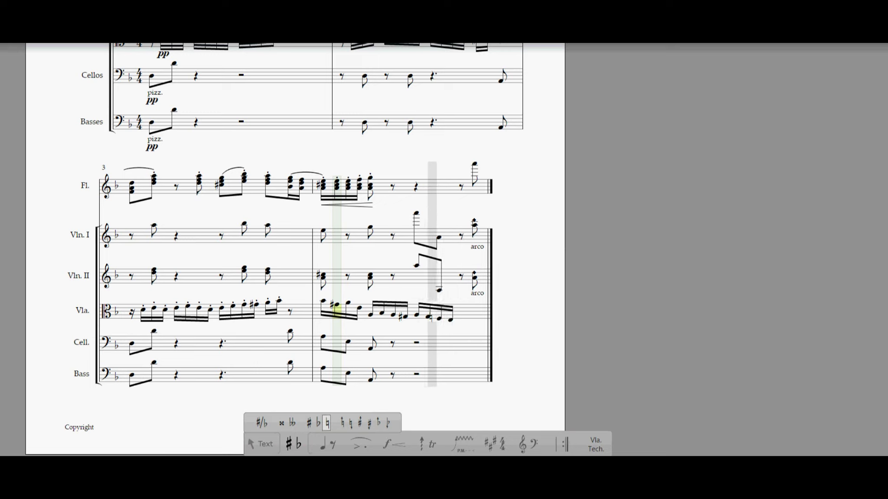
left_click(424, 317)
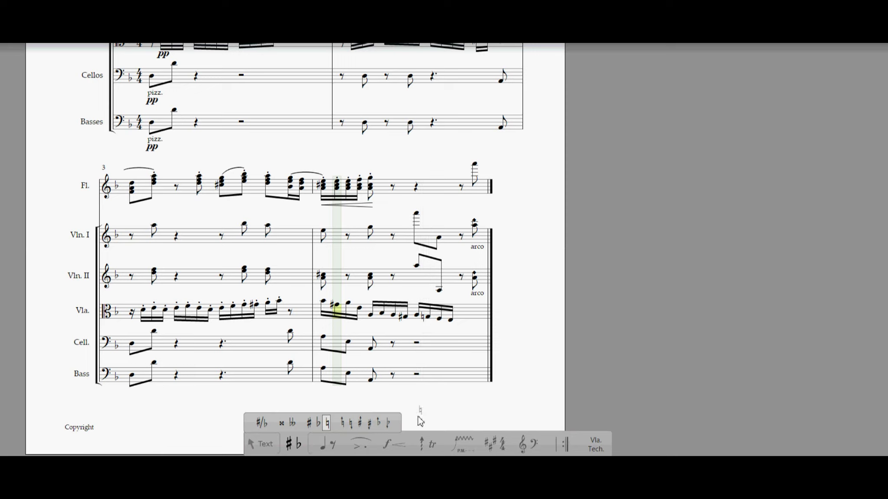
- Complete the viola's measure 4 with an eighth note on E followed by an eighth rest
mouse_move(323, 437)
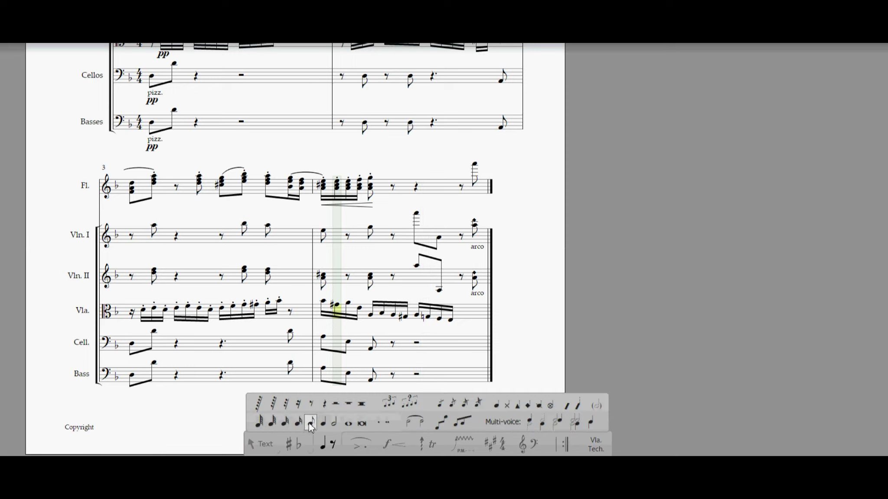
left_click(309, 423)
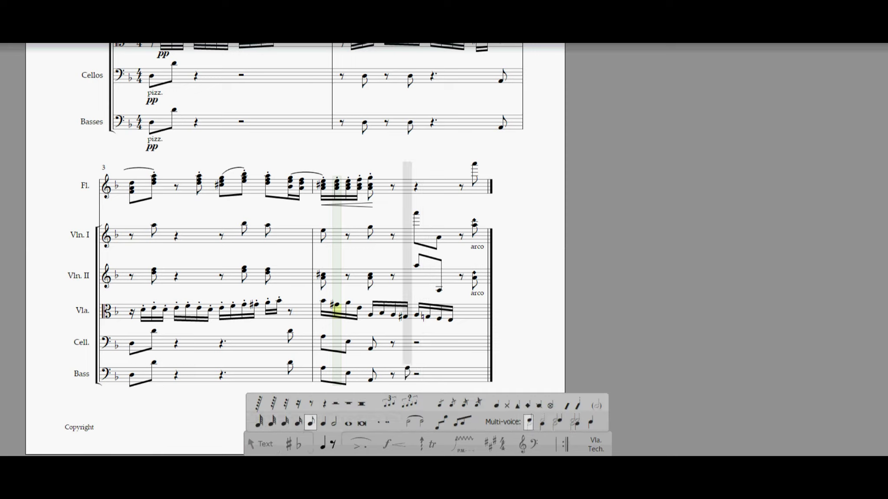
left_click(462, 315)
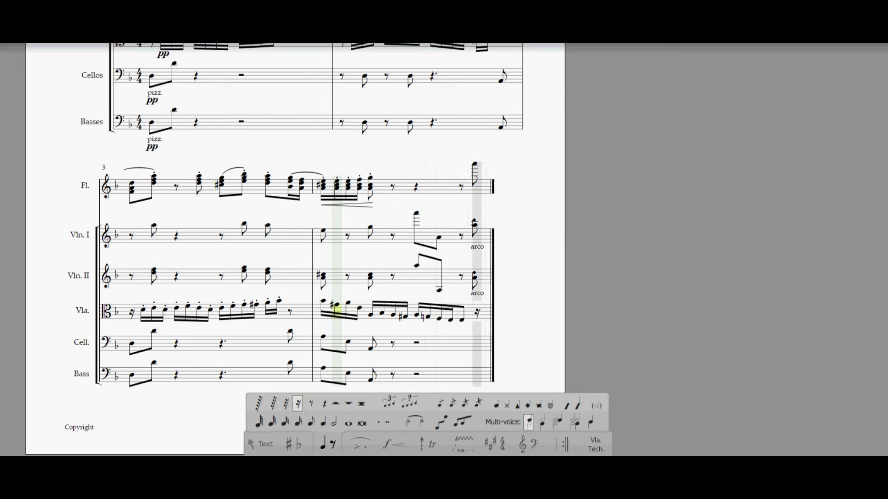
key("e")
key("e")
left_click(471, 315)
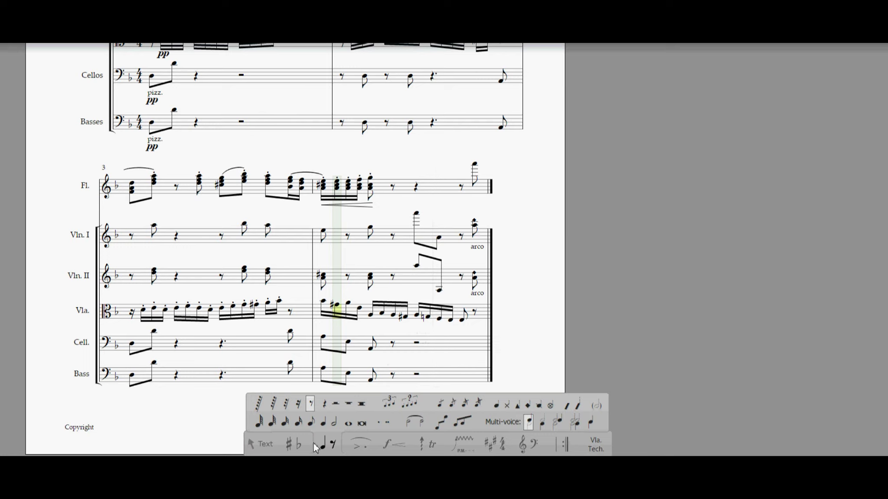
- Change the articulation of all notes in the viola's measure 4 to Staccato
left_click(256, 443)
left_click(369, 442)
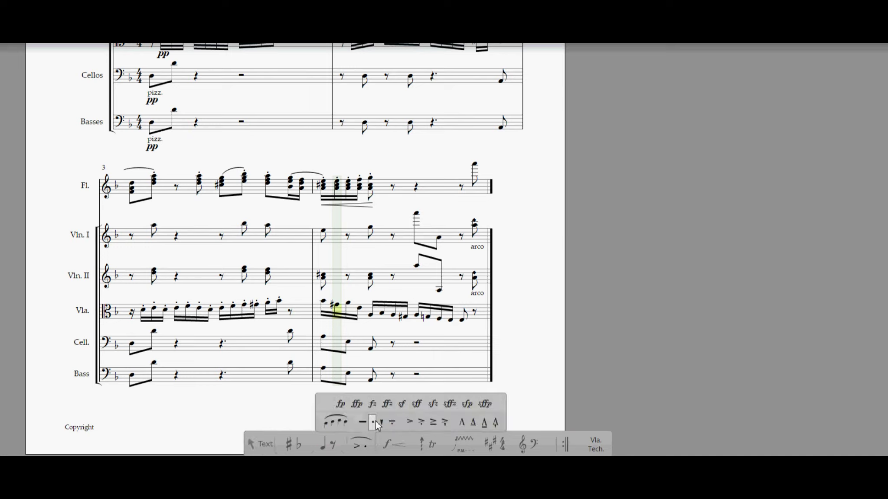
left_click(253, 447)
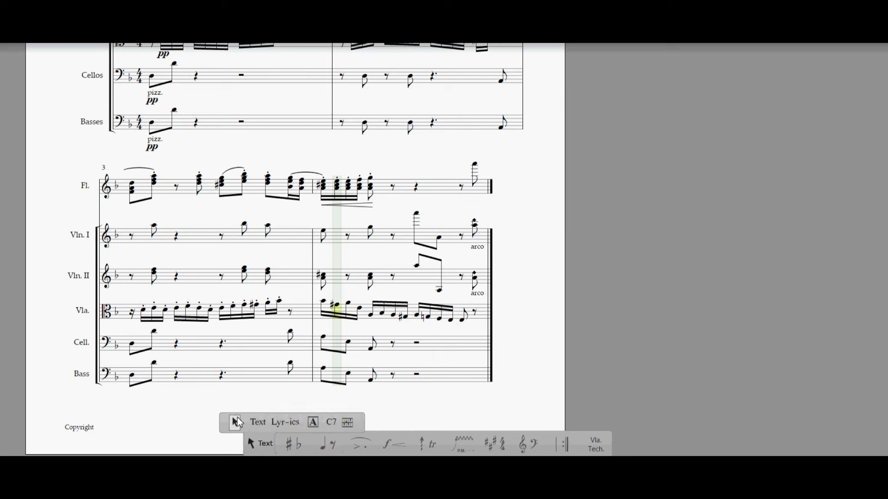
mouse_move(318, 298)
left_mouse_down()
mouse_move(496, 346)
mouse_move(485, 339)
left_mouse_up()
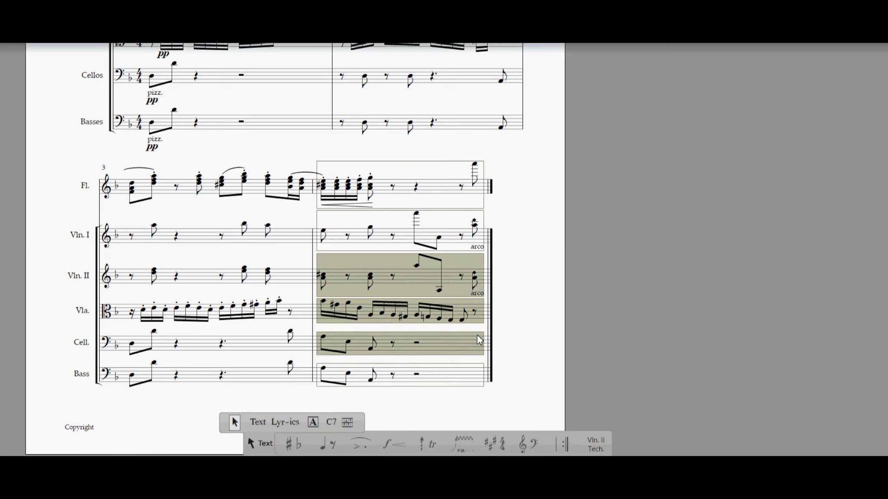
left_click(347, 308)
left_click_drag(314, 300, 489, 327)
right_click(453, 307)
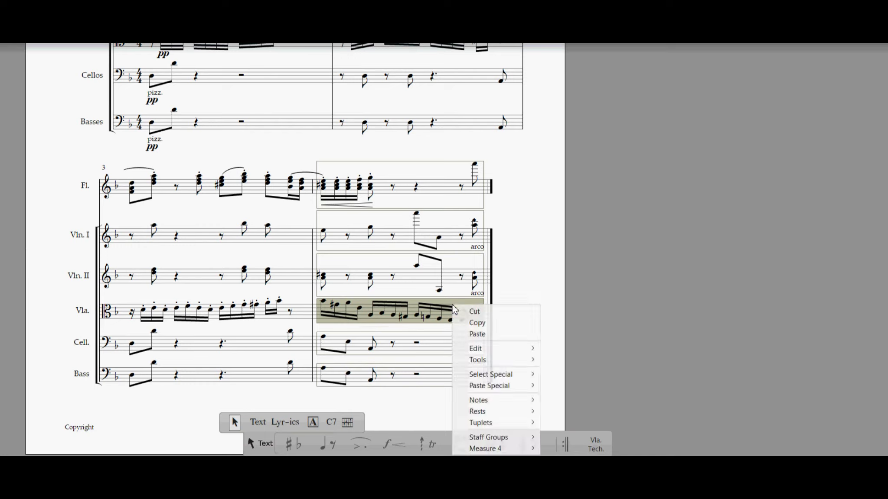
mouse_move(509, 401)
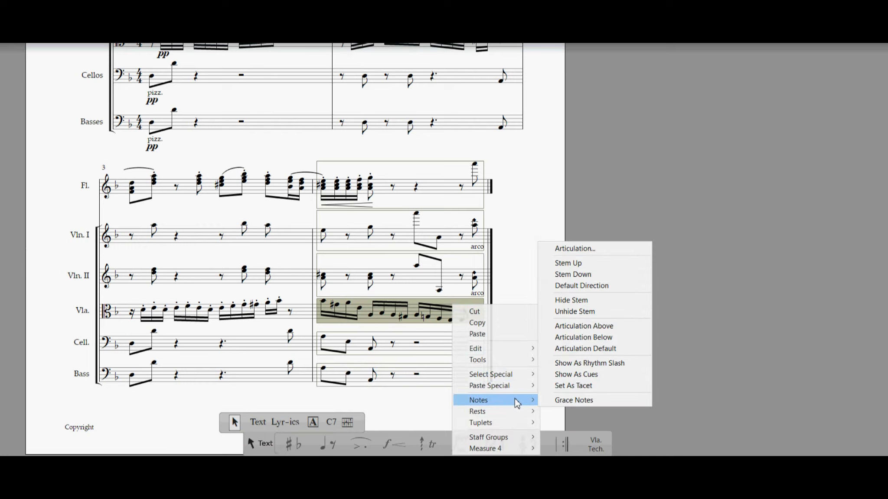
left_click(566, 248)
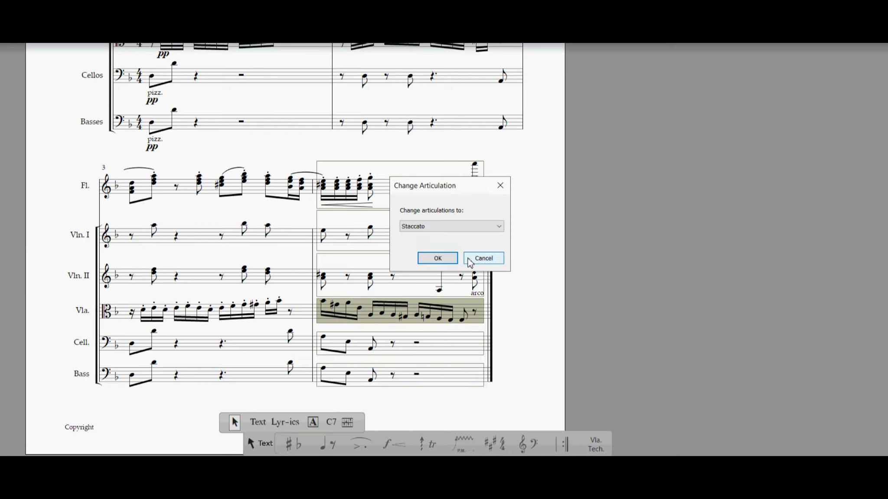
left_click(448, 259)
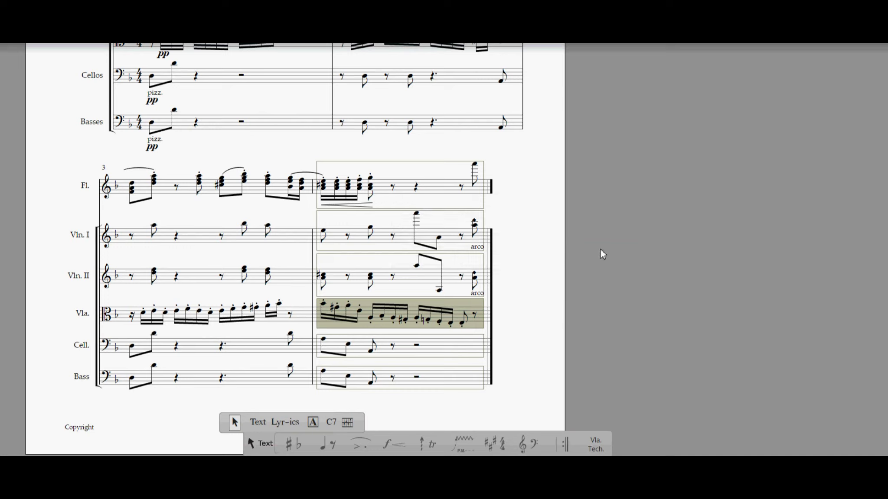
- Play back the score through measure 4 to check the completed viola line with the other parts
key("space")
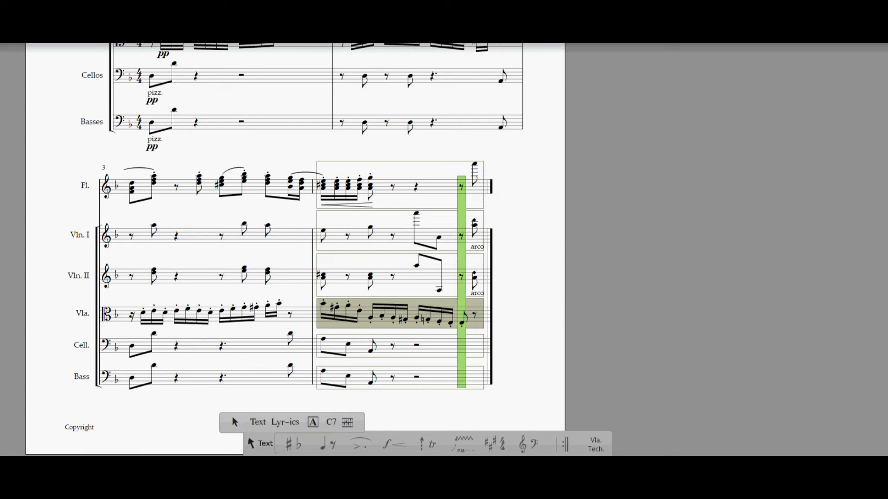
key("space")
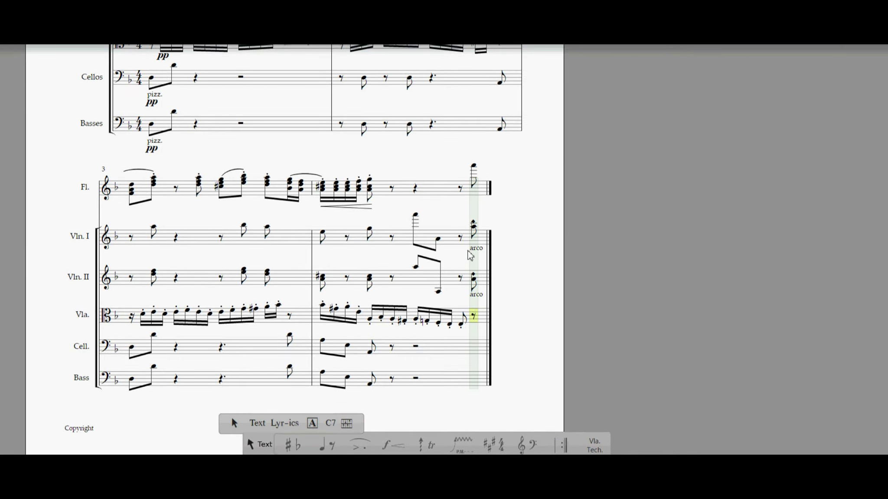
left_click(431, 223)
key("space")
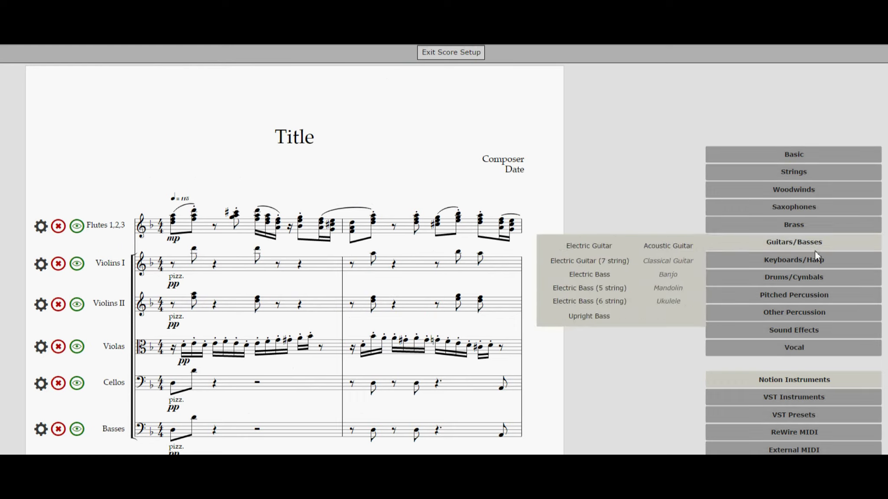
- Add a Harp from the keyboard and harp instruments to the score and leave the score setup
mouse_move(811, 260)
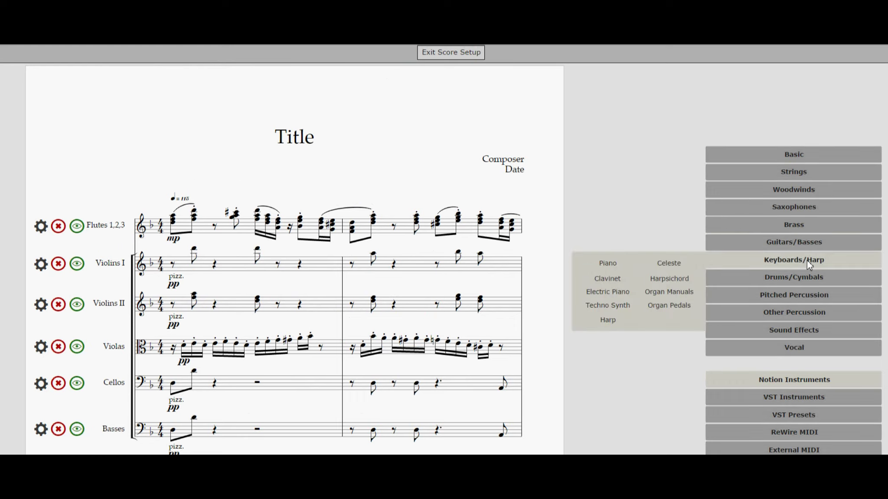
left_click(609, 319)
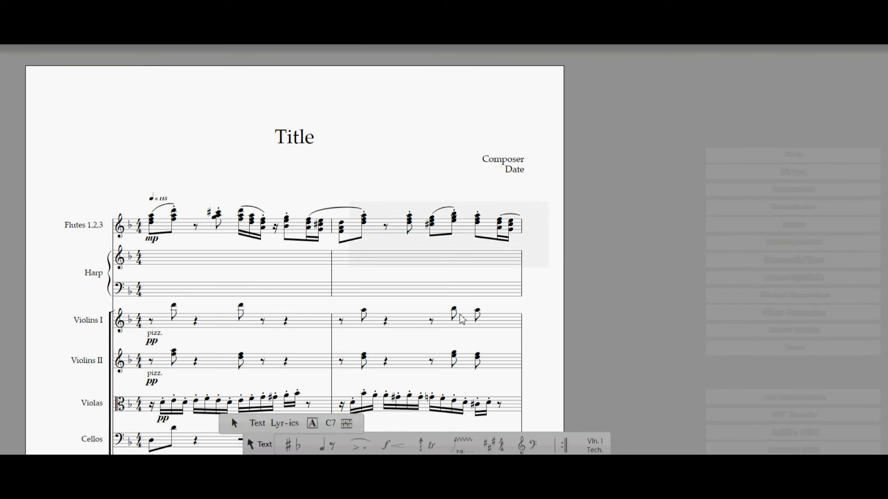
- Enter two ascending eighth notes after an eighth rest in the second half of measure 4 in the harp's bass staff
scroll(483, 307, "down", 5)
scroll(478, 255, "up", 2)
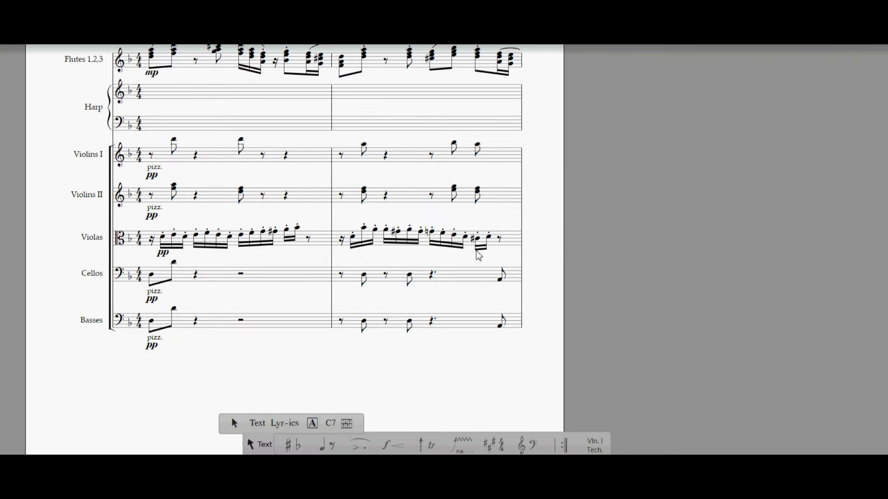
scroll(476, 251, "down", 10)
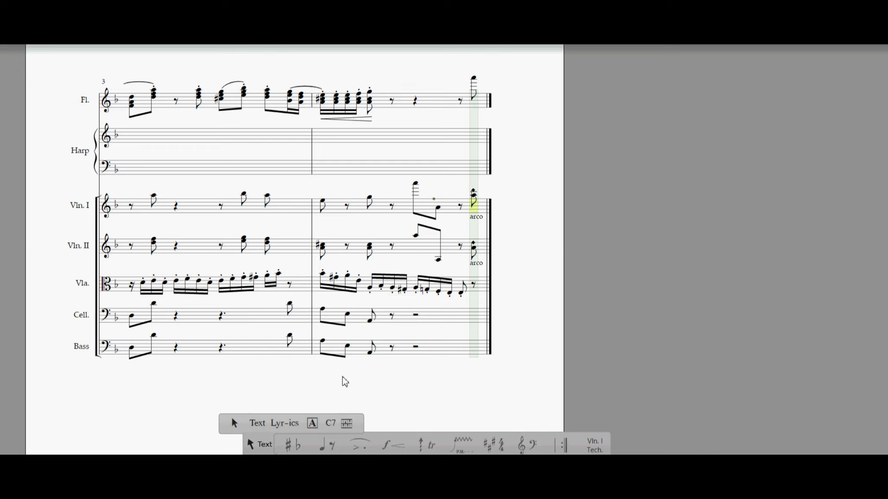
key("w")
key("r")
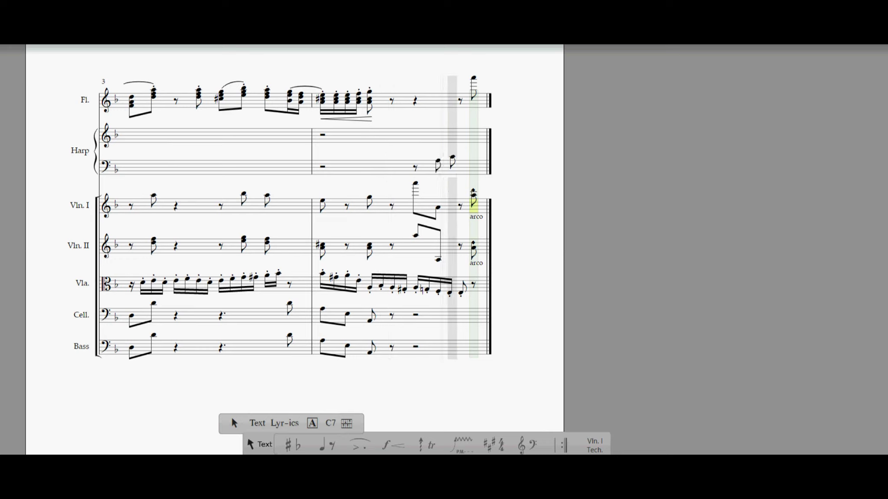
left_click(454, 157)
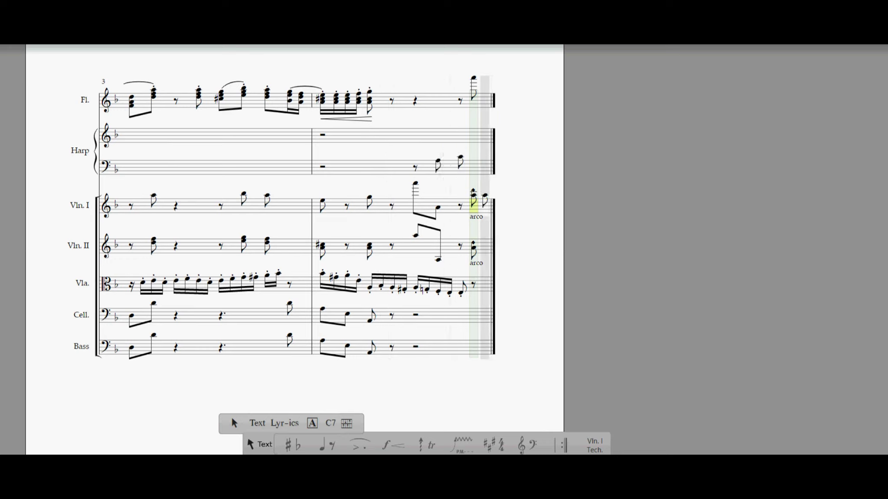
- Connect the two harp eighth notes in measure 4 with a glissando line
left_click(341, 444)
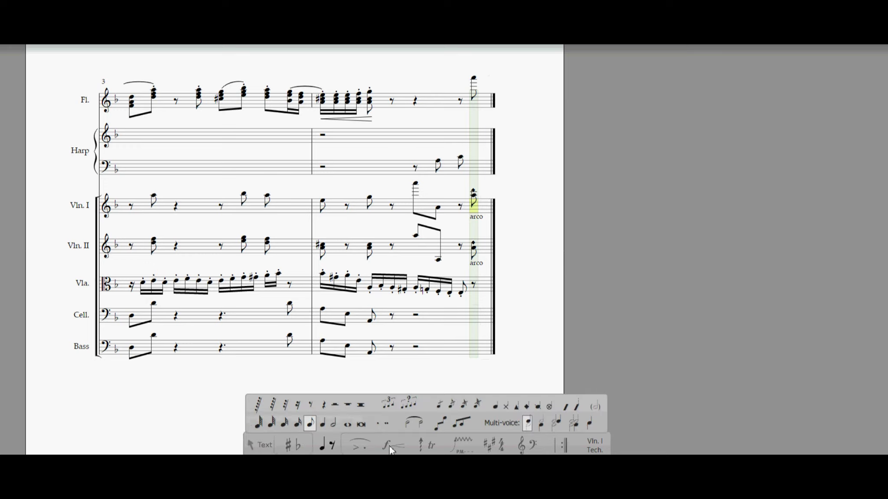
mouse_move(424, 445)
left_click(454, 404)
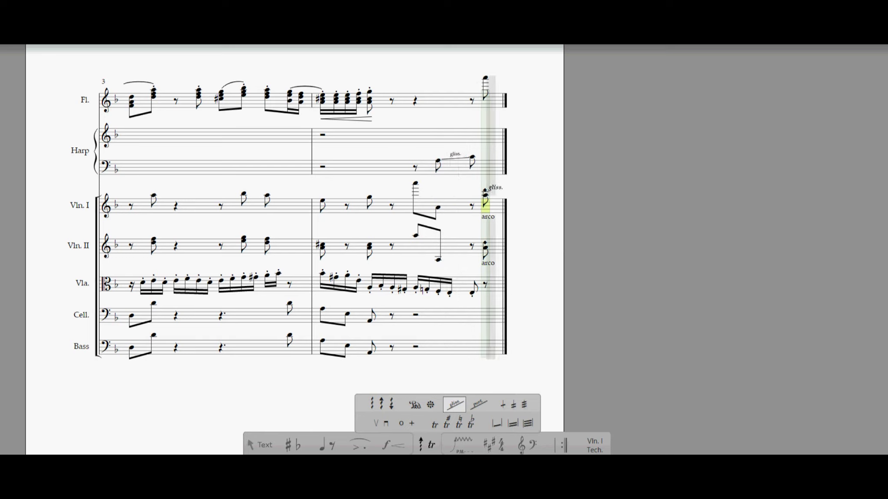
- Raise the end note of the harp glissando to just above the treble staff
mouse_move(250, 446)
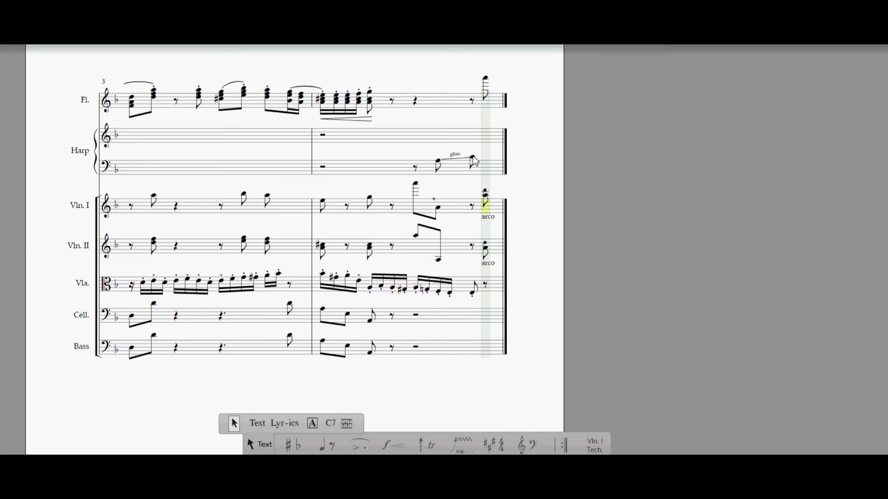
left_click_drag(474, 158, 474, 130)
left_click_drag(473, 127, 473, 125)
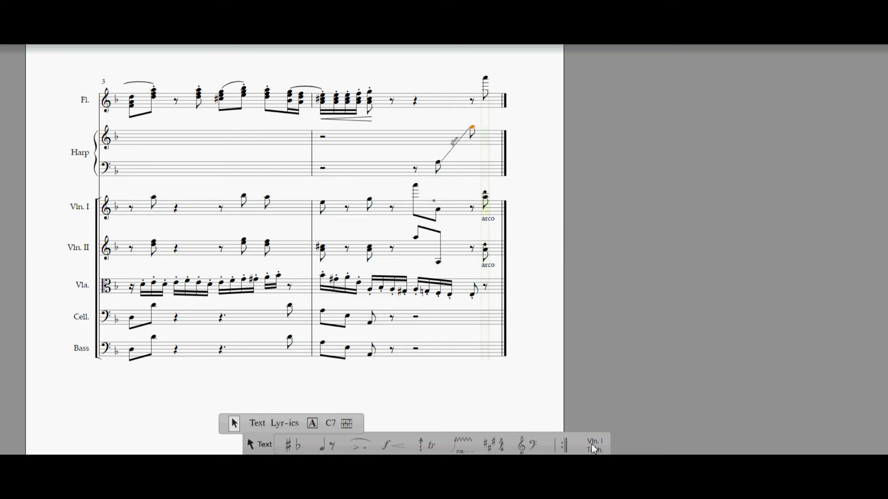
- Add a harp tuning marking with C sharp under the harp's bass staff at the start of measure 4
left_click(332, 168)
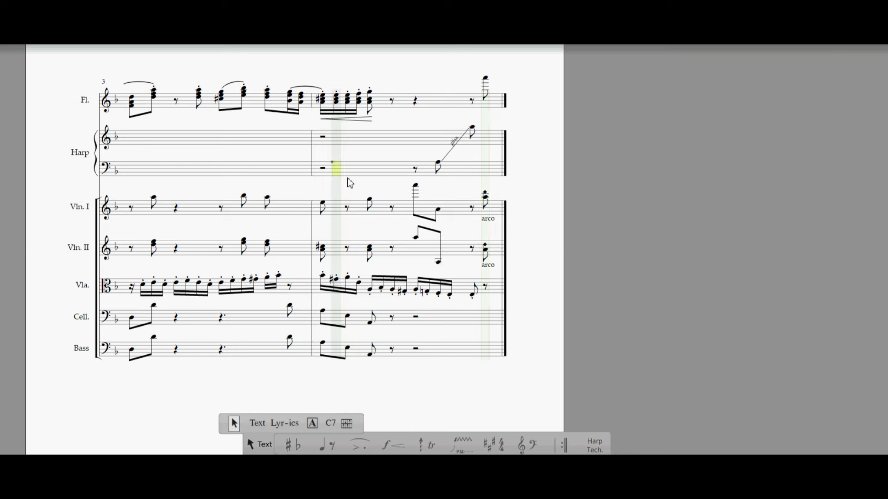
left_click(594, 447)
left_click(604, 422)
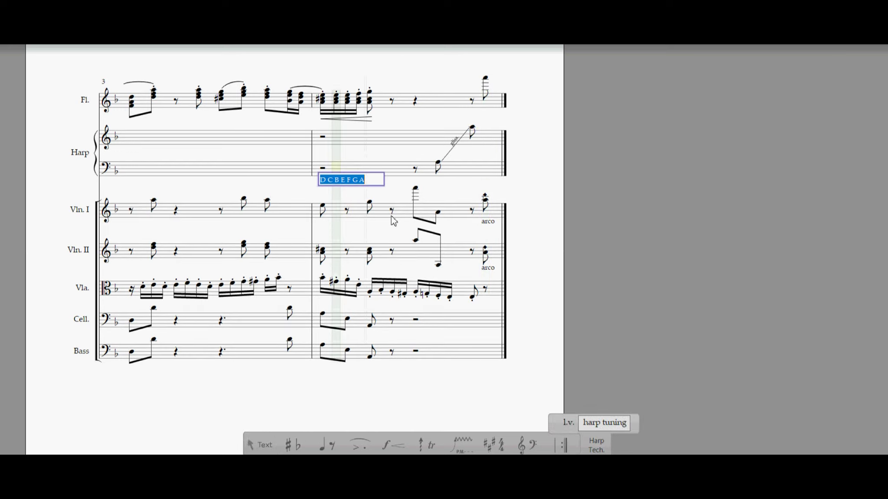
left_click(332, 182)
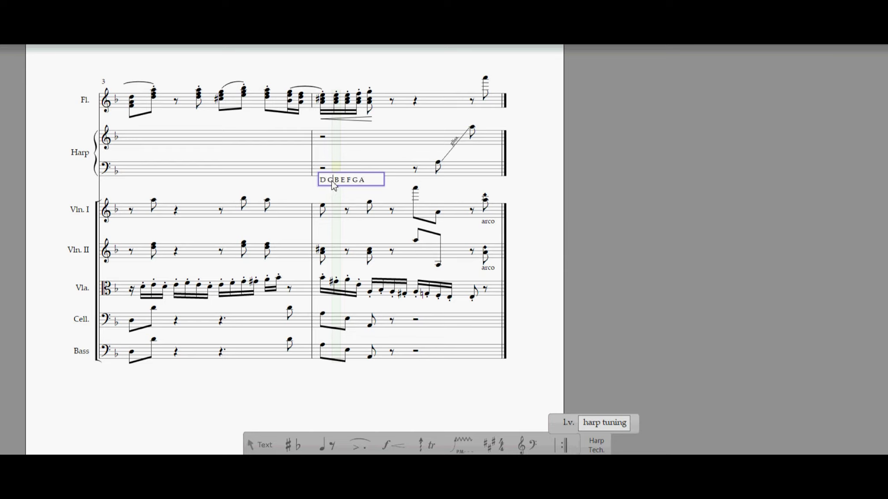
type("#")
key("Escape")
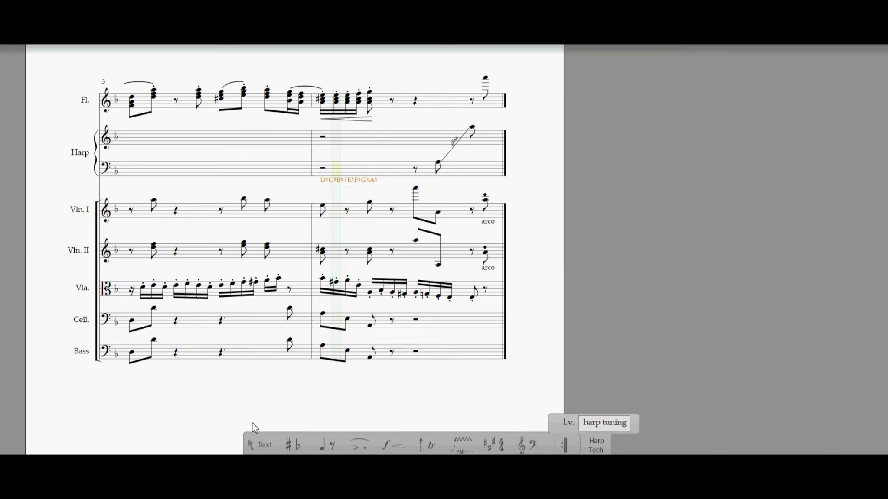
mouse_move(250, 447)
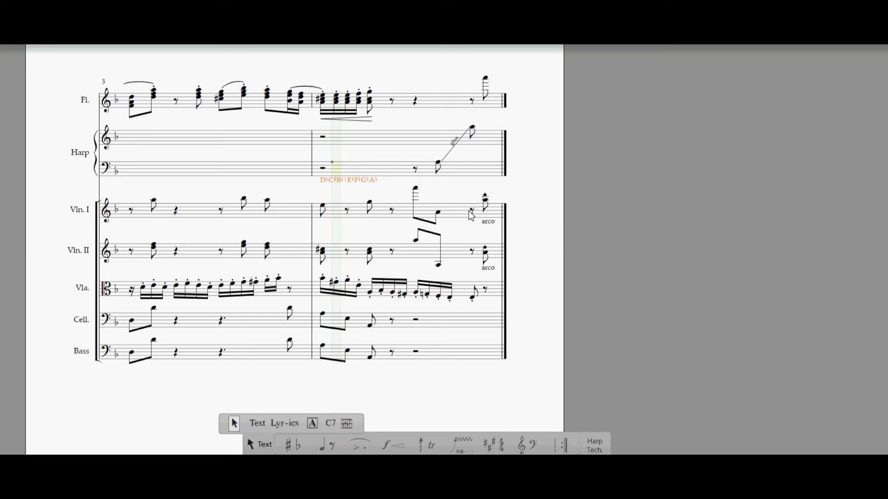
- Play back measure 4 to hear the harp glissando with its tuning
key("space")
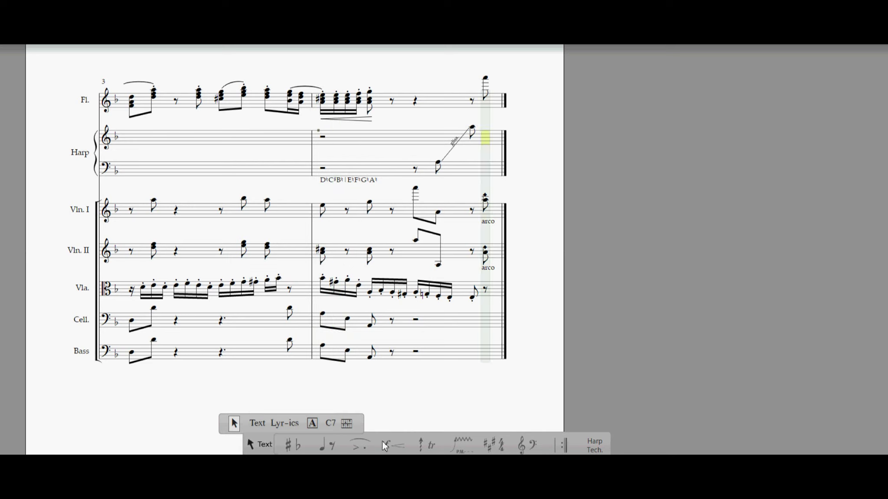
left_click(325, 91)
key("space")
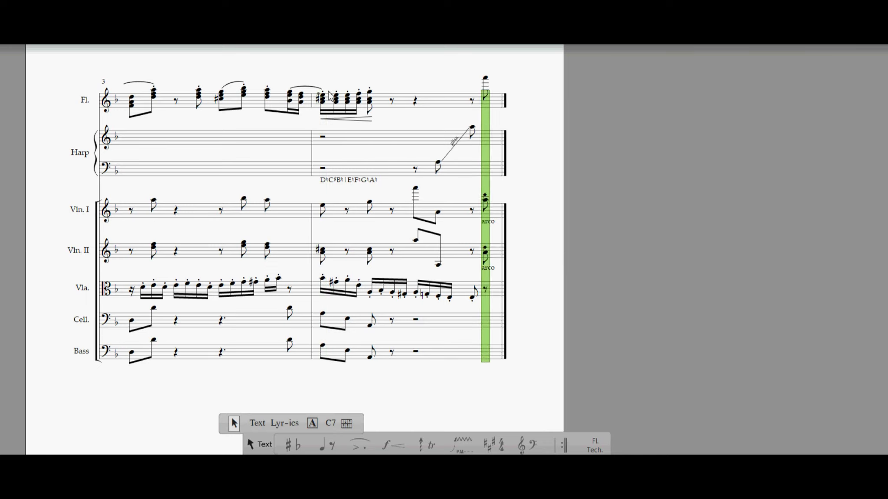
- Mark the start of the harp glissando pp and play back measure 4 from the flute's first chord
left_click(387, 446)
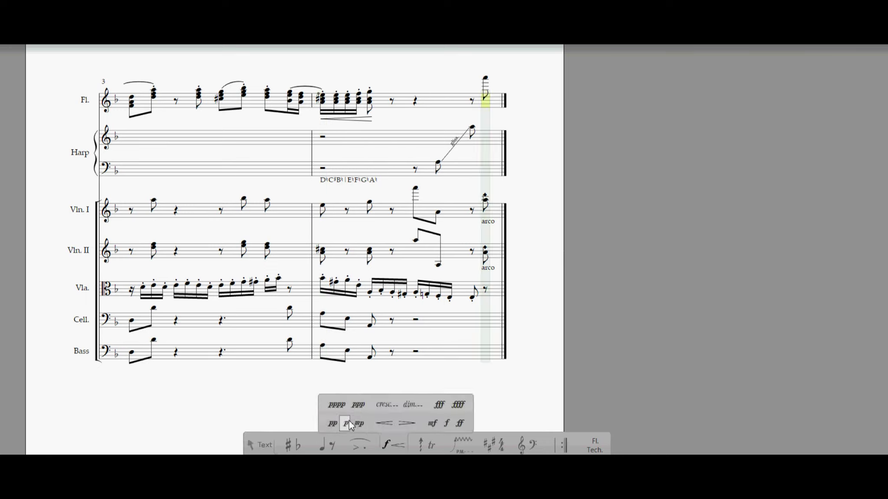
left_click(340, 426)
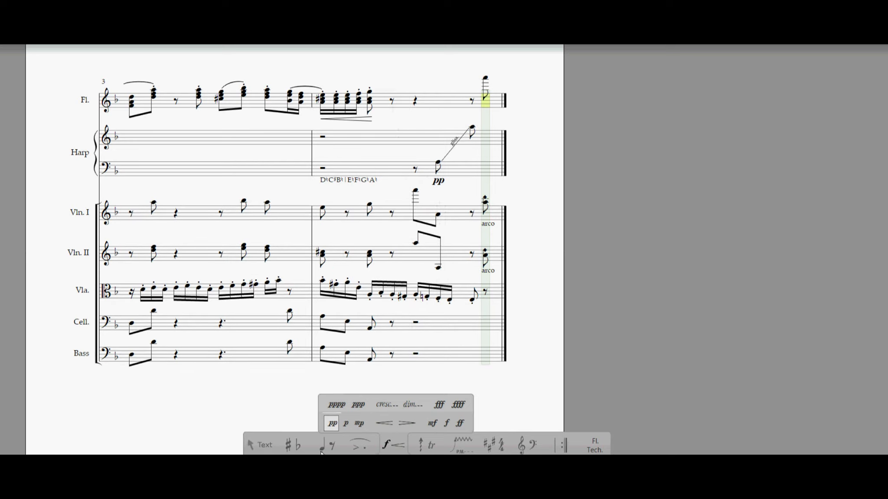
left_click(251, 444)
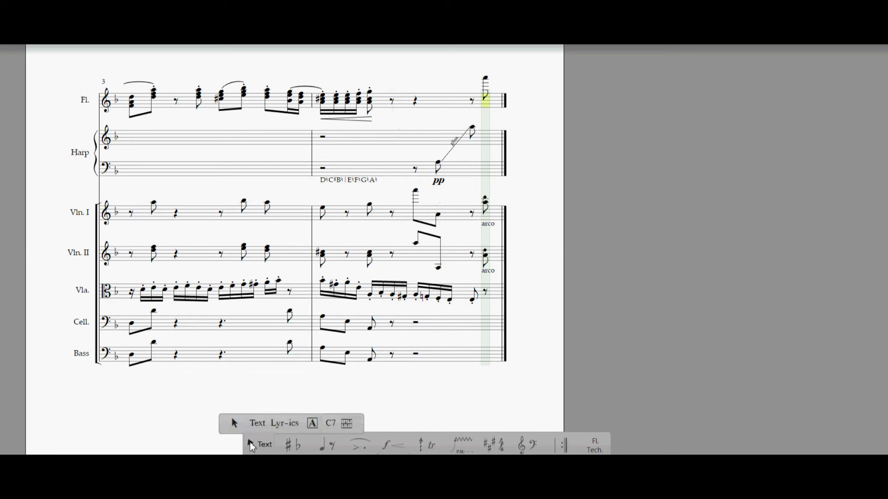
left_click(323, 93)
key("space")
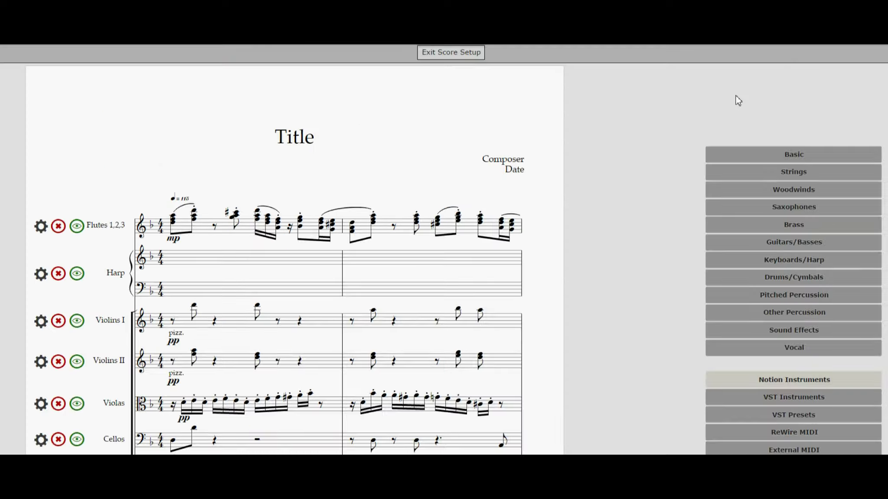
- Add a Glockenspiel from the pitched percussion instruments to the score, above the harp, and leave the score setup
left_click(111, 260)
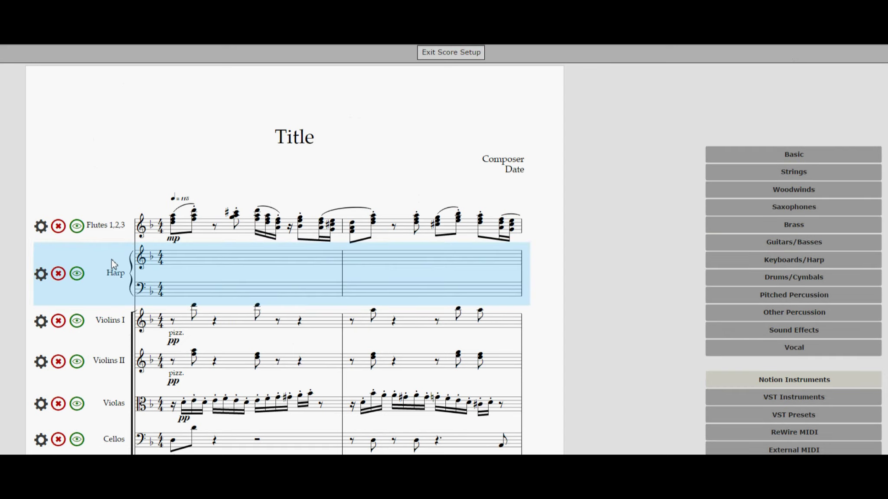
mouse_move(779, 296)
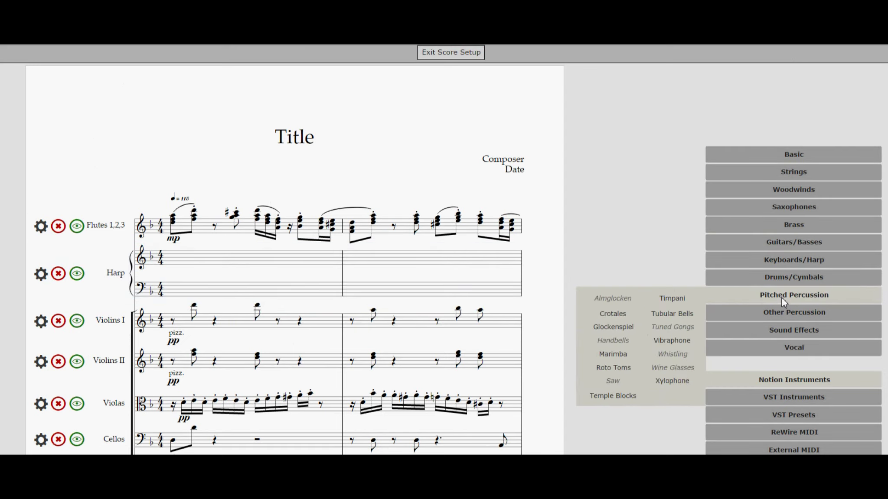
left_click(634, 325)
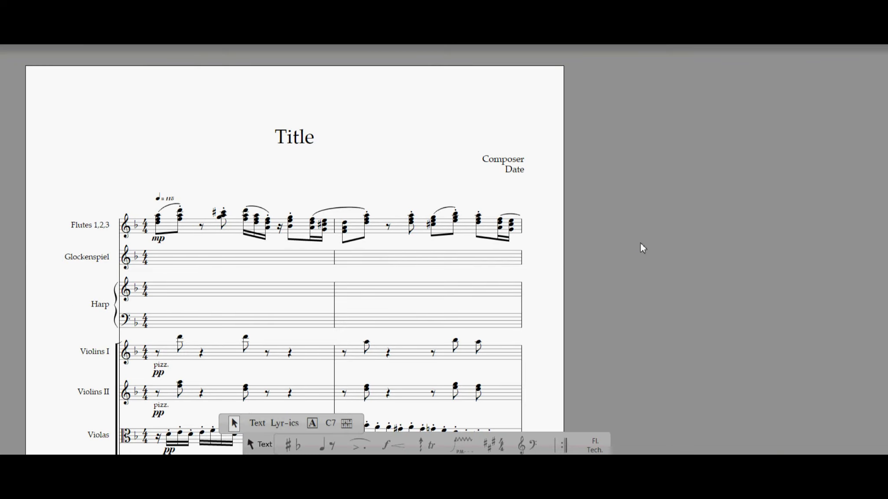
- Enter a dotted half rest, an eighth rest and an eighth note just above the staff in the glockenspiel's measure 4
scroll(627, 250, "down", 3)
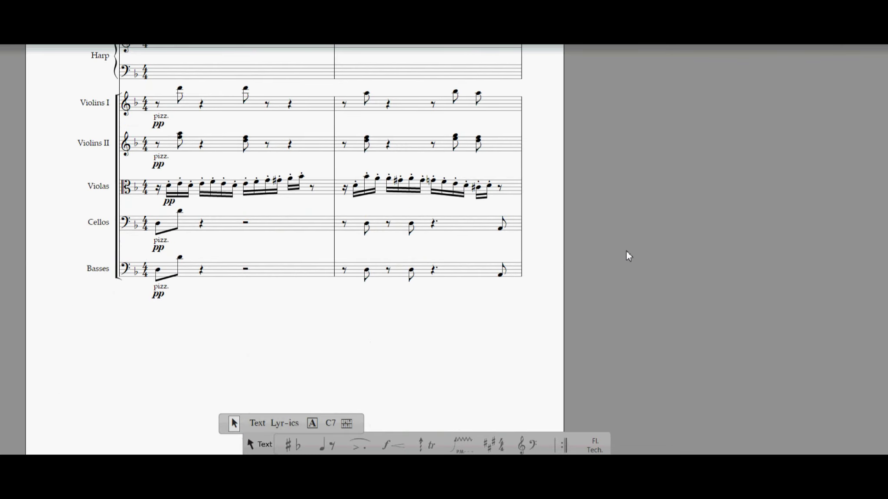
scroll(626, 250, "down", 3)
scroll(629, 254, "down", 5)
scroll(630, 254, "down", 3)
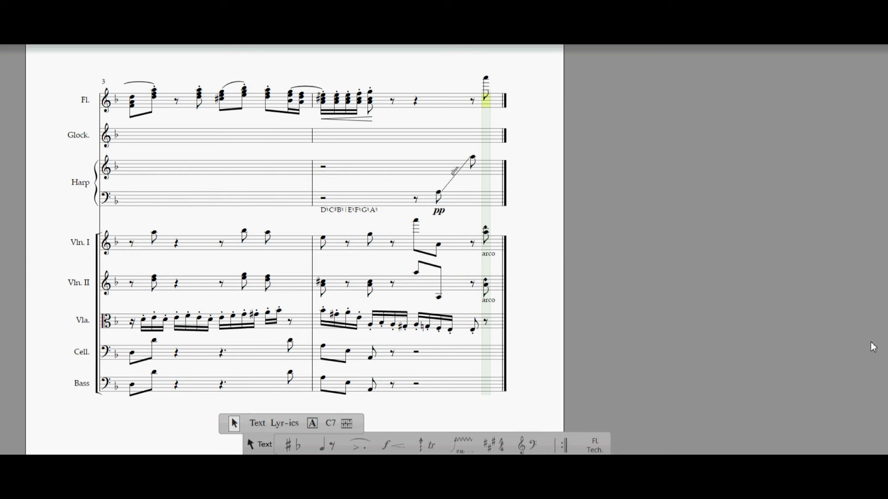
left_click(326, 445)
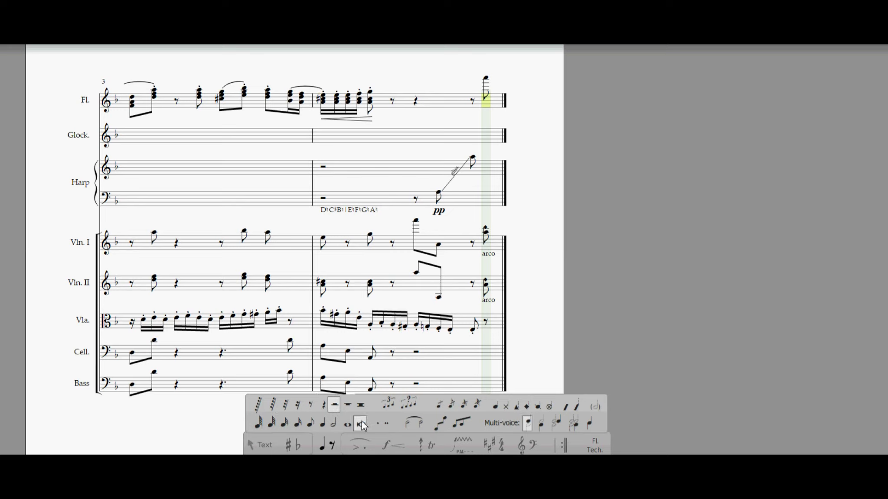
left_click(376, 424)
left_click(328, 135)
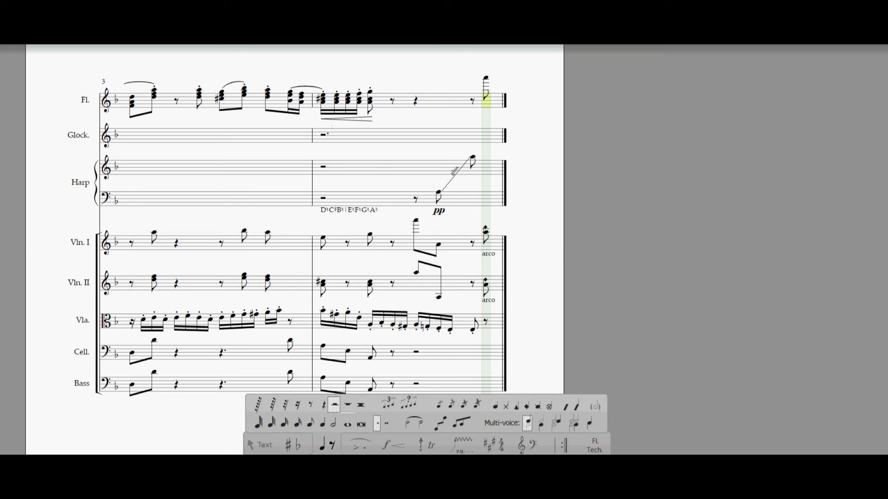
left_click(310, 405)
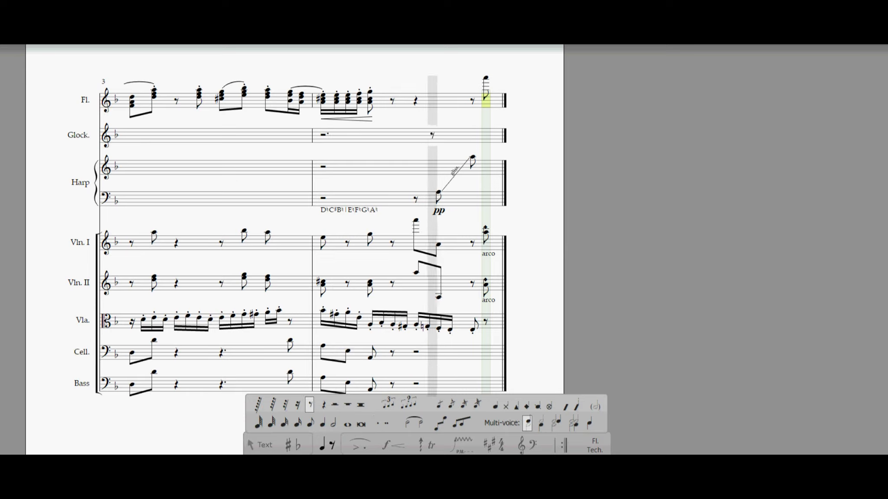
left_click(447, 136)
left_click(310, 423)
left_click(484, 130)
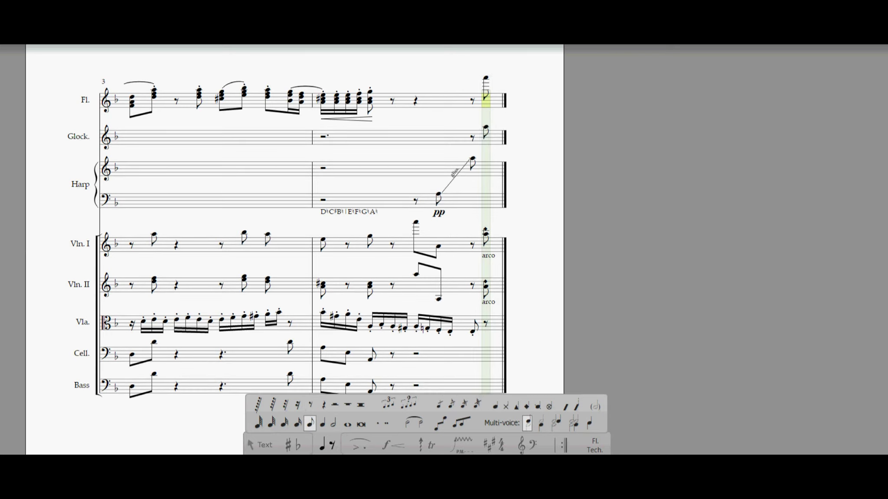
- Mark the glockenspiel's final eighth note pp and play back measure 4
left_click(394, 447)
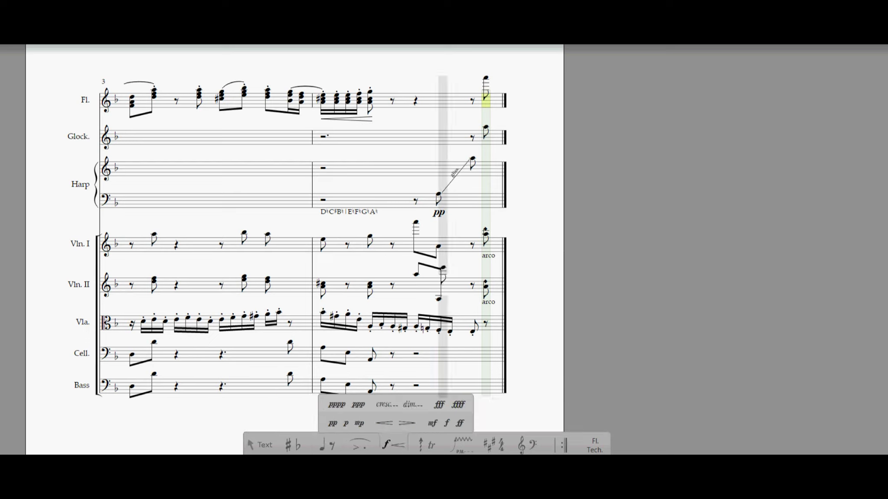
left_click(331, 423)
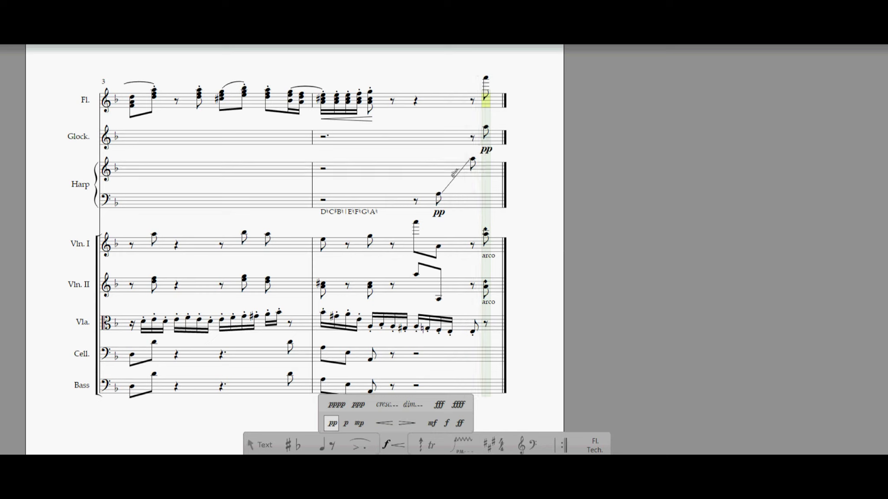
left_click(323, 100)
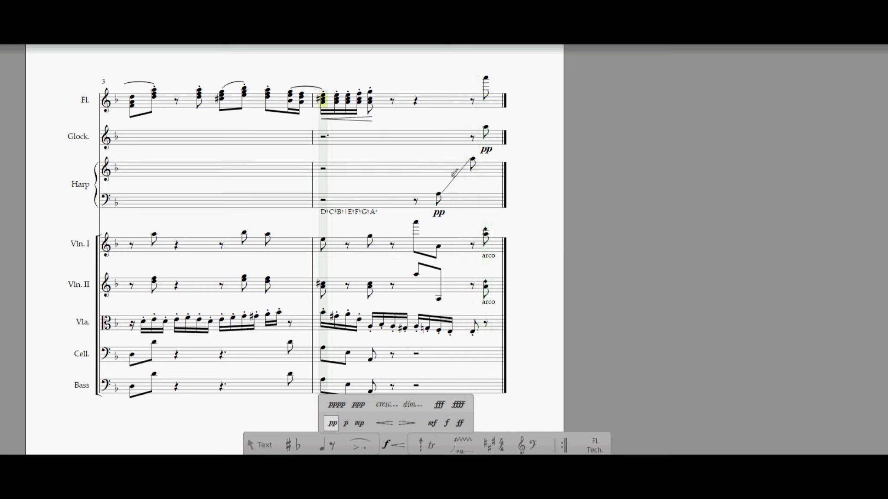
key("space")
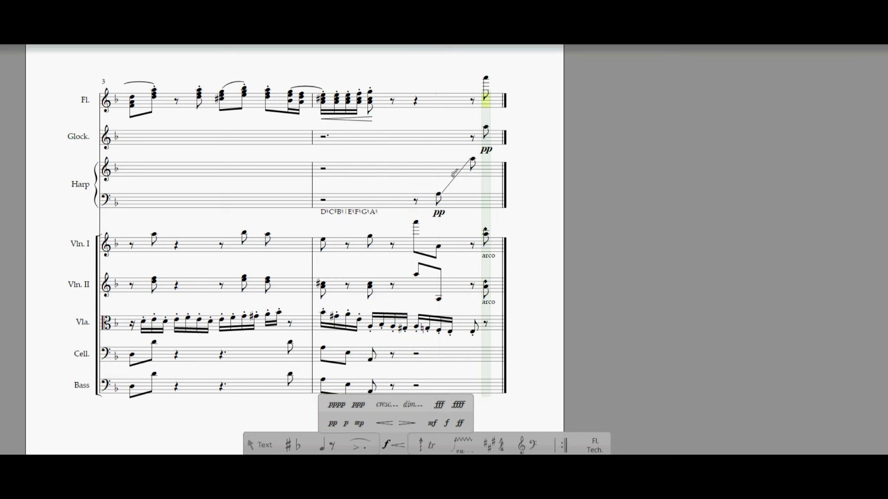
- Raise the glockenspiel's mixer level to about +6 and play back the whole score from the beginning
key("ctrl+2")
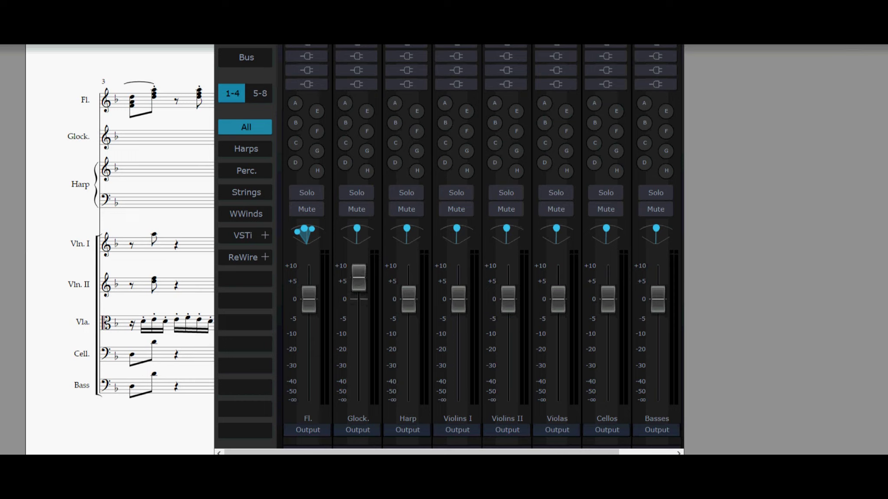
key("m")
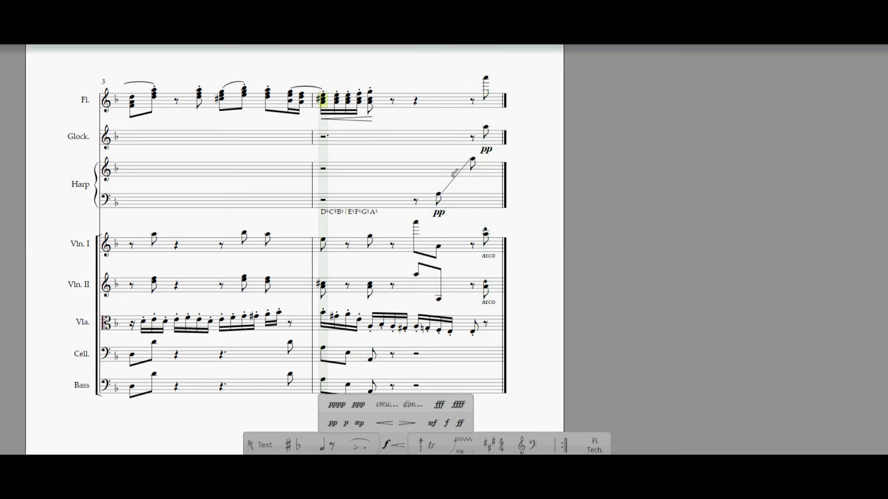
key("Home")
key("space")
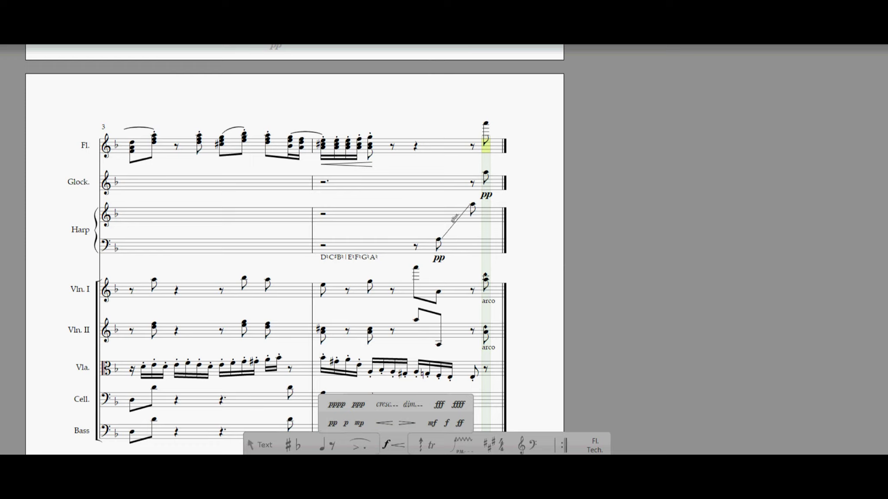
- Return to the first page of the score and leave dynamics entry for the selection tool
scroll(658, 240, "up", 12)
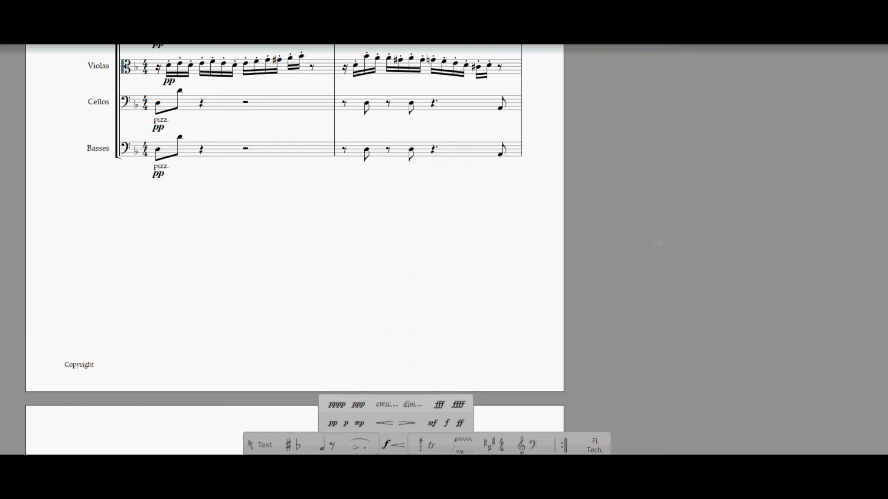
scroll(658, 236, "down", 3)
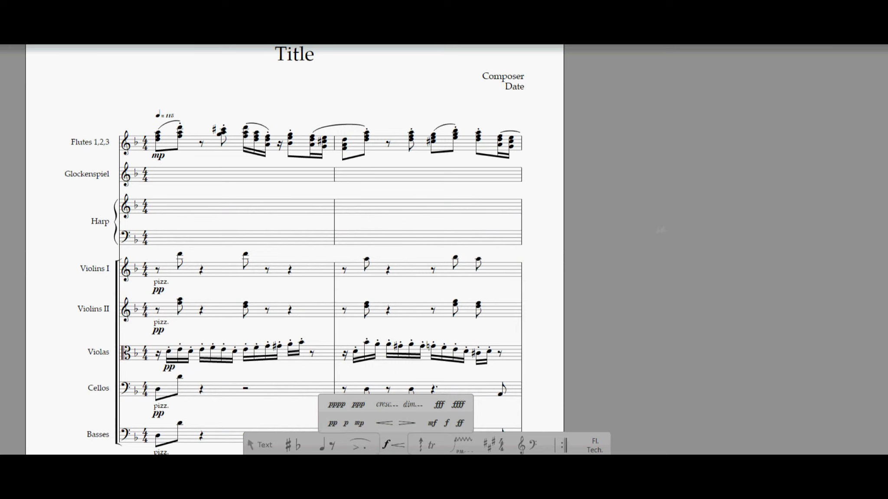
left_click_drag(271, 420, 250, 439)
left_click(23, 13)
left_click(29, 22)
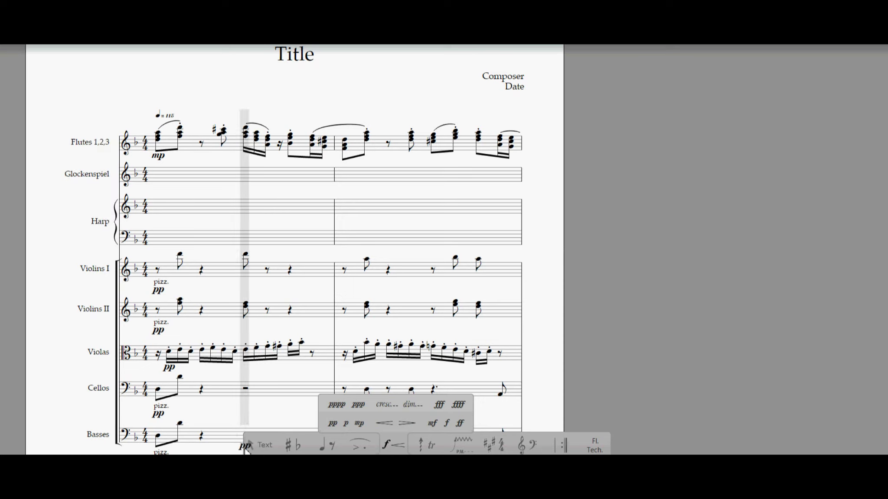
left_click(251, 446)
left_click(235, 422)
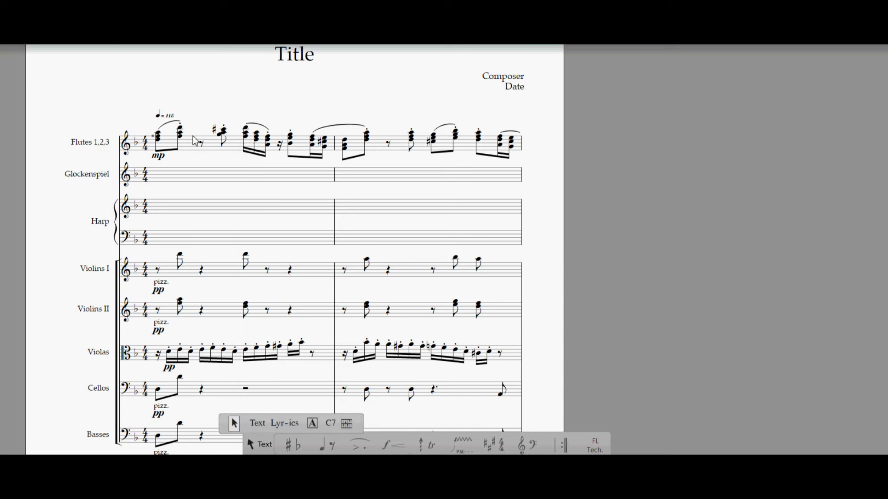
- Select the viola line in measures 1 and 2 and the flute chords opening measure 4 to review them
scroll(197, 256, "down", 2)
scroll(198, 211, "up", 2)
left_click_drag(162, 346, 493, 366)
scroll(570, 325, "down", 10)
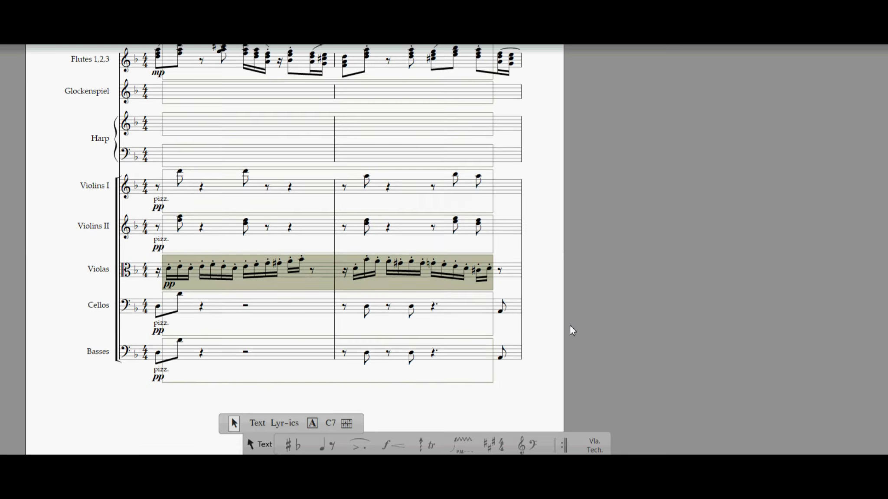
scroll(533, 328, "down", 5)
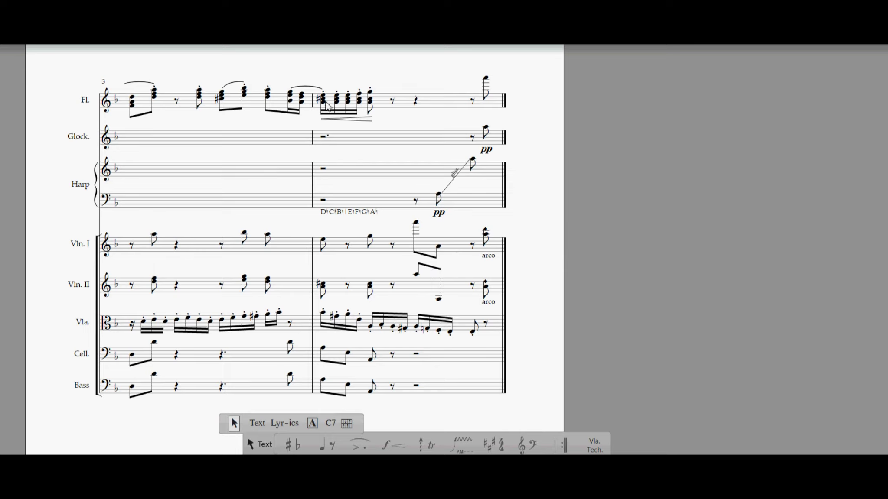
left_click_drag(319, 102, 386, 122)
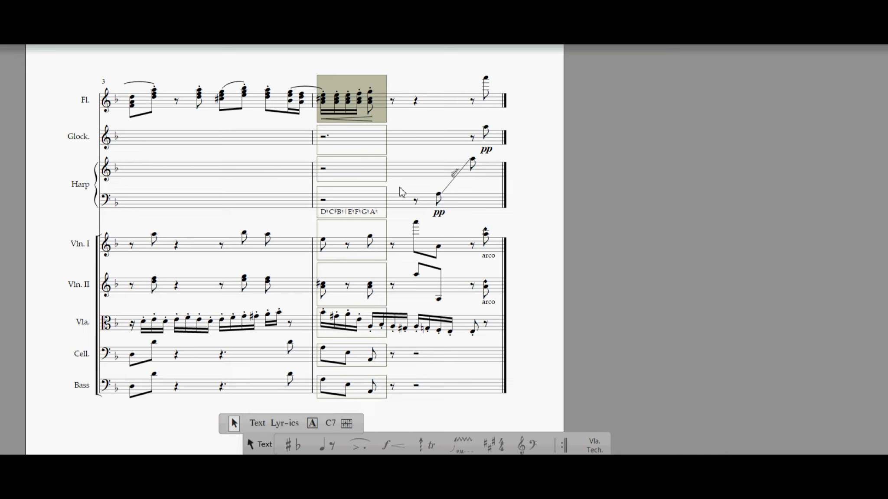